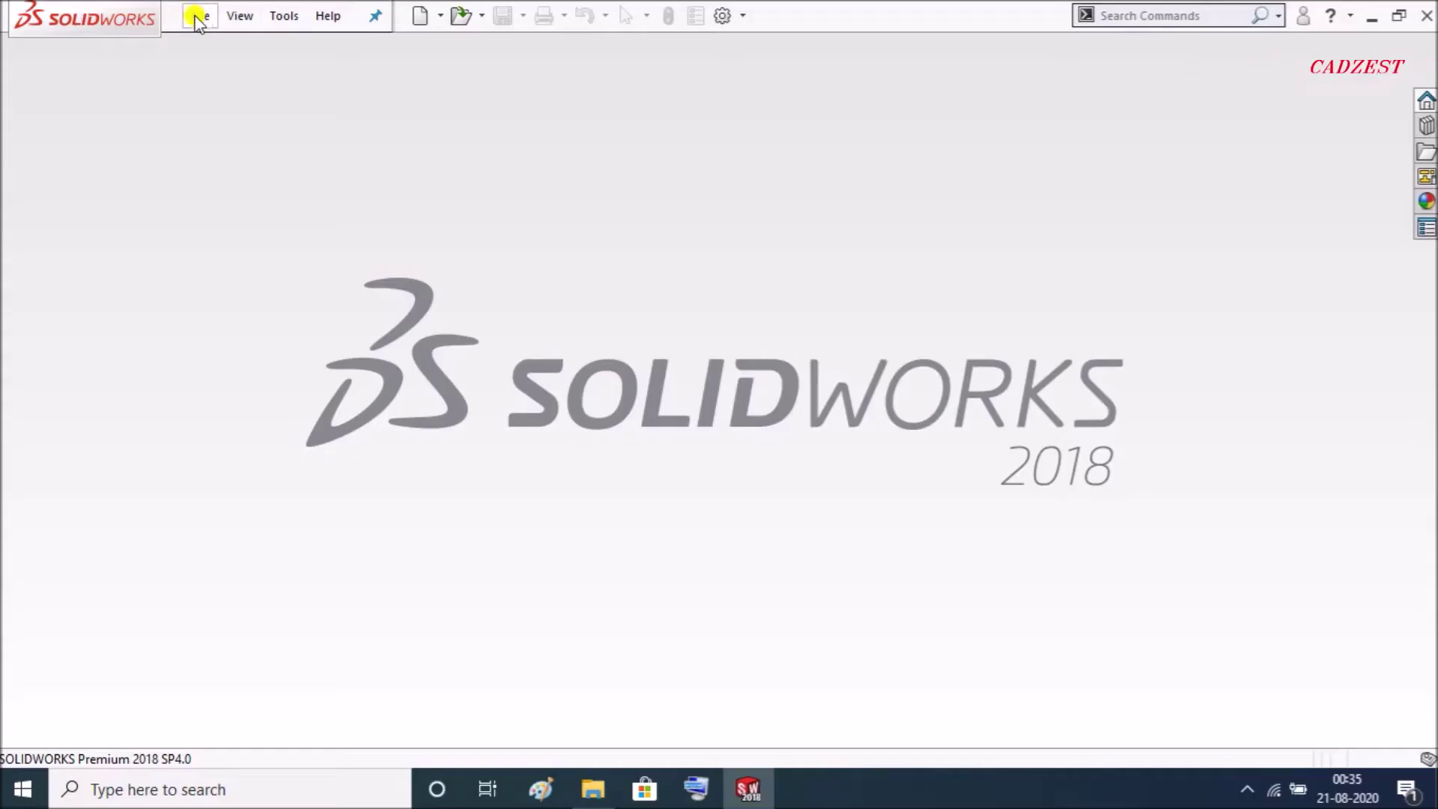
- Create a new part document
click(200, 16)
click(215, 52)
double_click(433, 271)
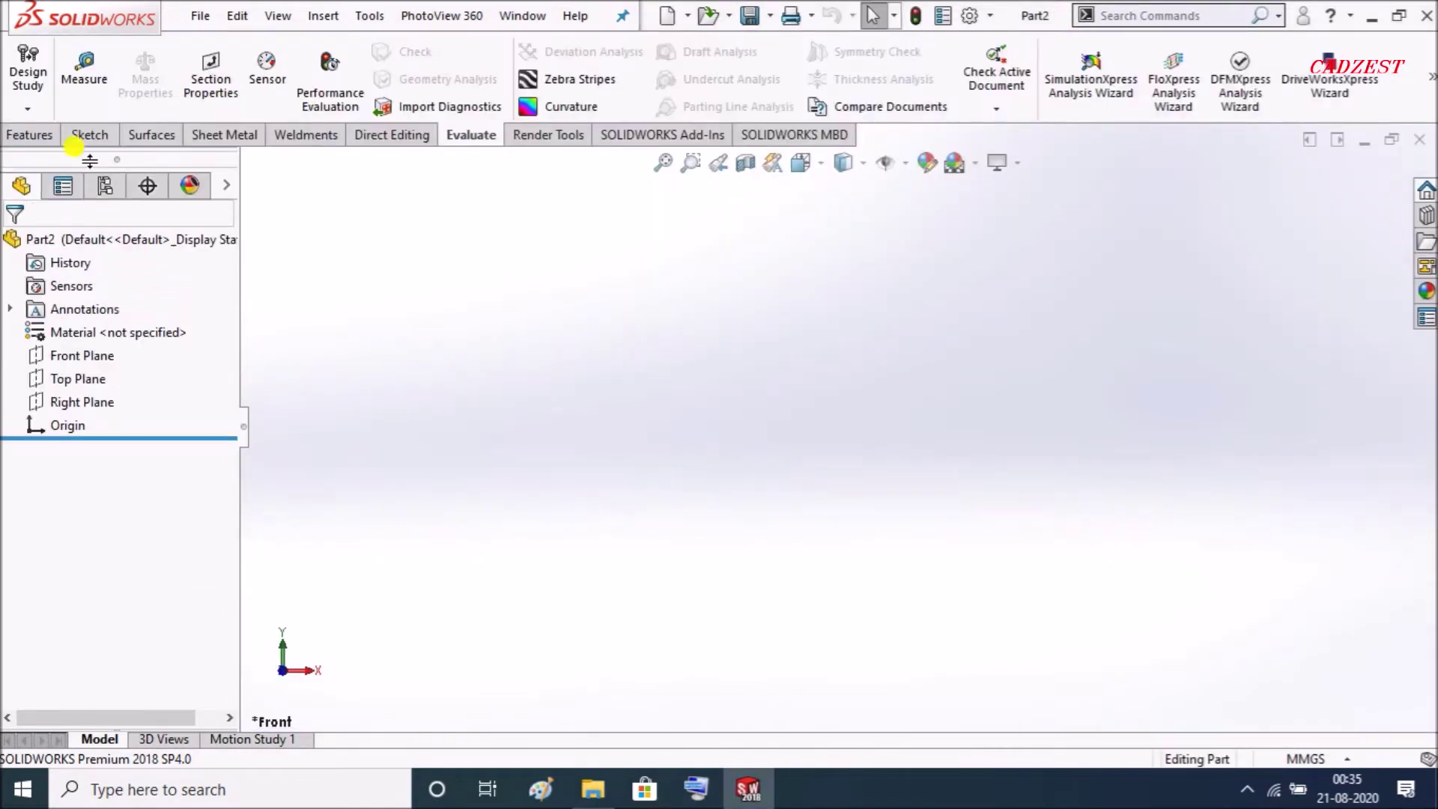
- Start a new sketch on the Front Plane
click(28, 135)
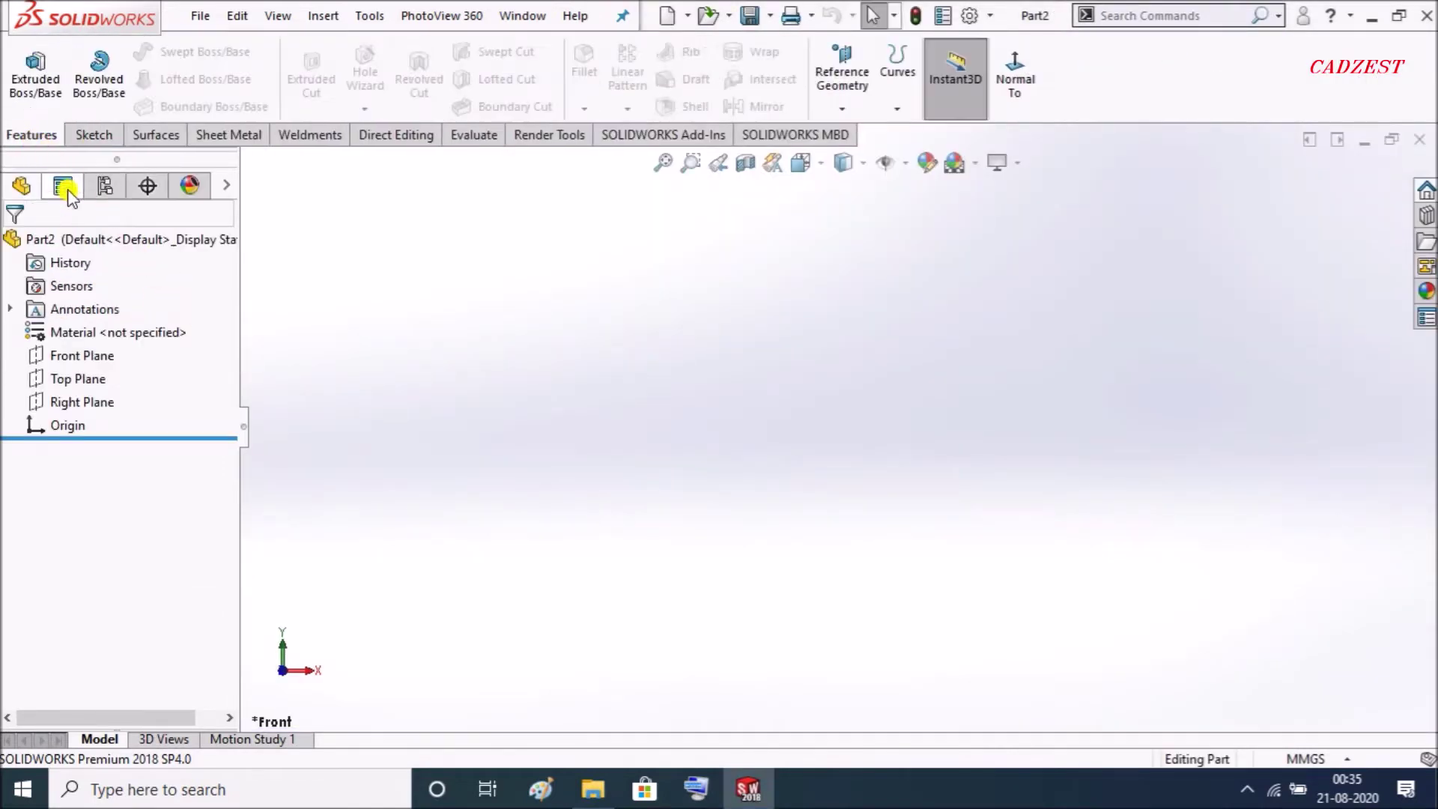
click(85, 358)
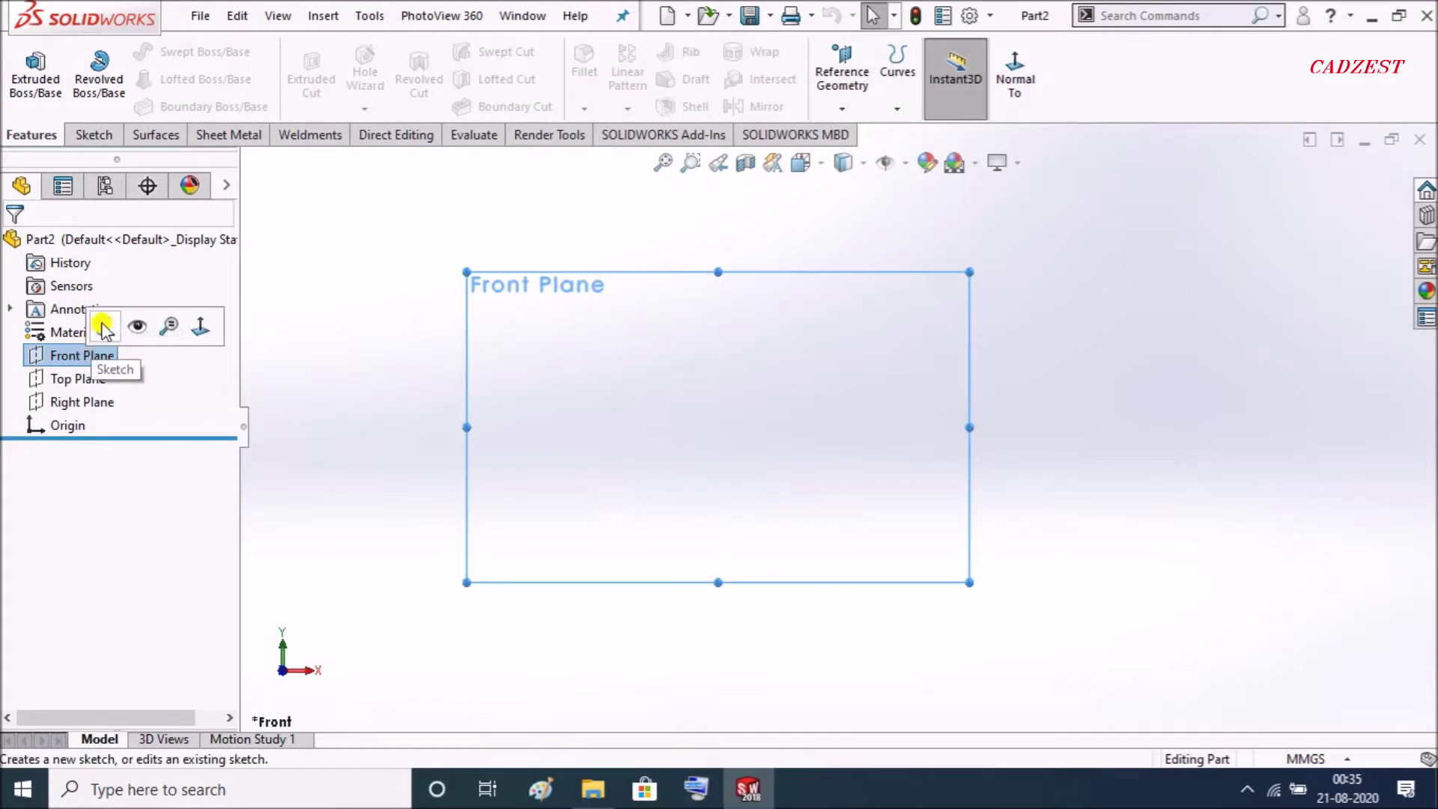
click(103, 328)
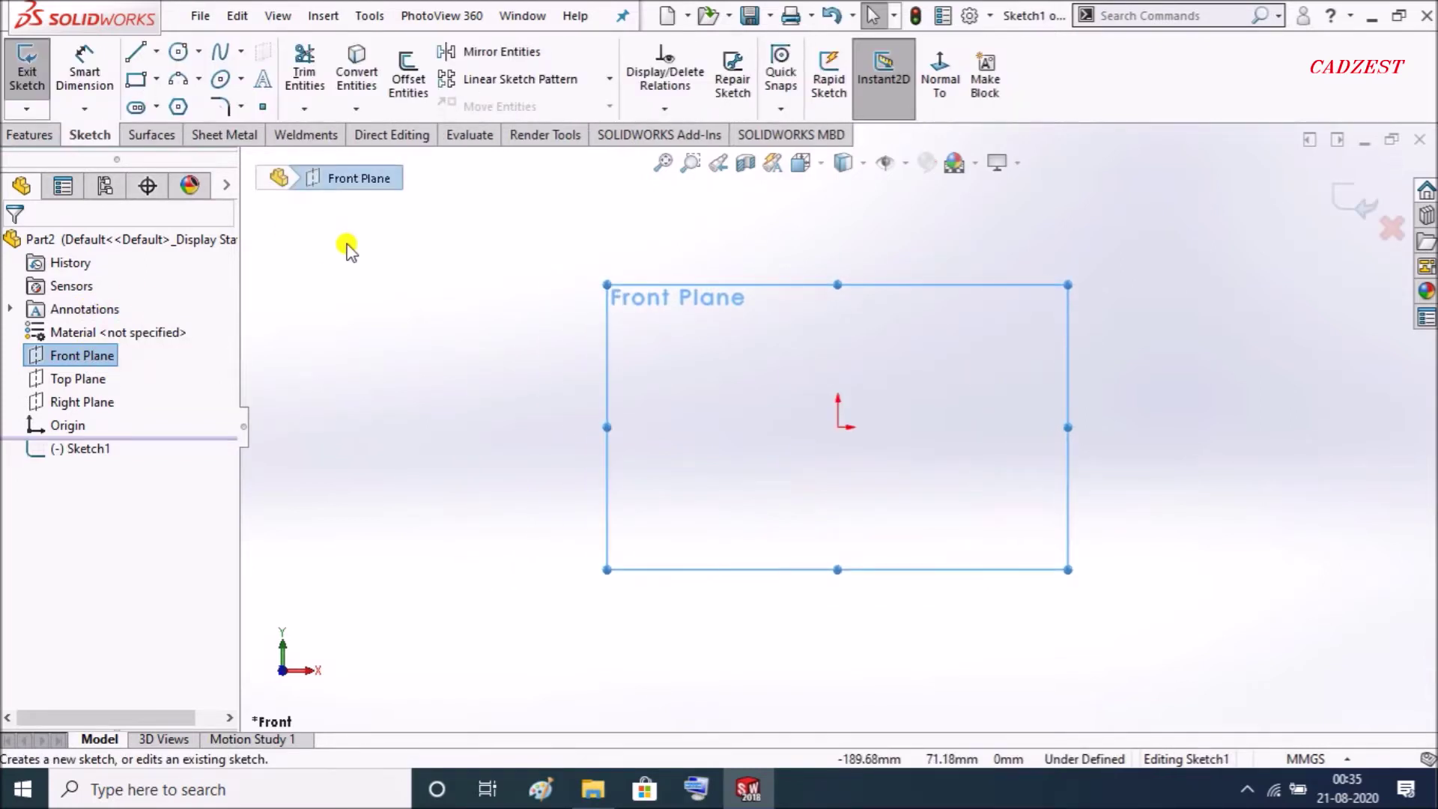
click(156, 51)
- Draw horizontal and vertical midpoint lines centred on the origin
click(169, 128)
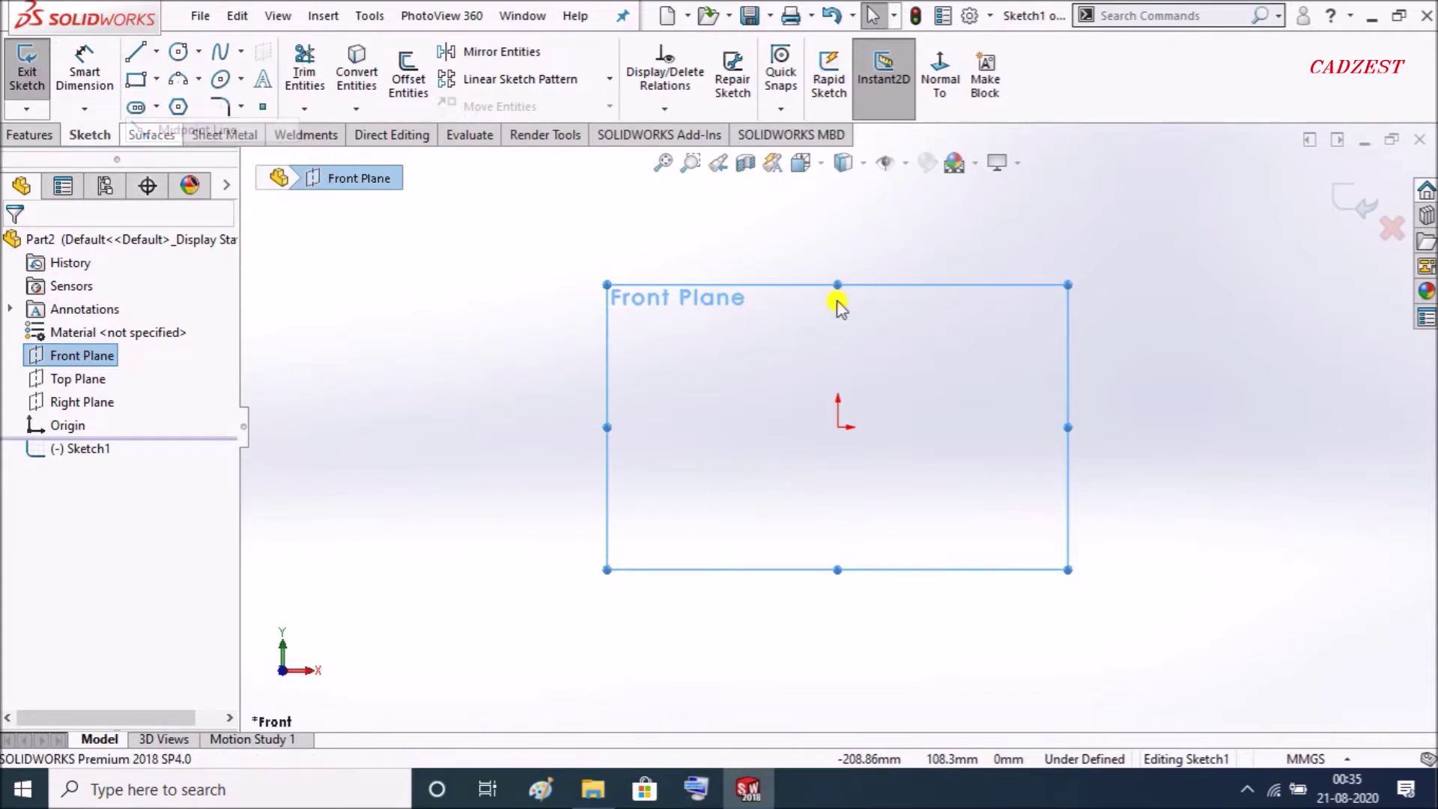
click(839, 424)
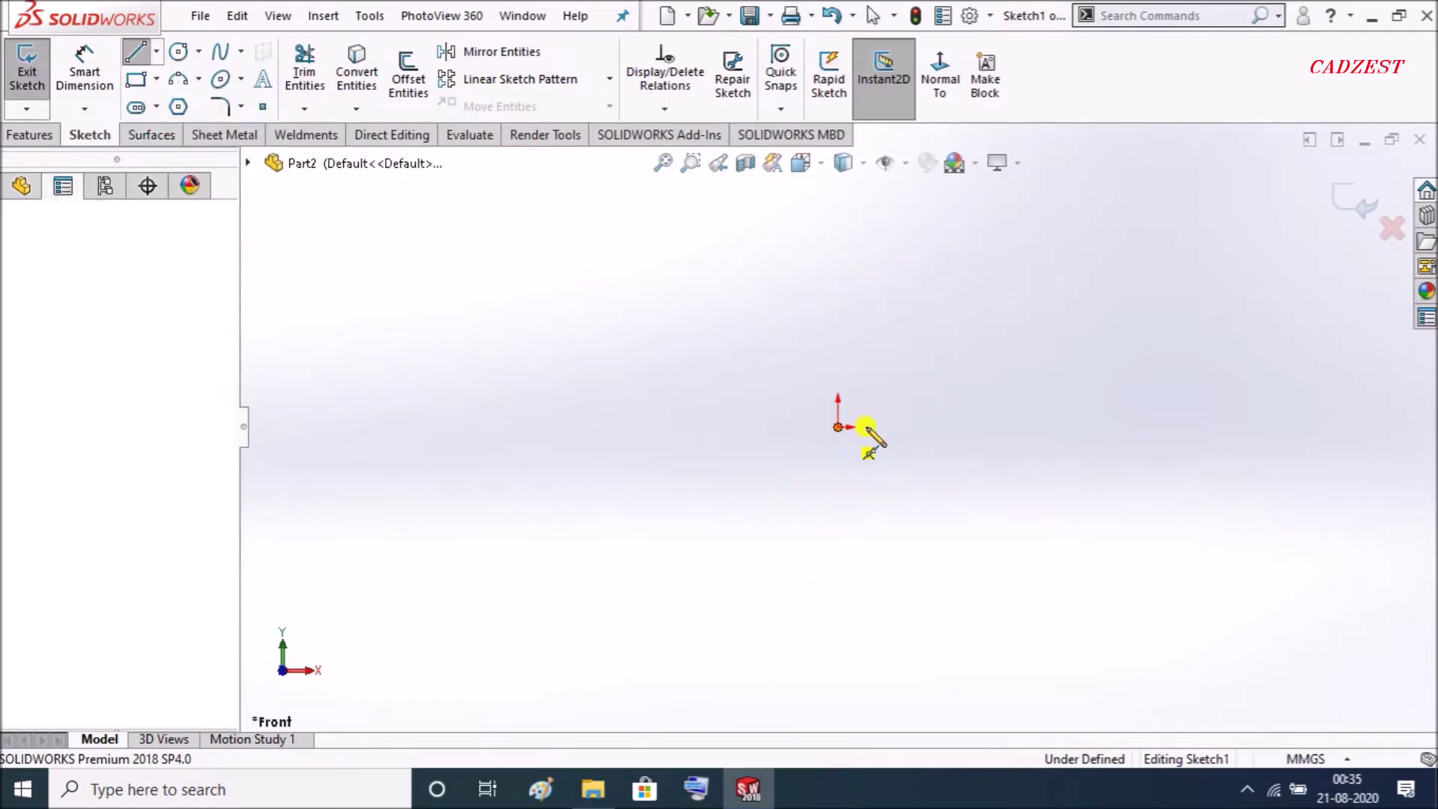
click(966, 427)
key(Escape)
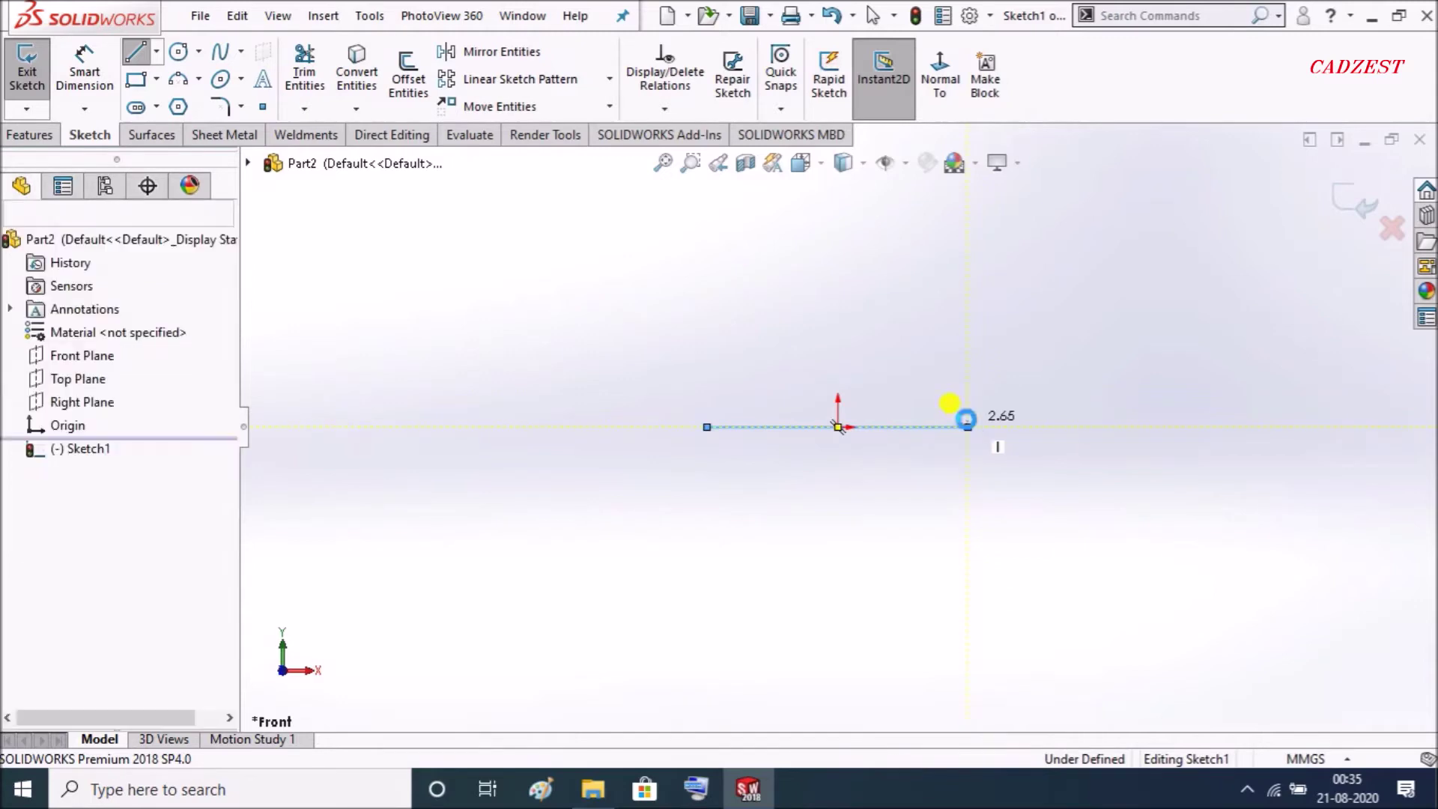
click(156, 51)
click(168, 128)
click(838, 427)
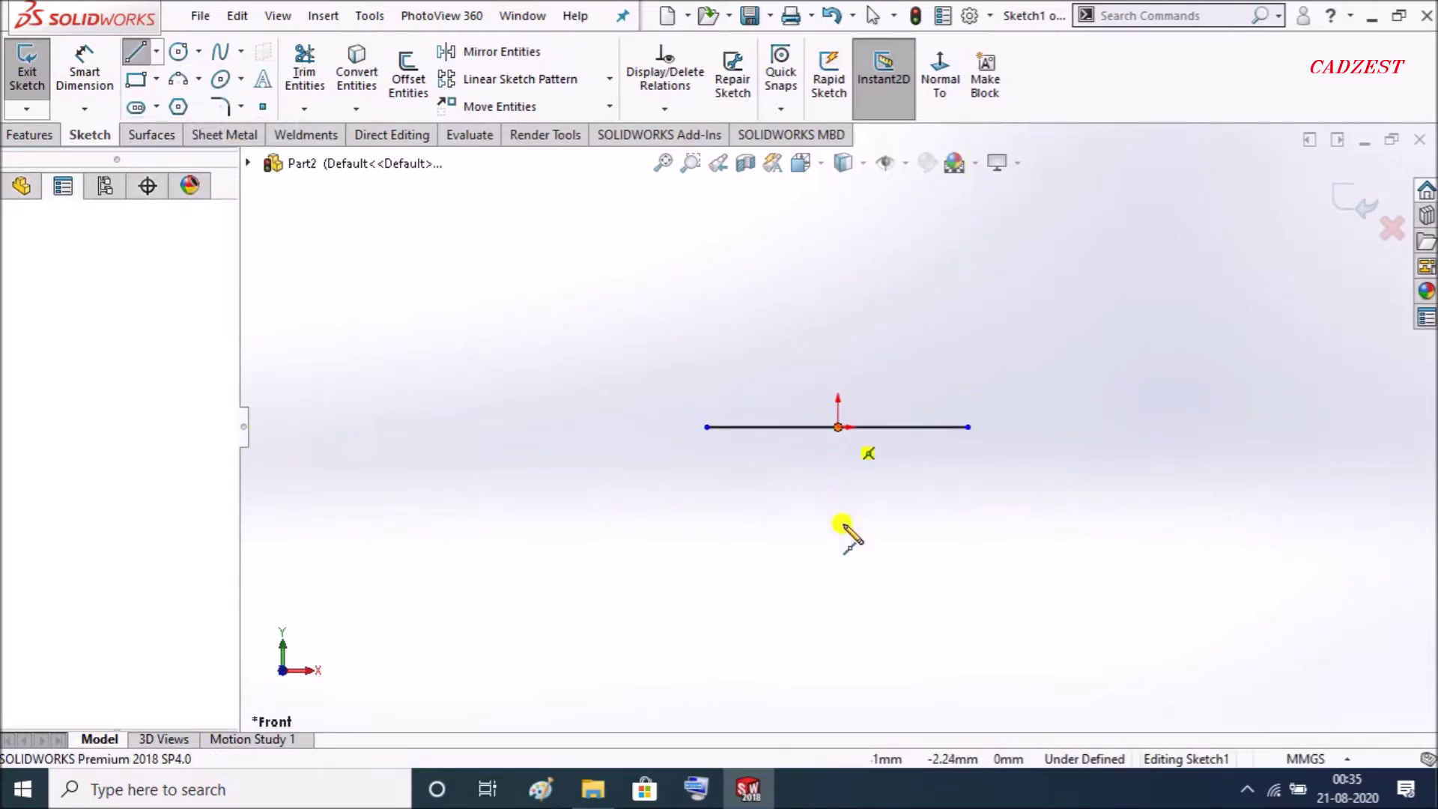
click(838, 562)
key(Escape)
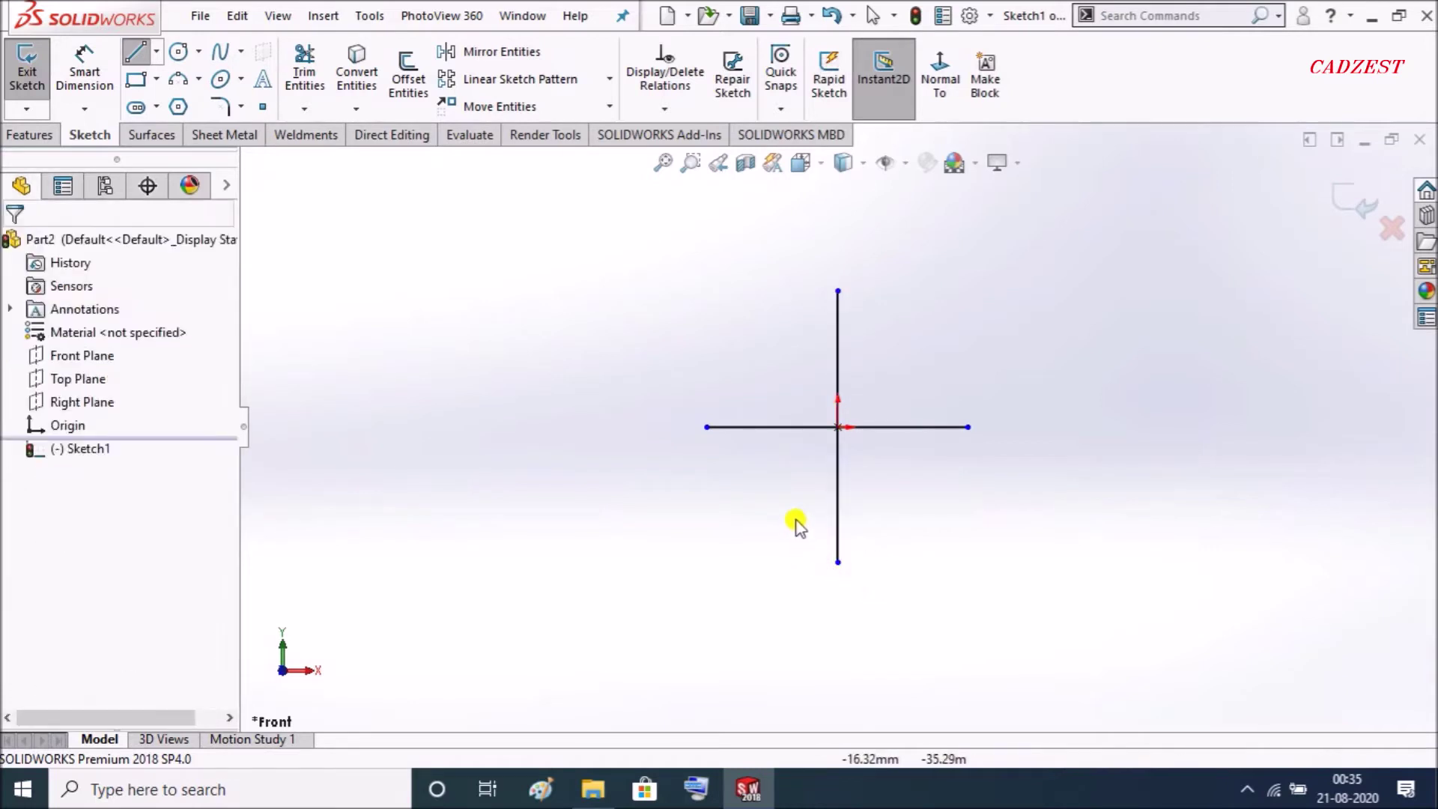
- Convert both lines into construction lines
click(922, 427)
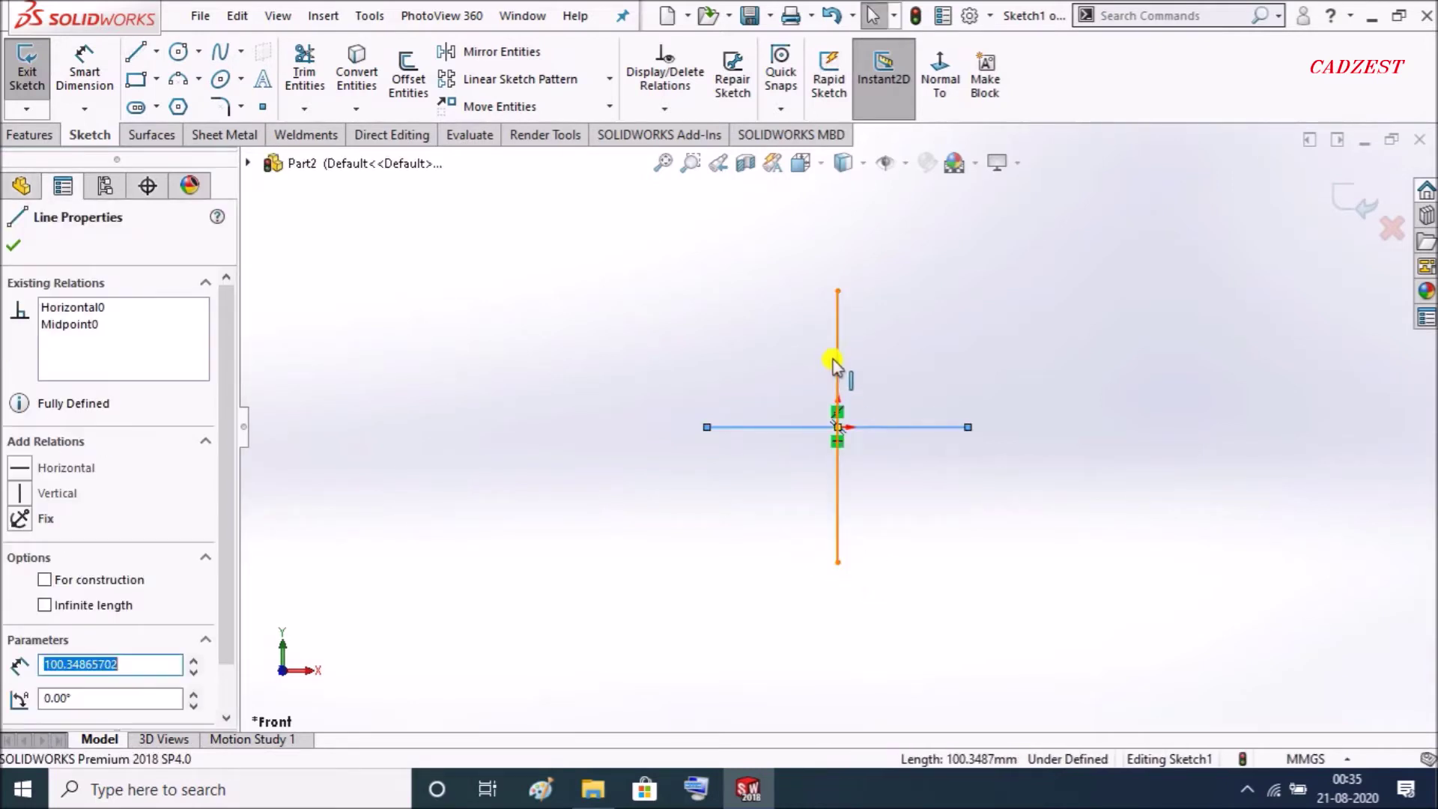
ctrl+click(838, 360)
scroll(121, 659, down, 2)
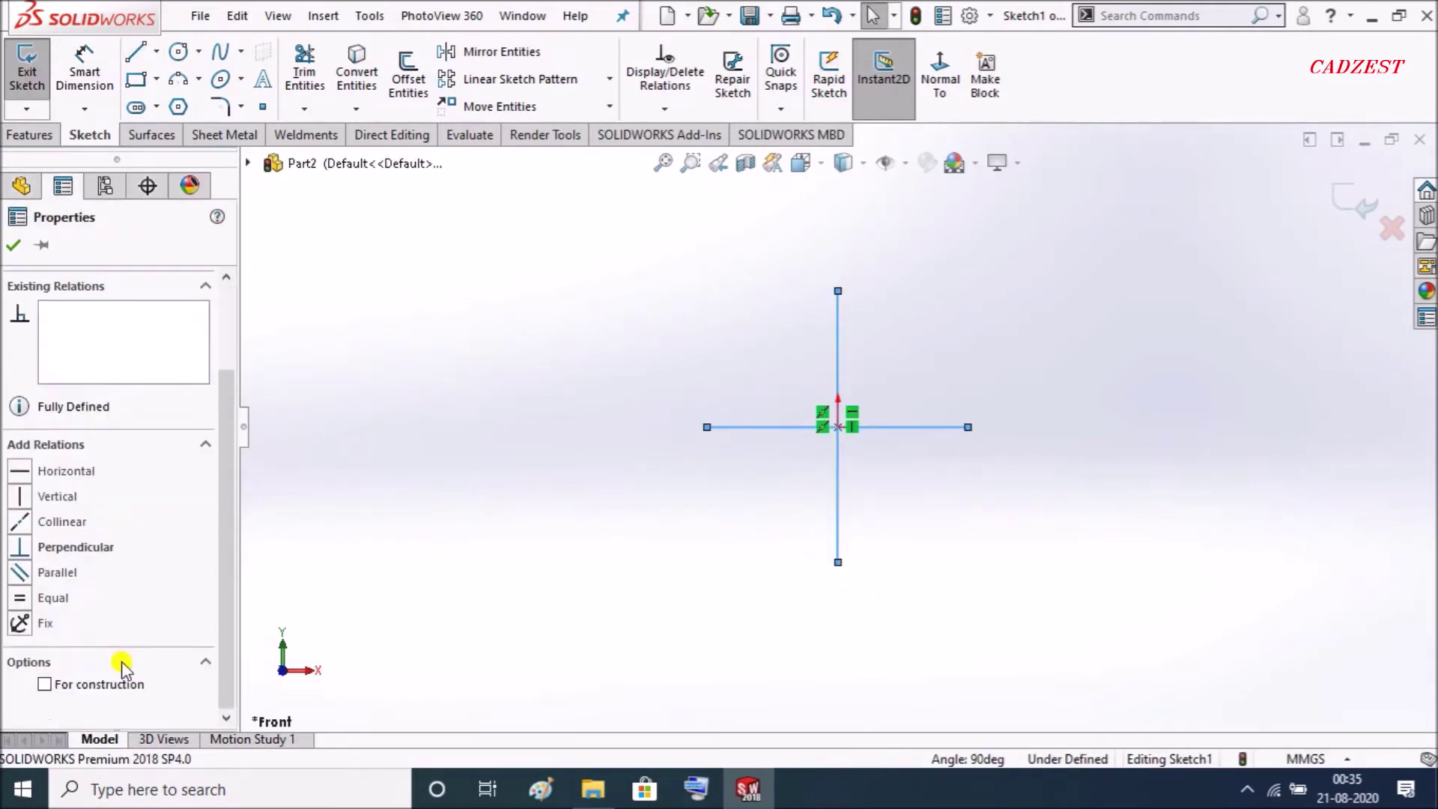
click(102, 687)
click(586, 412)
scroll(960, 366, down, 1)
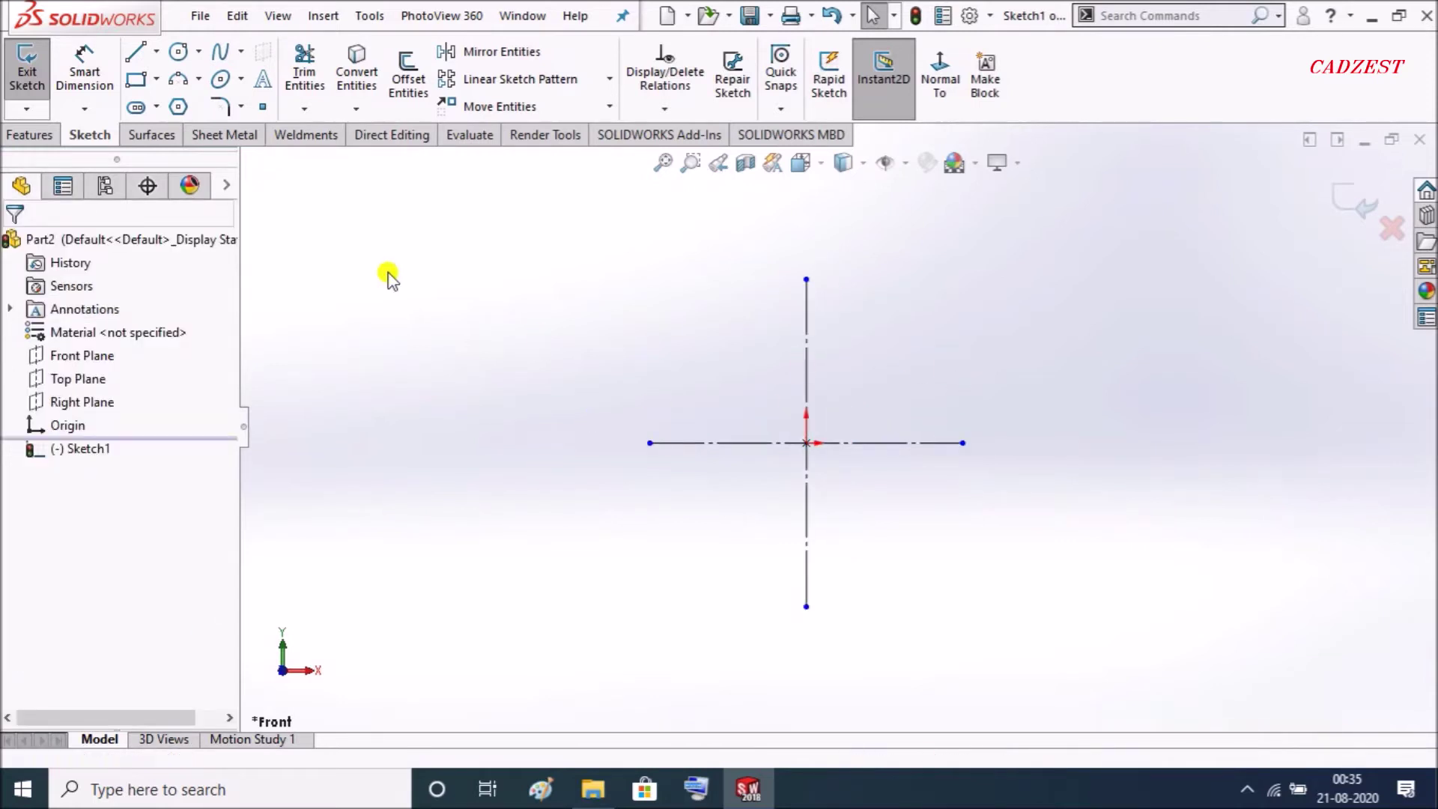
click(156, 51)
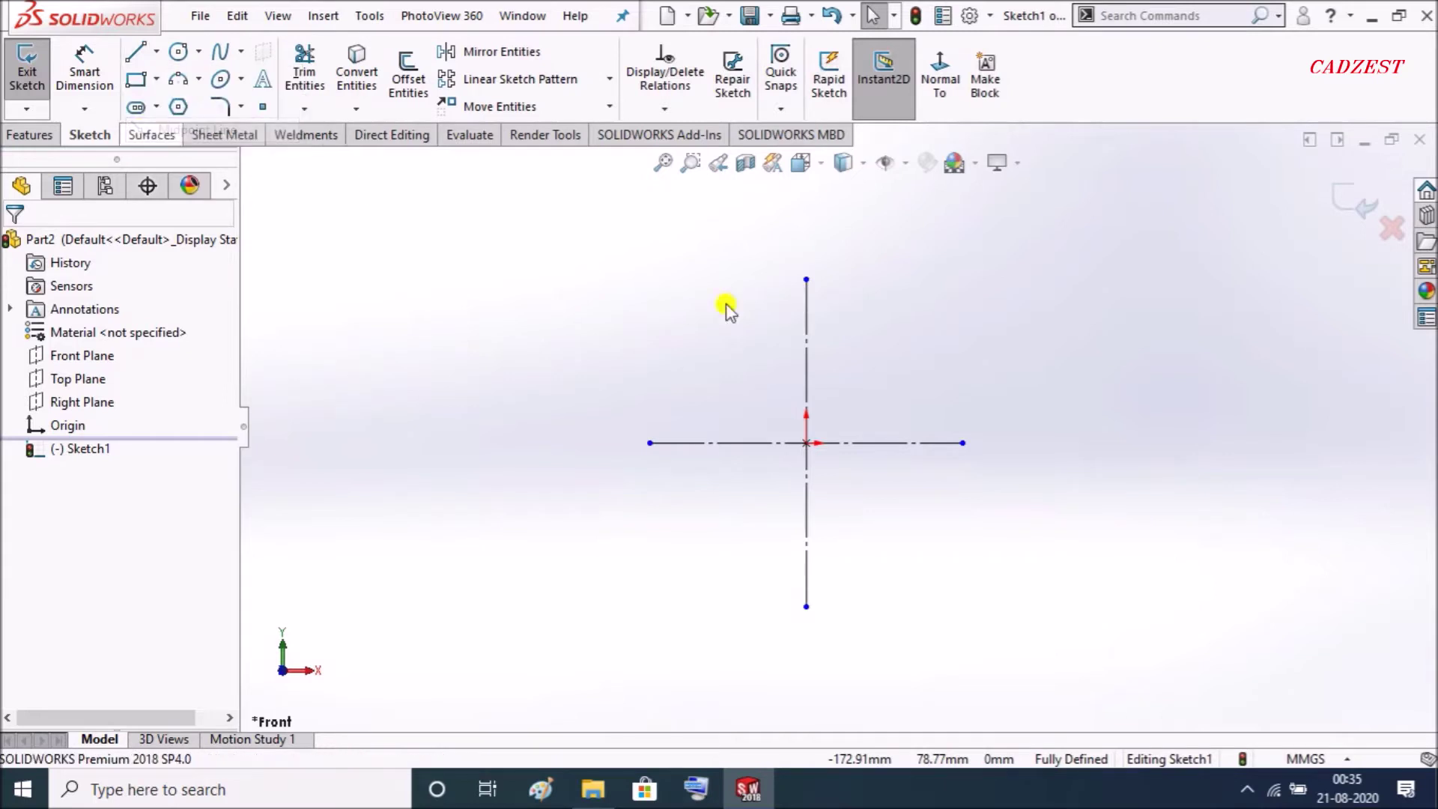
- Draw a horizontal line centred on the vertical centreline and dimension its length to 90 mm
click(806, 356)
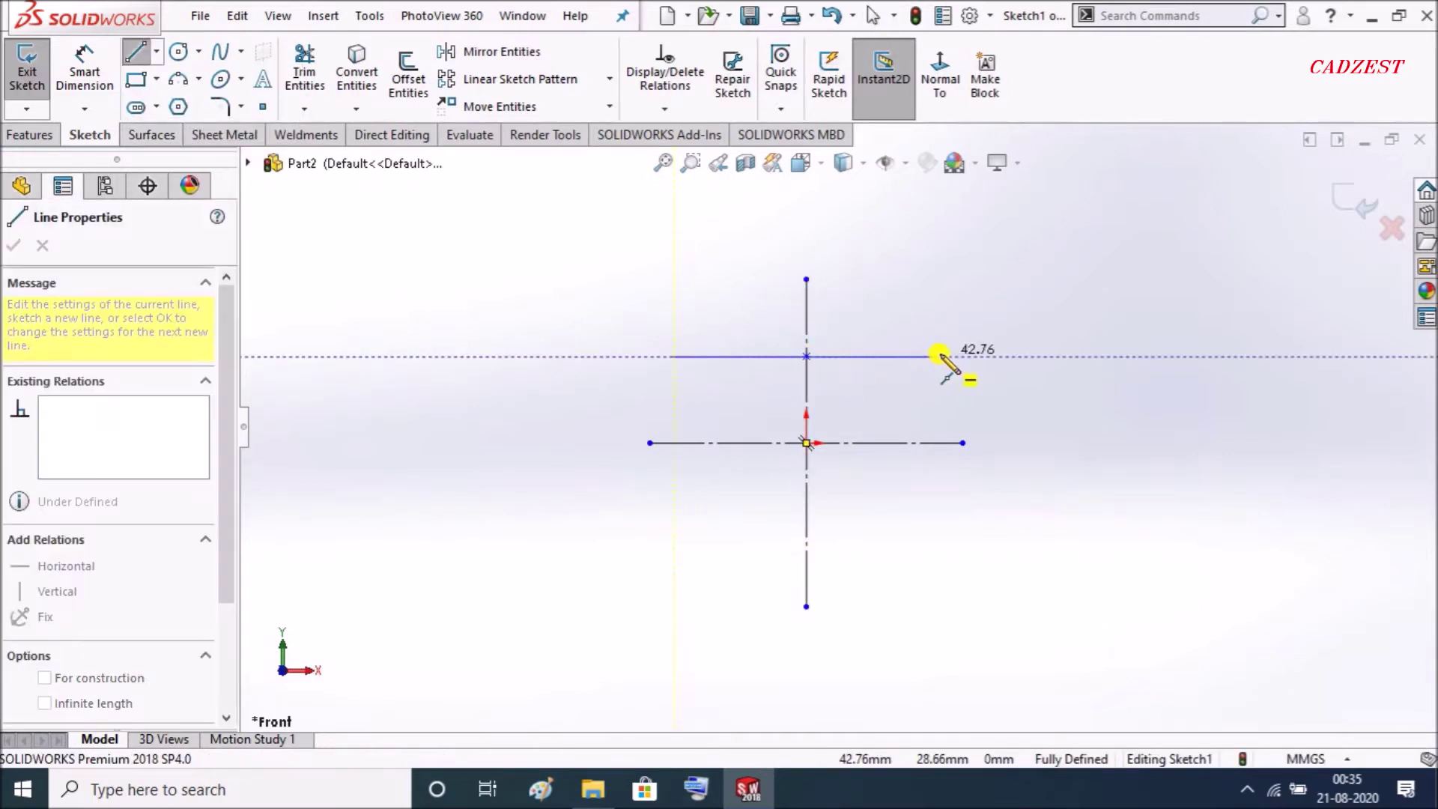
click(940, 355)
key(Escape)
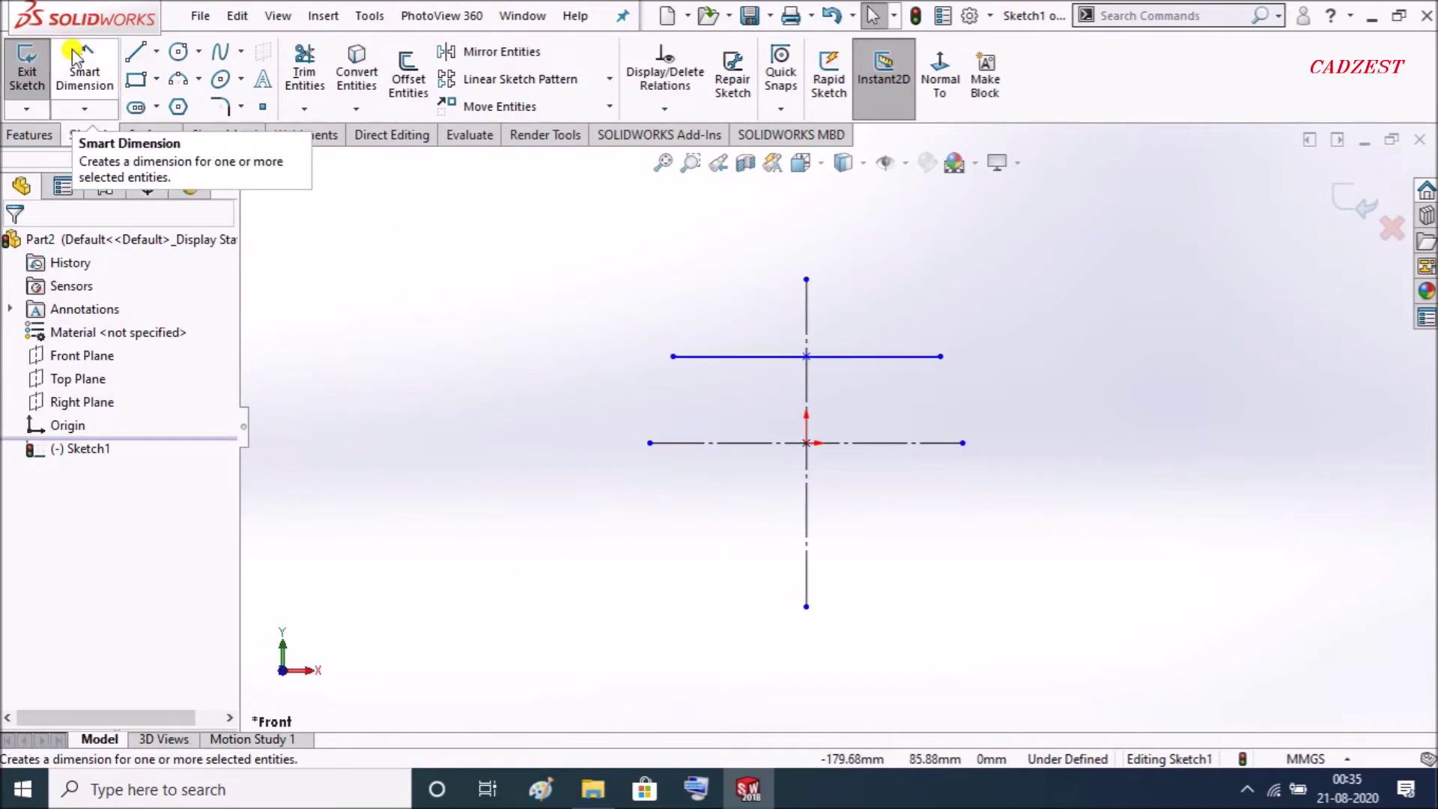
click(84, 75)
click(731, 354)
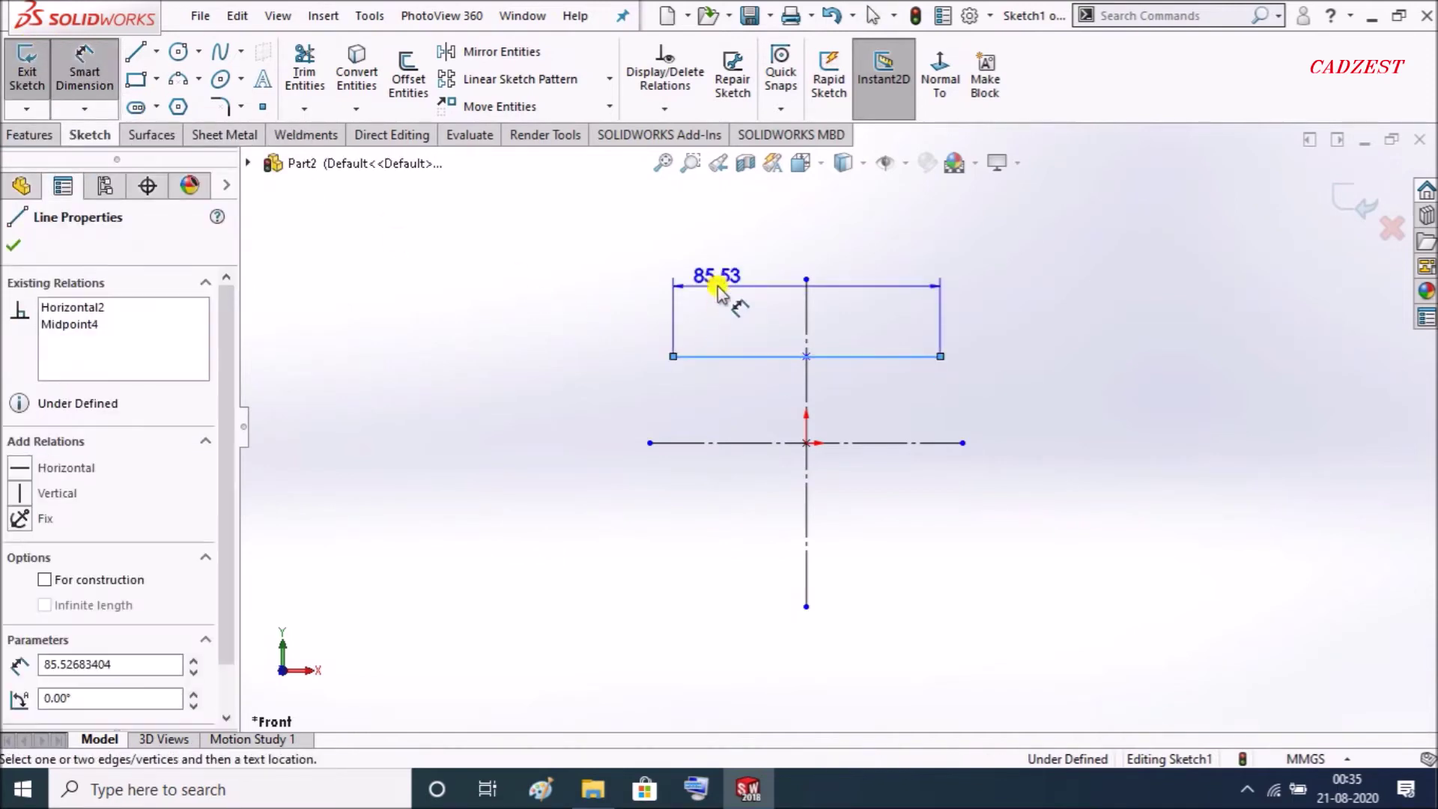
click(773, 241)
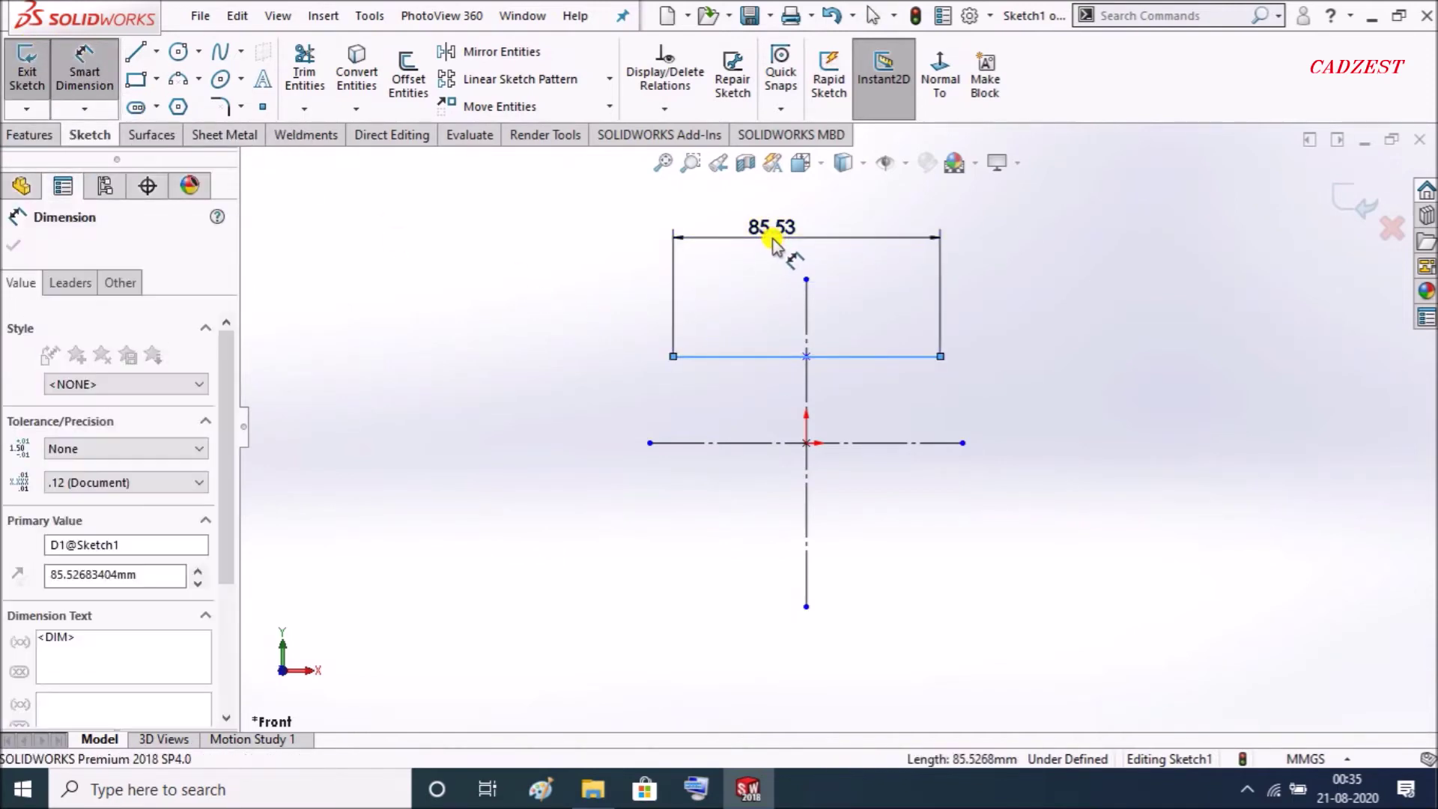
text(90)
key(Return)
key(Escape)
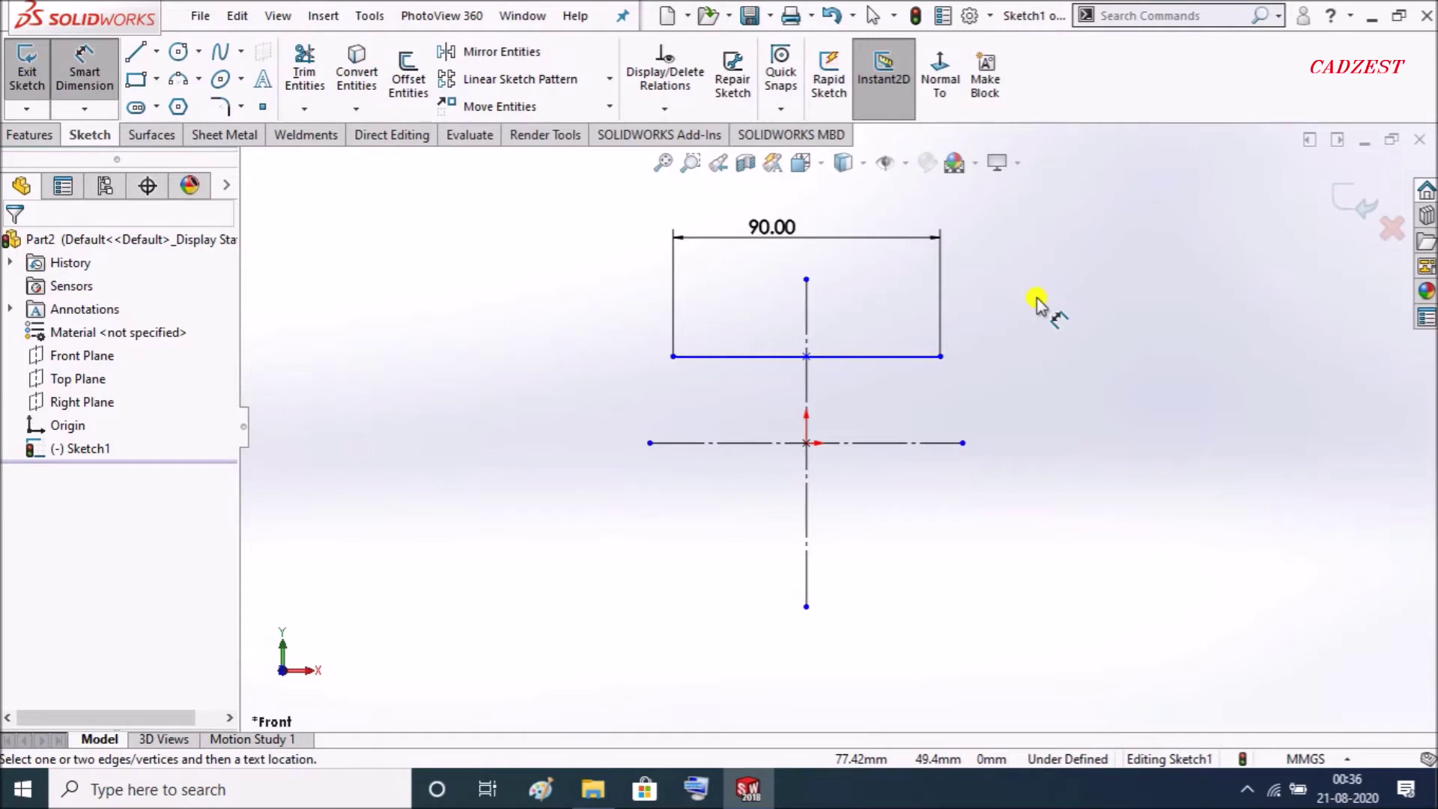
- Add a 75 mm distance from the top line to the centreline, then delete it
click(905, 358)
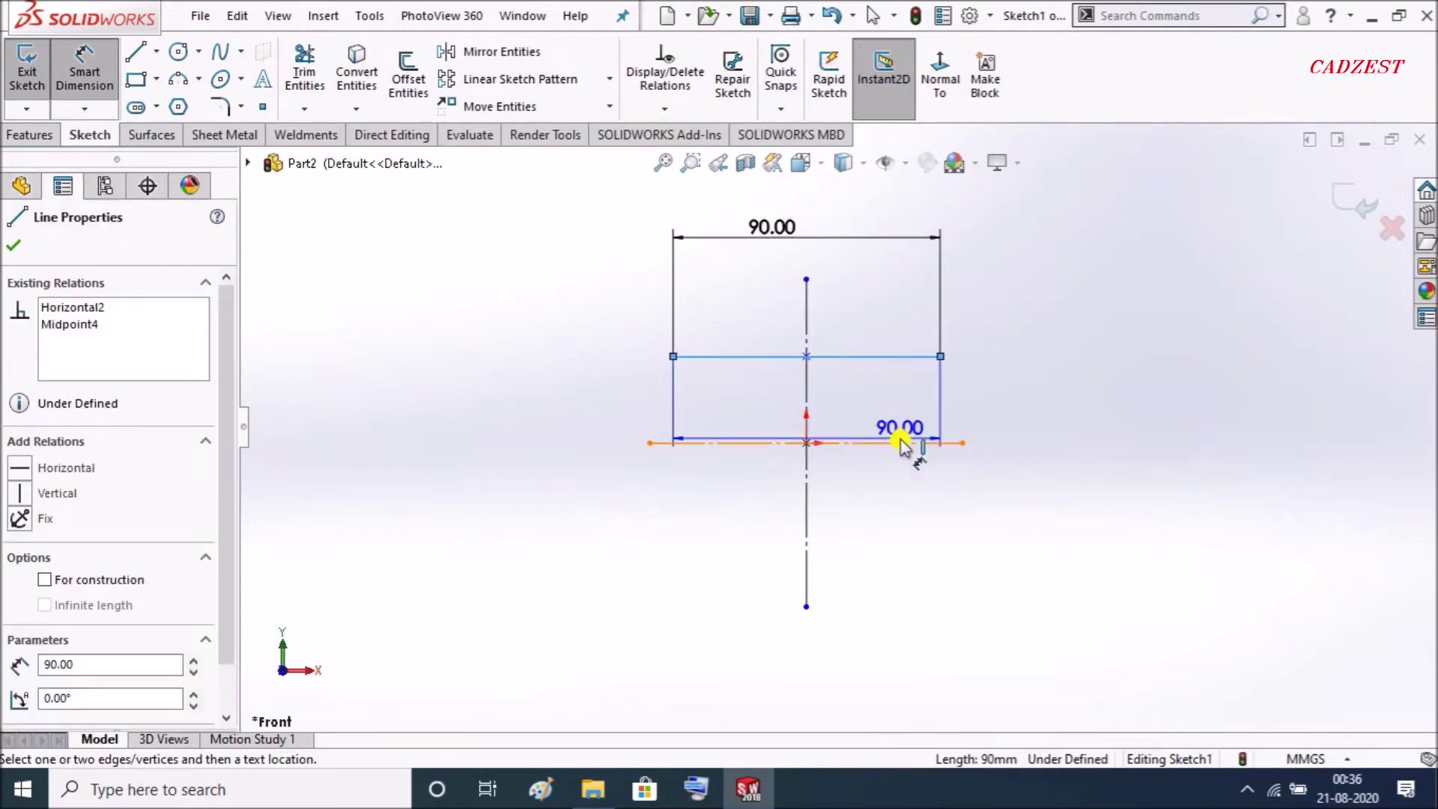
click(904, 444)
click(1008, 400)
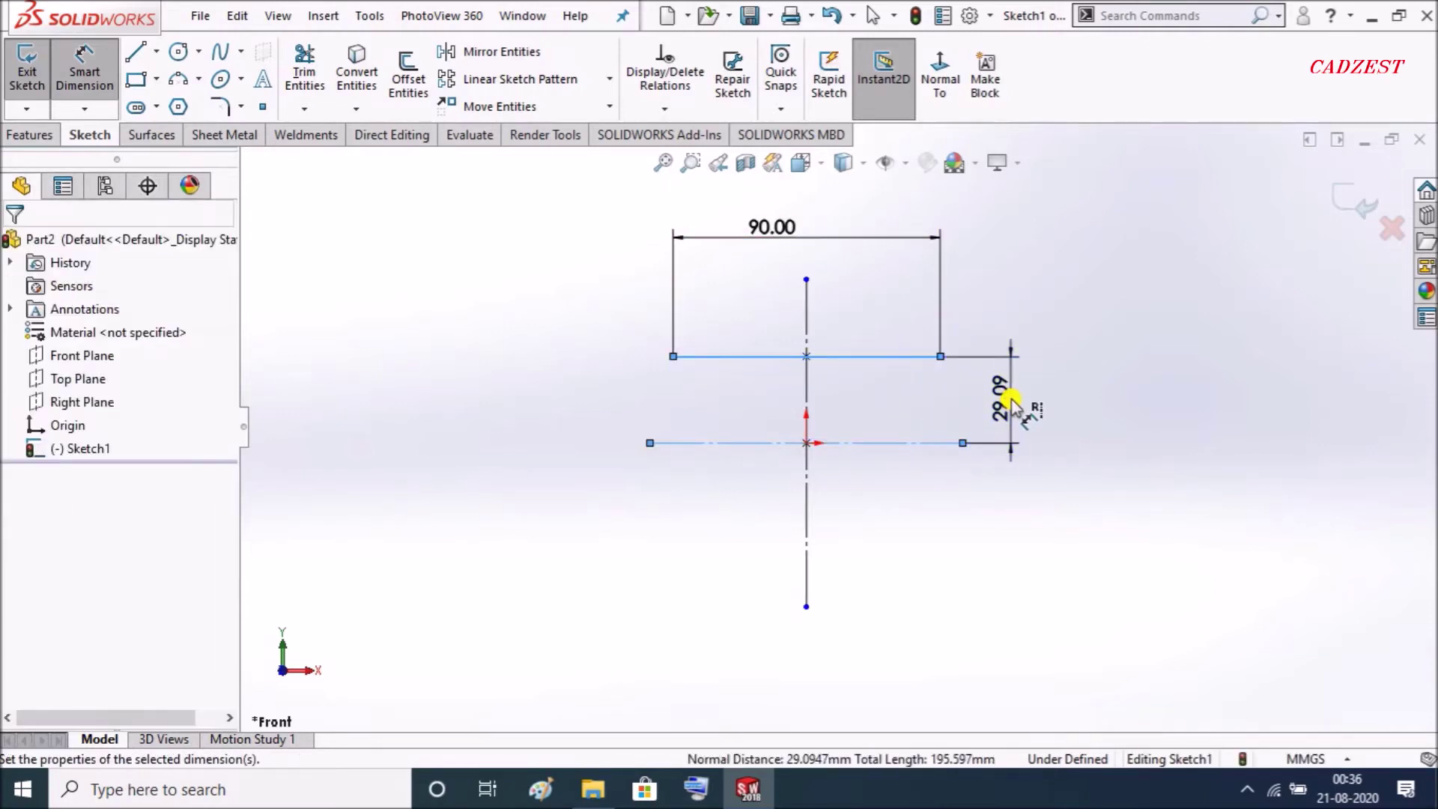
text(75)
key(Return)
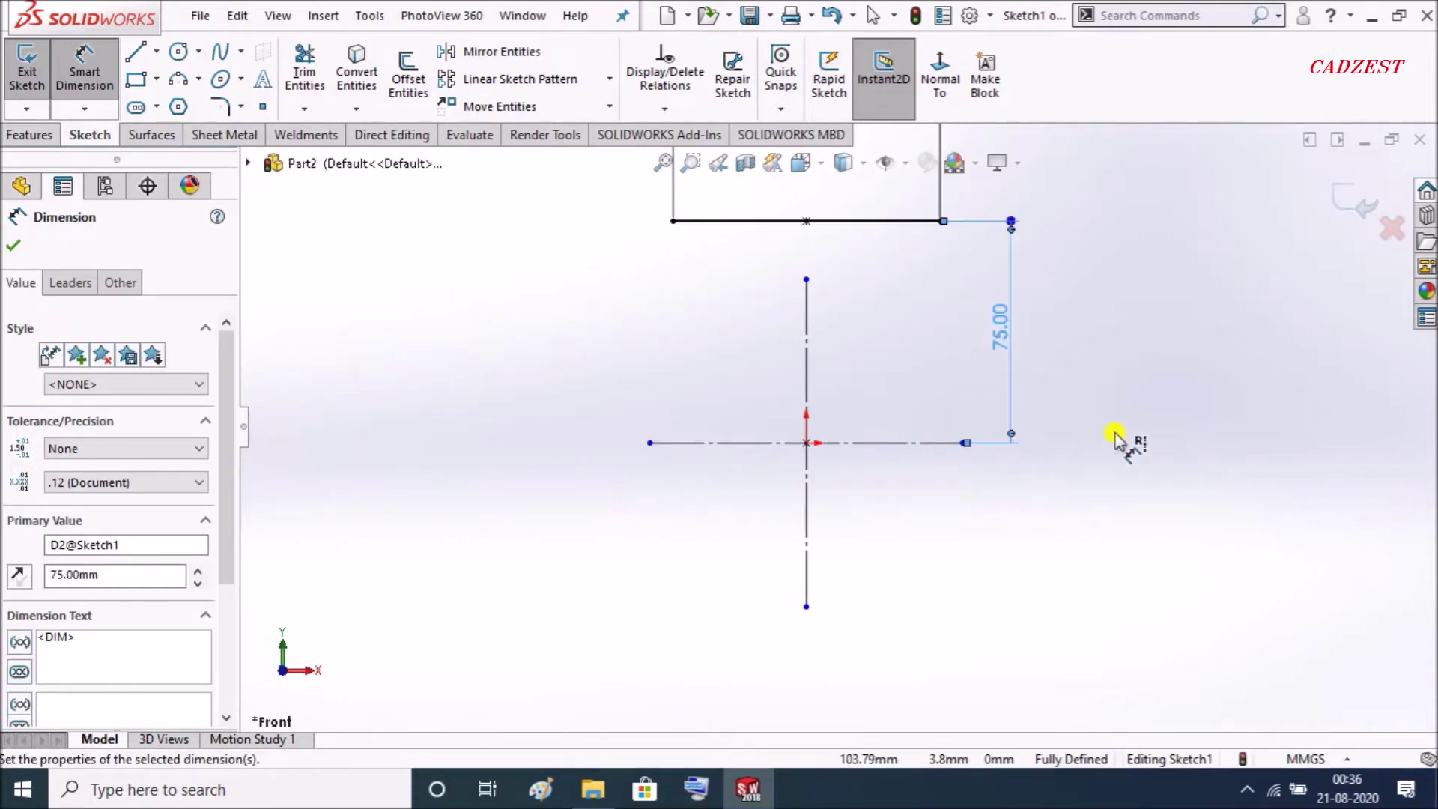
key(Delete)
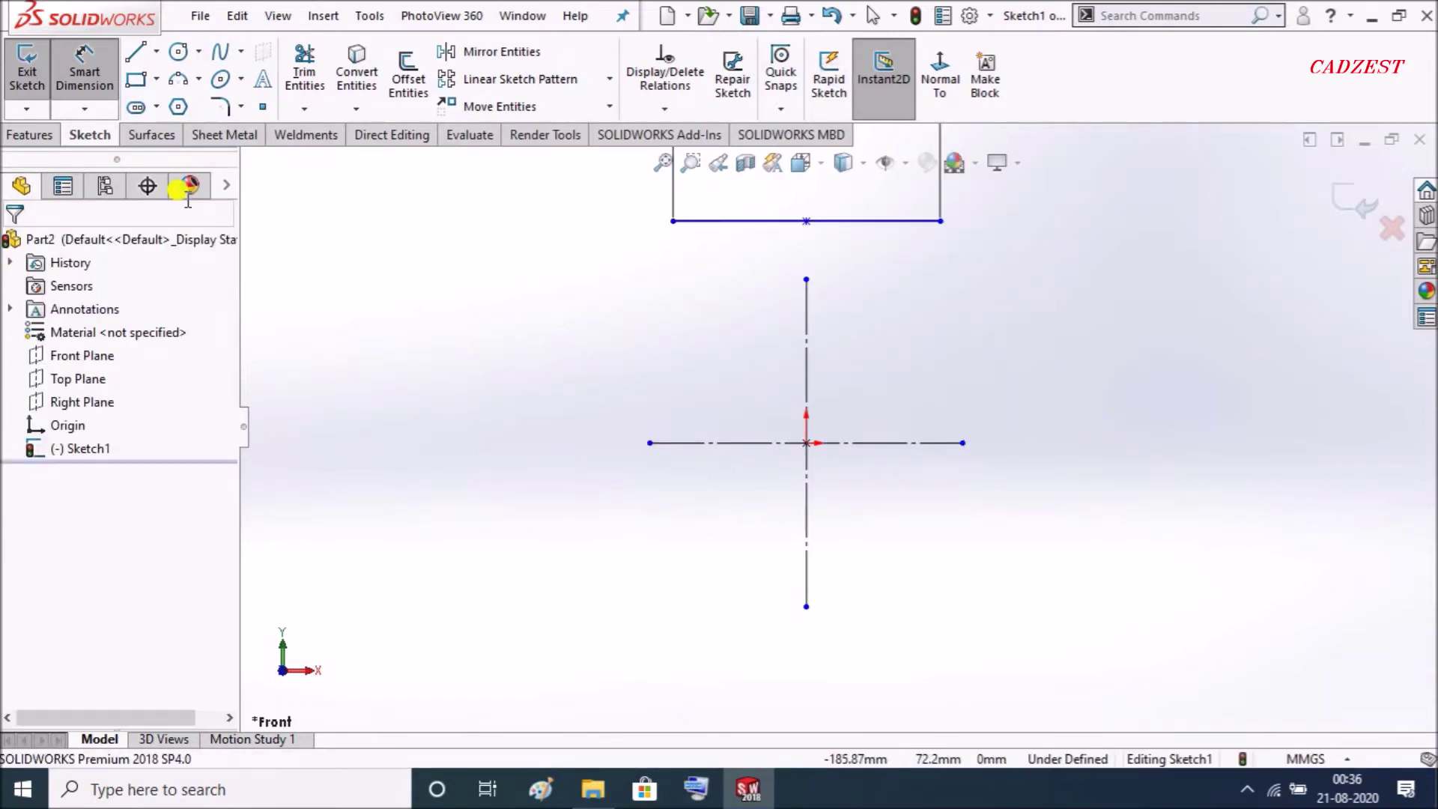
- Dimension the top line as a 75 mm diameter about the horizontal centreline
click(84, 69)
click(64, 67)
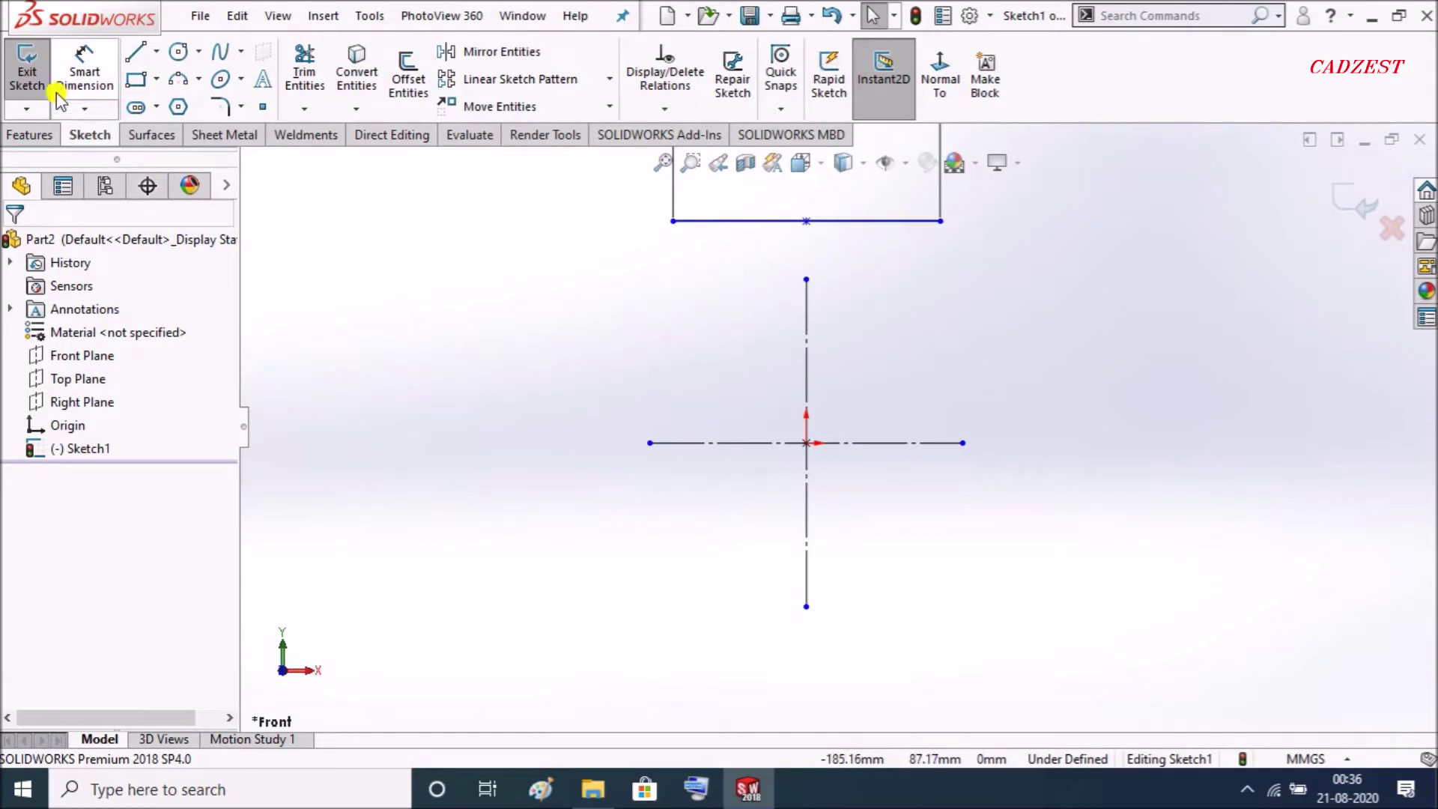
click(64, 67)
click(866, 221)
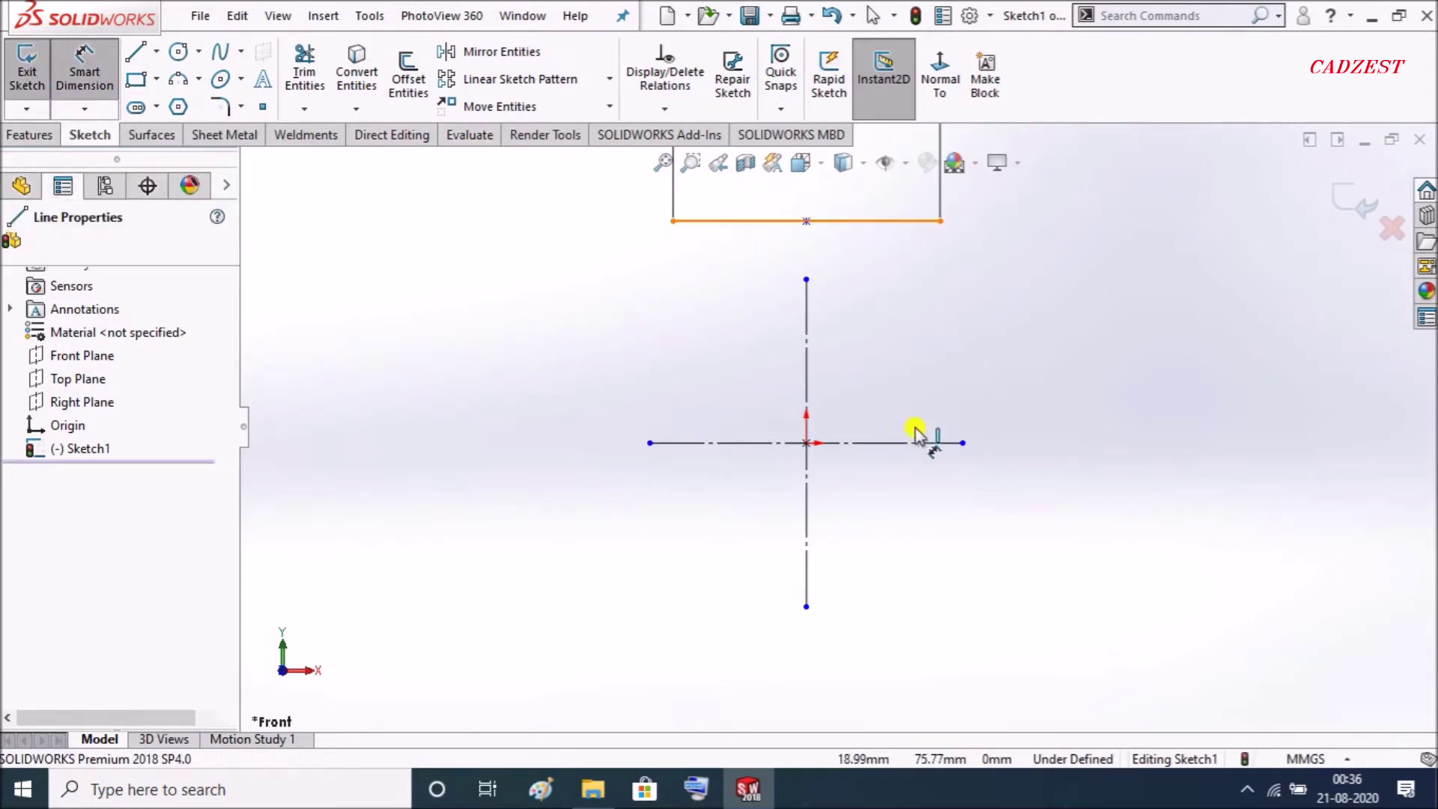
click(915, 445)
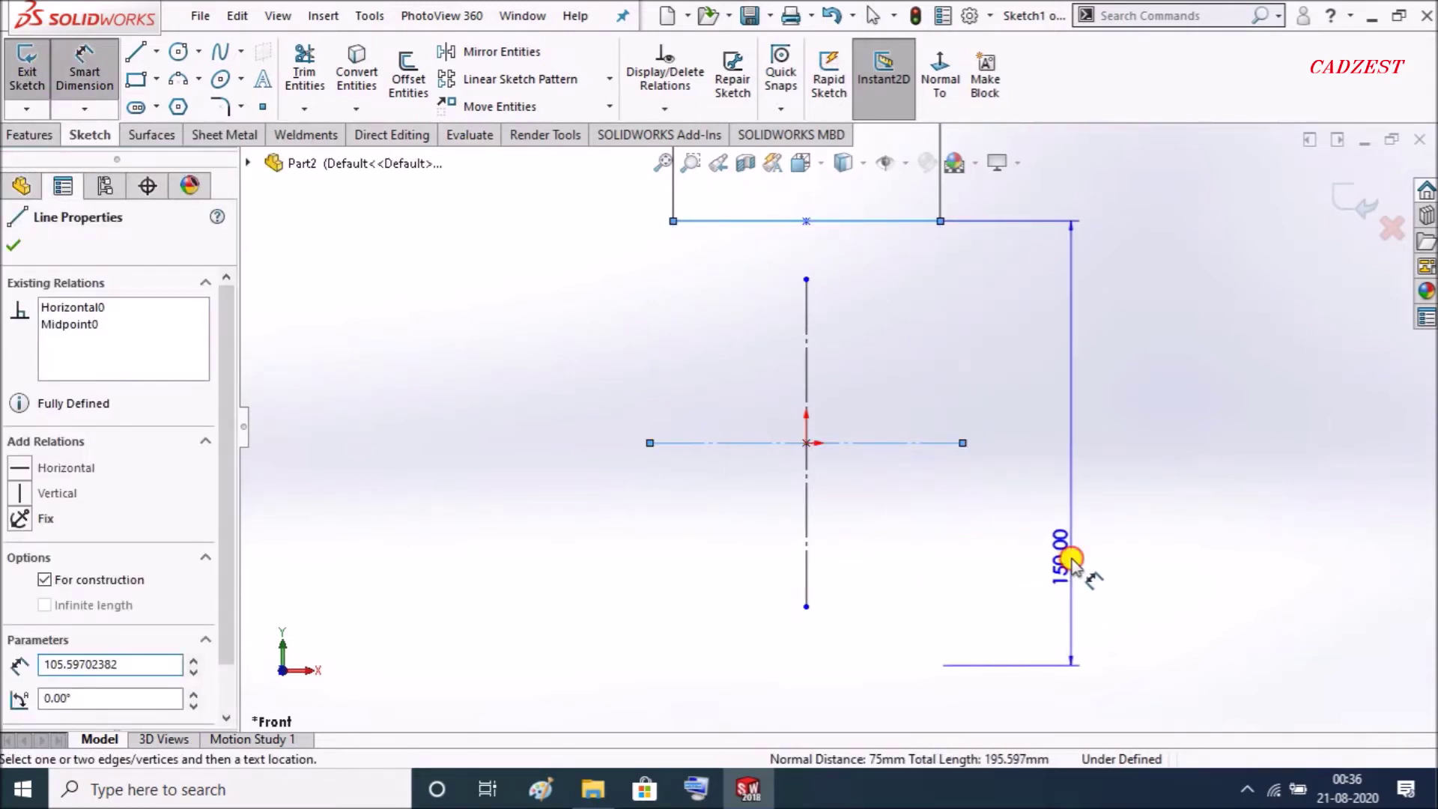
click(1070, 562)
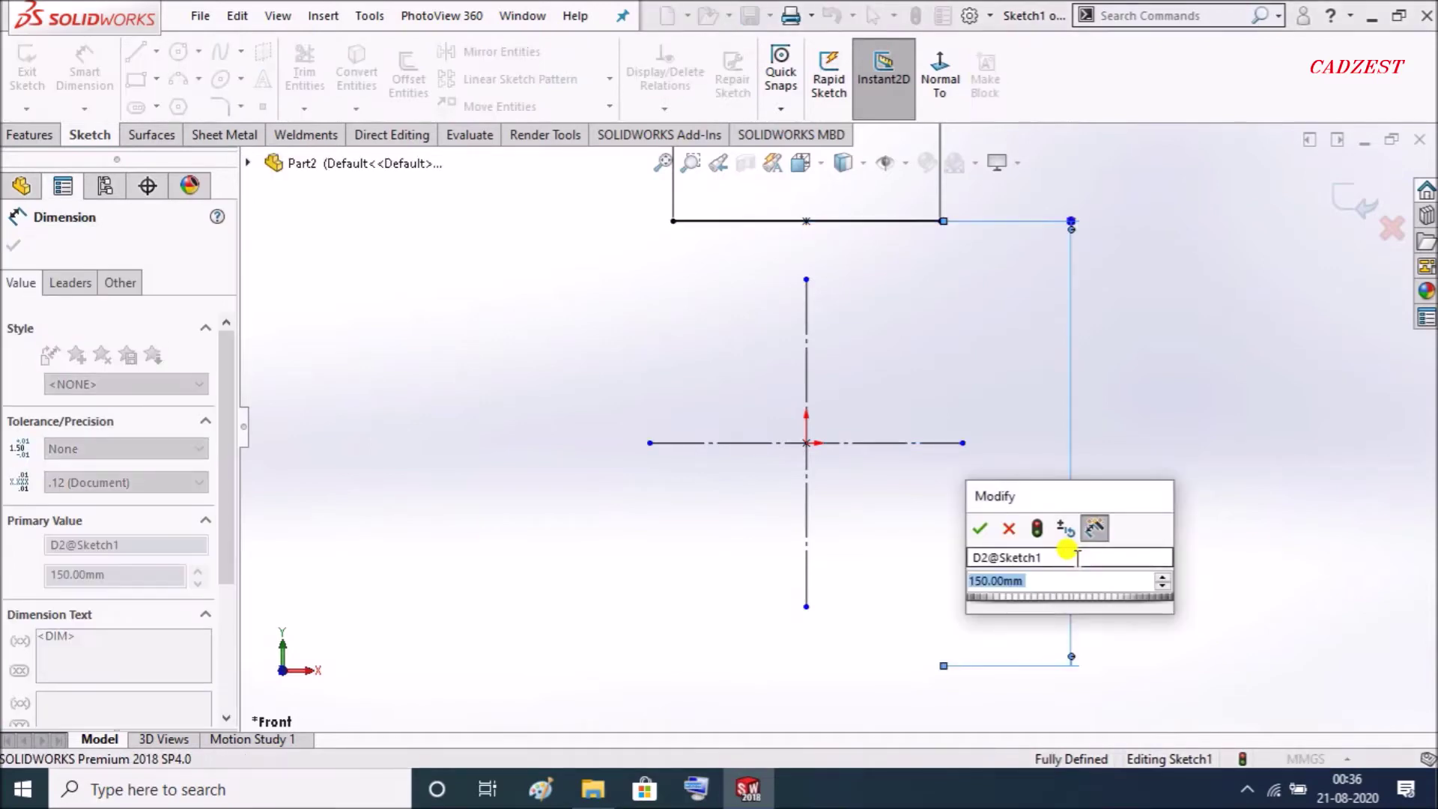
text(75)
key(Return)
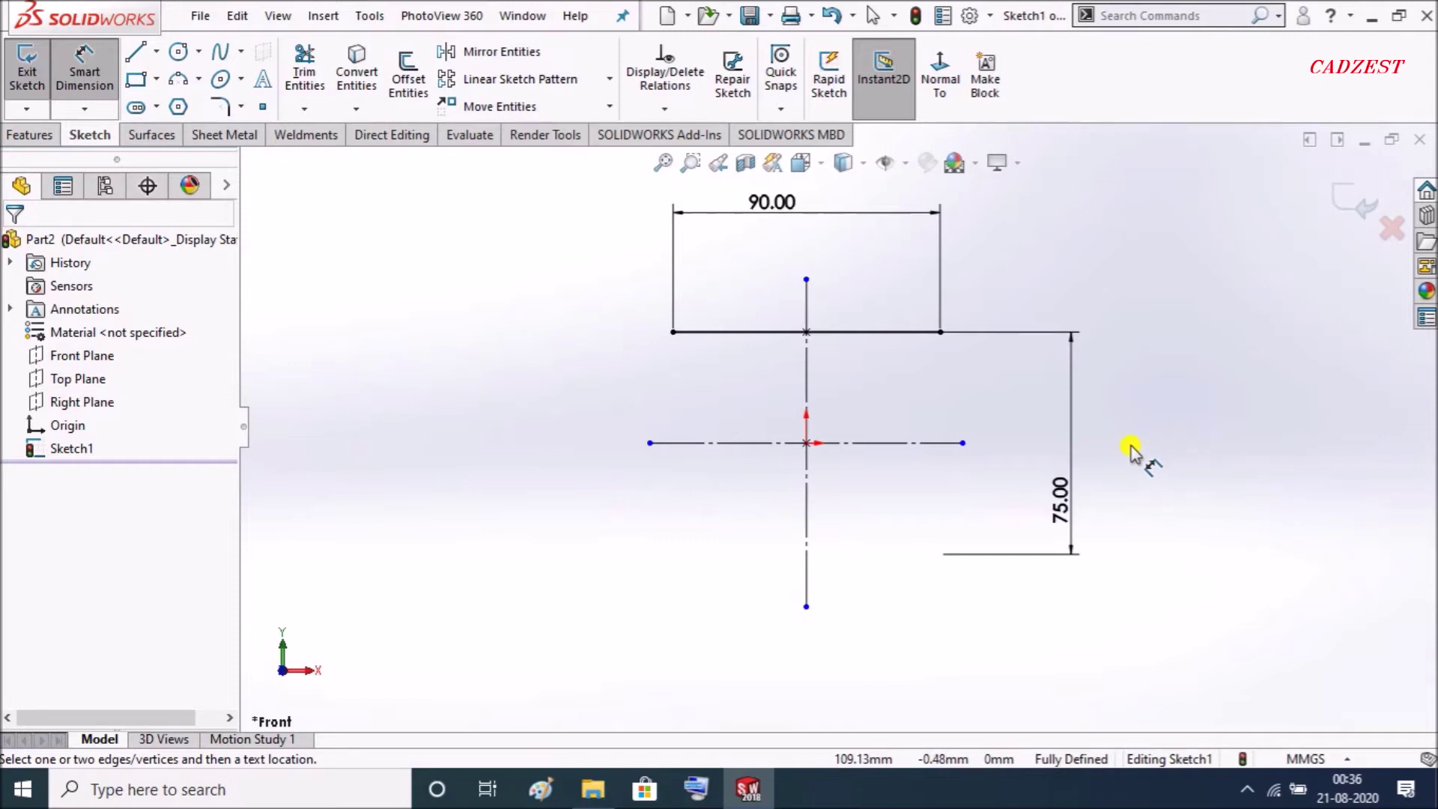
scroll(1106, 299, down, 1)
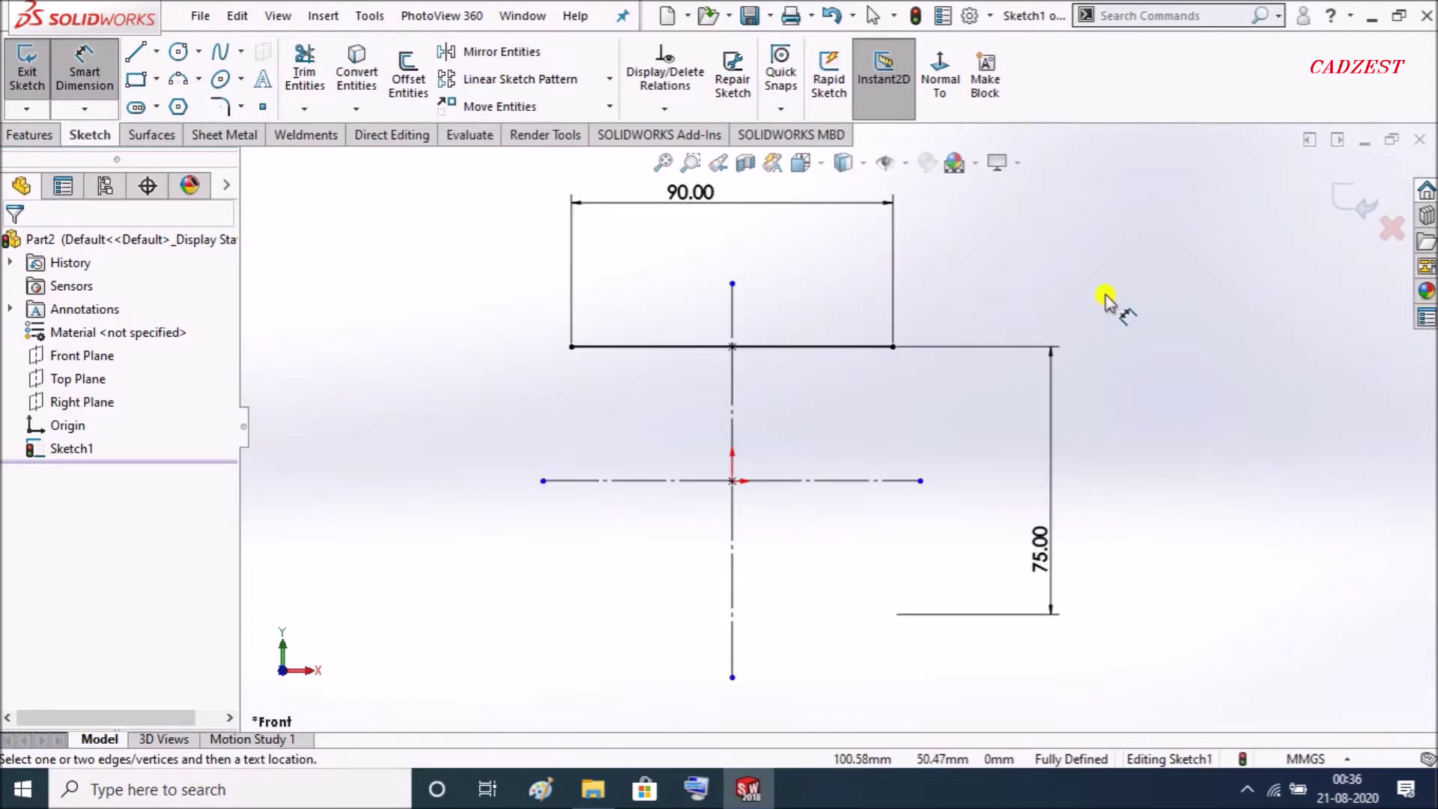
- Draw lines down, across and up to close a thin rectangle under the top line
click(135, 56)
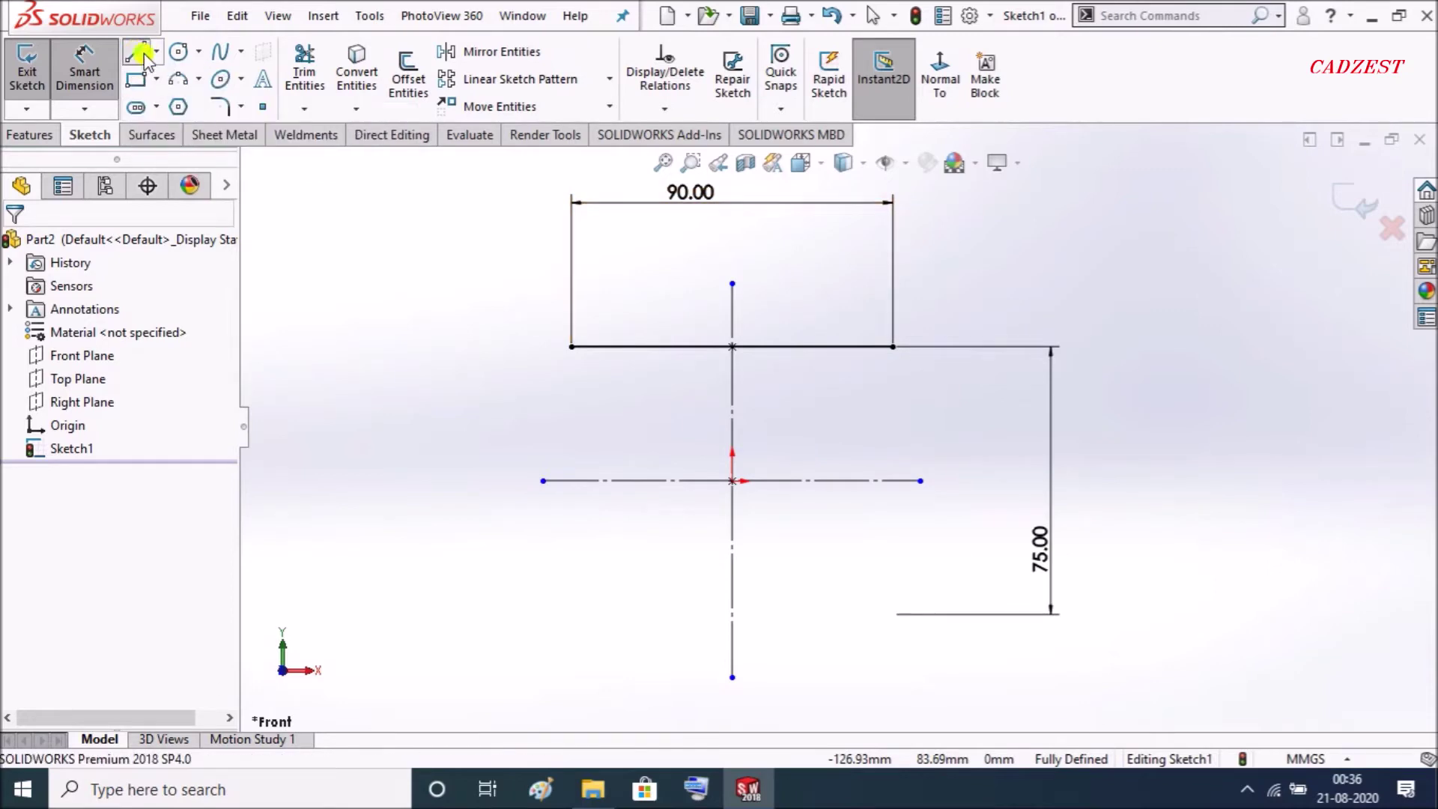
click(572, 352)
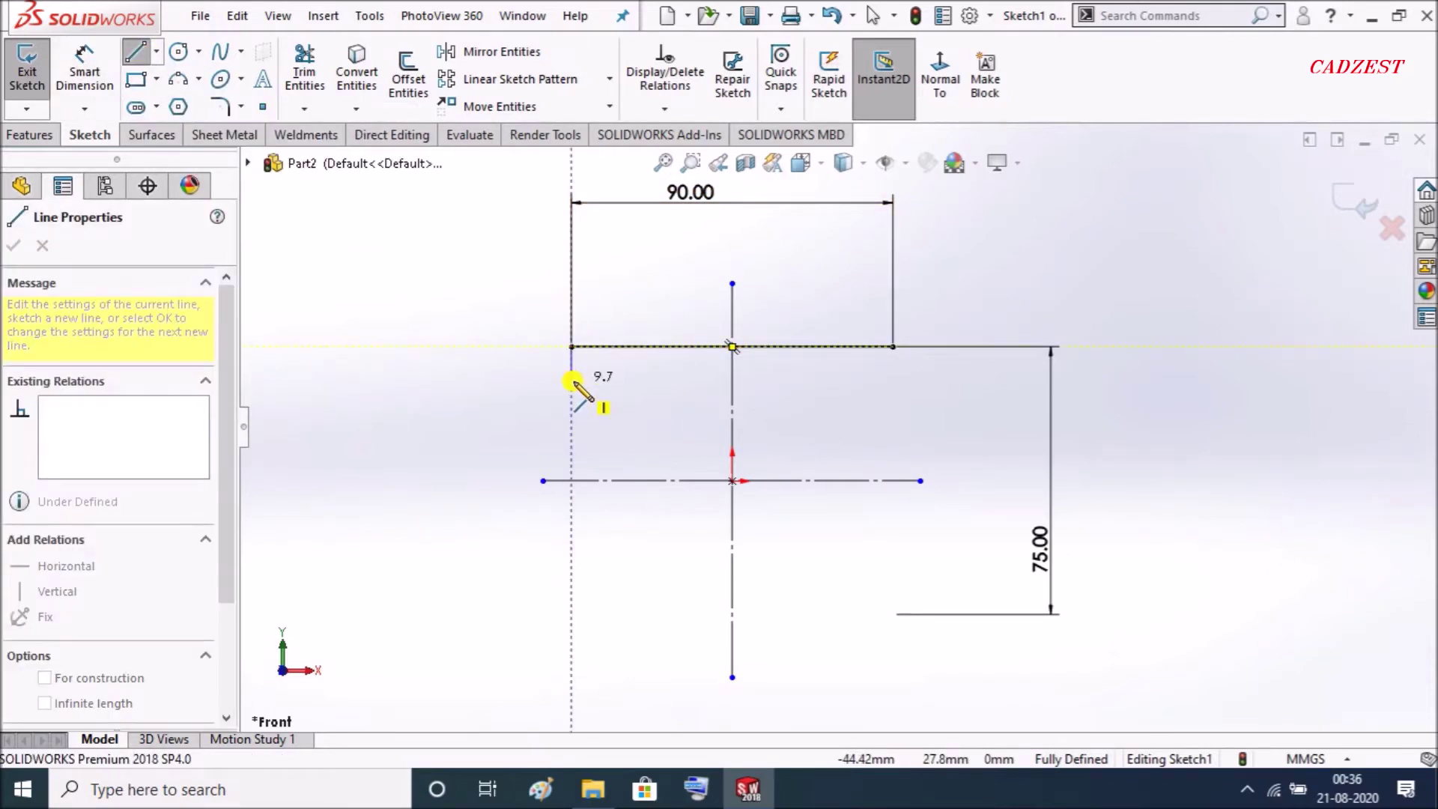
click(572, 380)
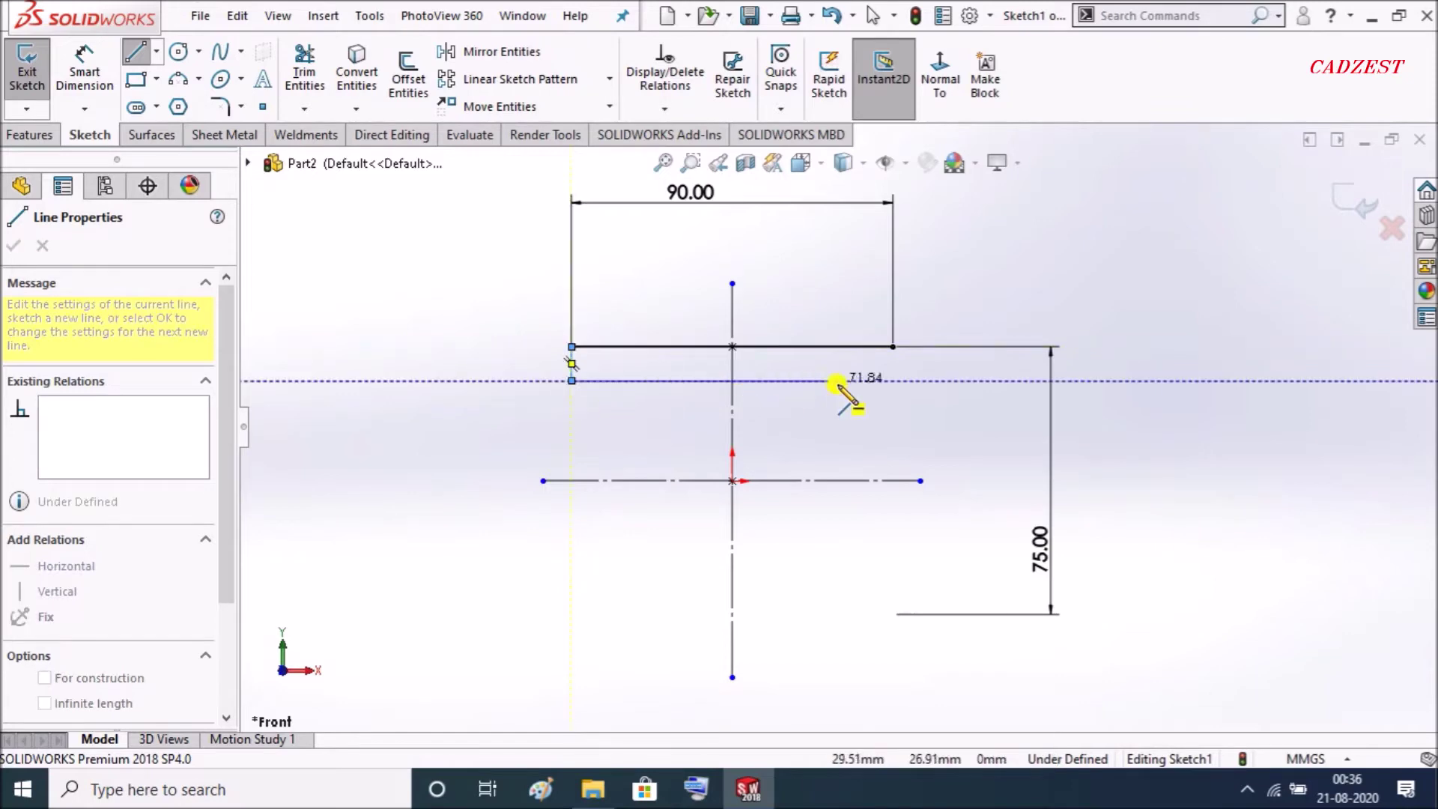
click(895, 381)
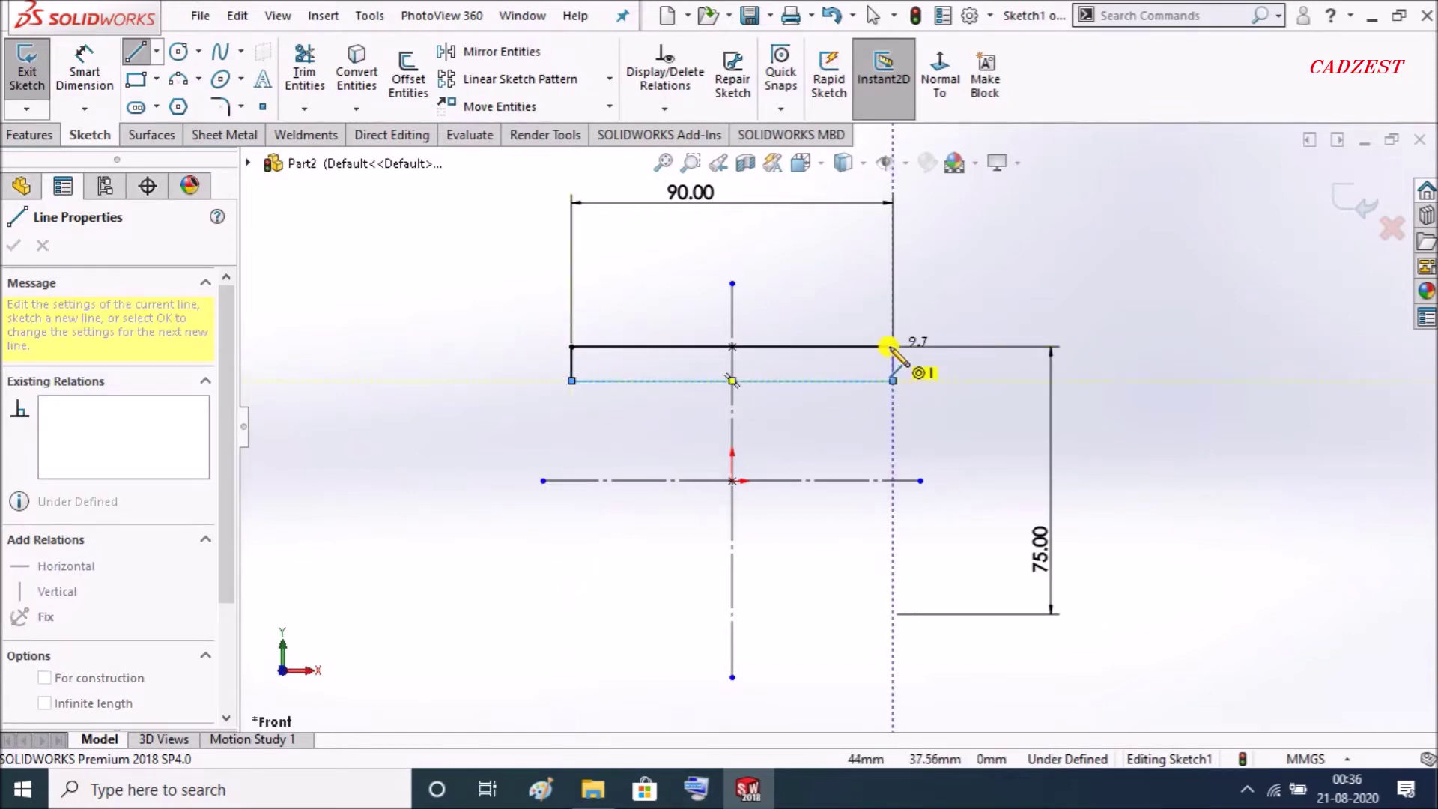
click(890, 347)
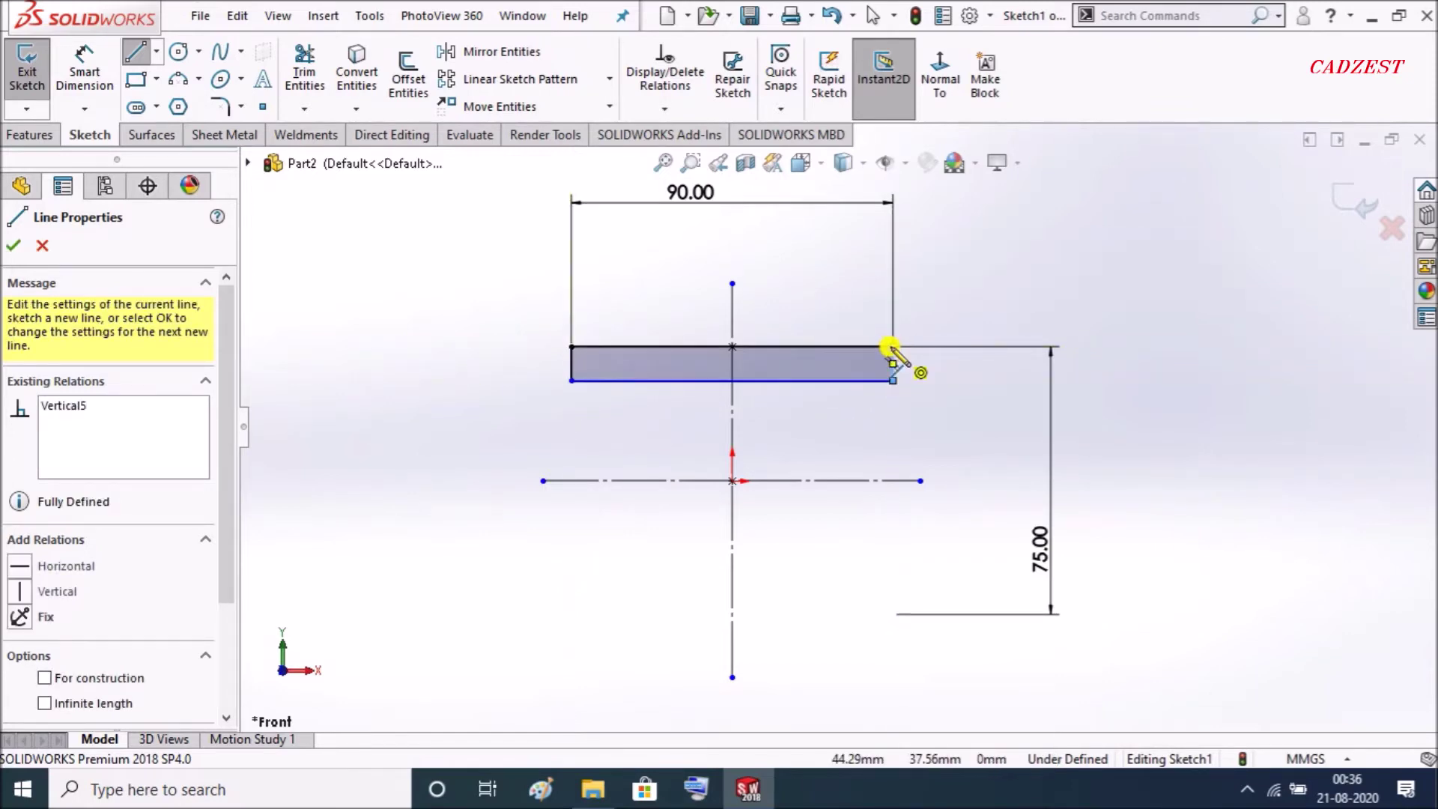
key(Escape)
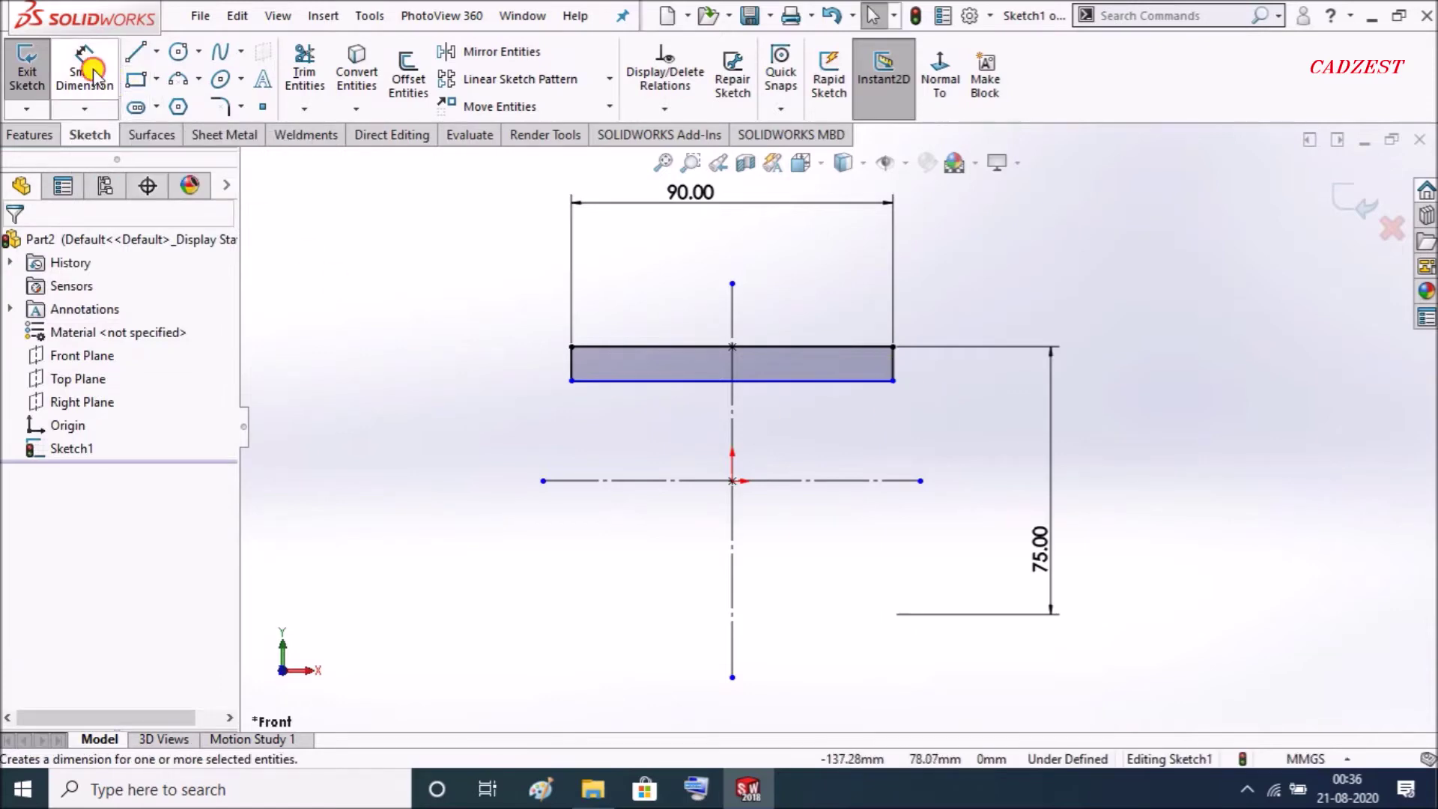
- Dimension the rectangle's bottom edge as a 55 mm diameter about the centreline
click(85, 72)
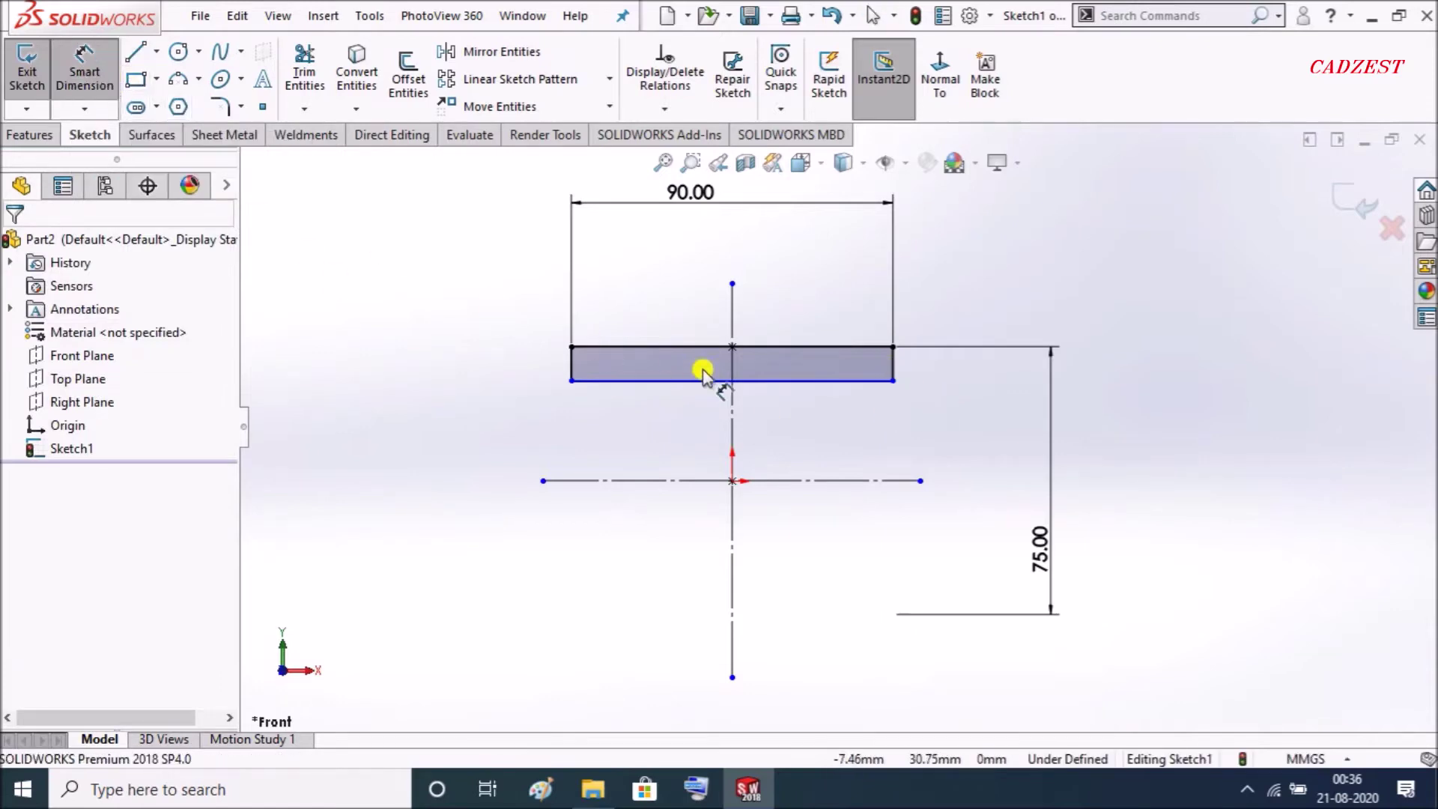
click(798, 383)
click(820, 480)
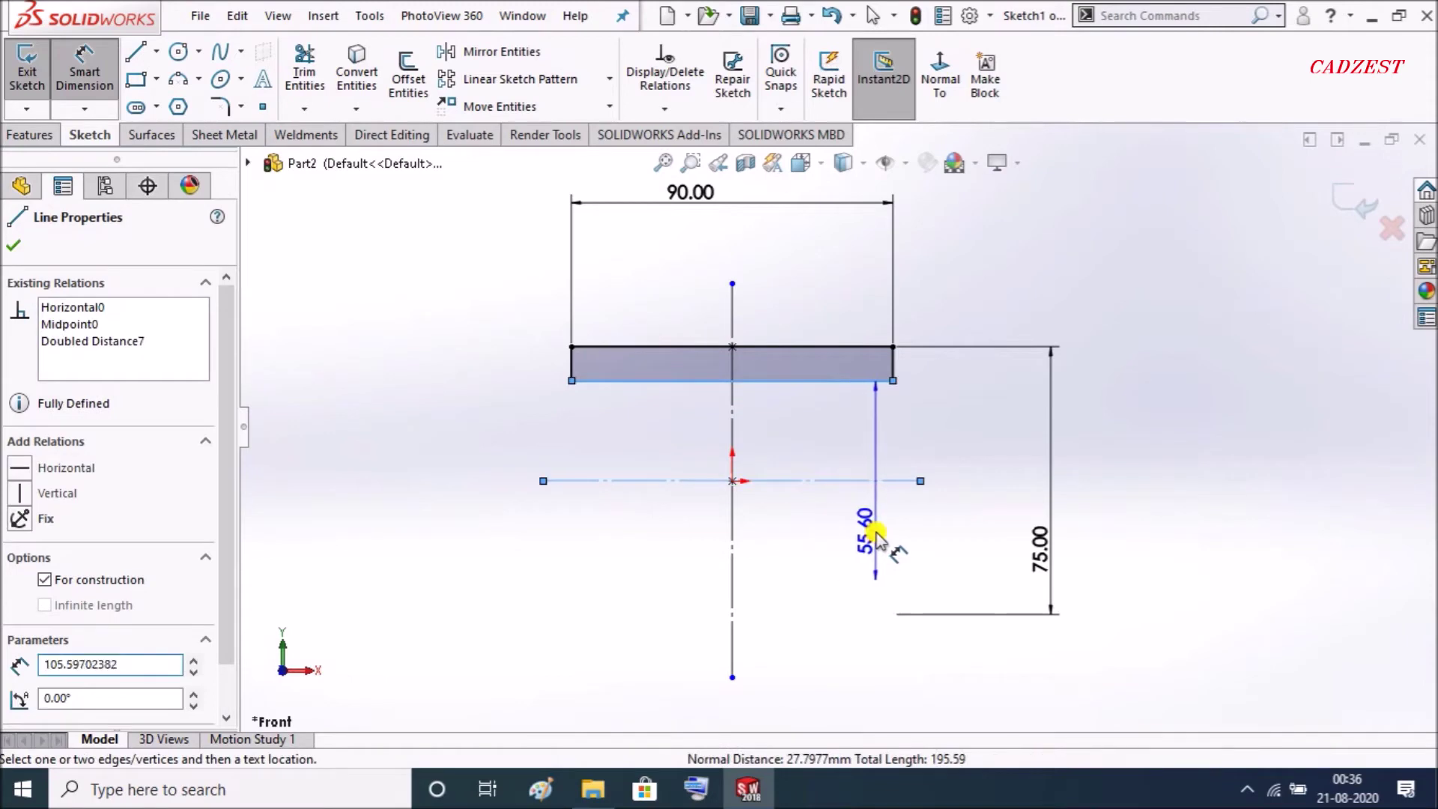
click(875, 533)
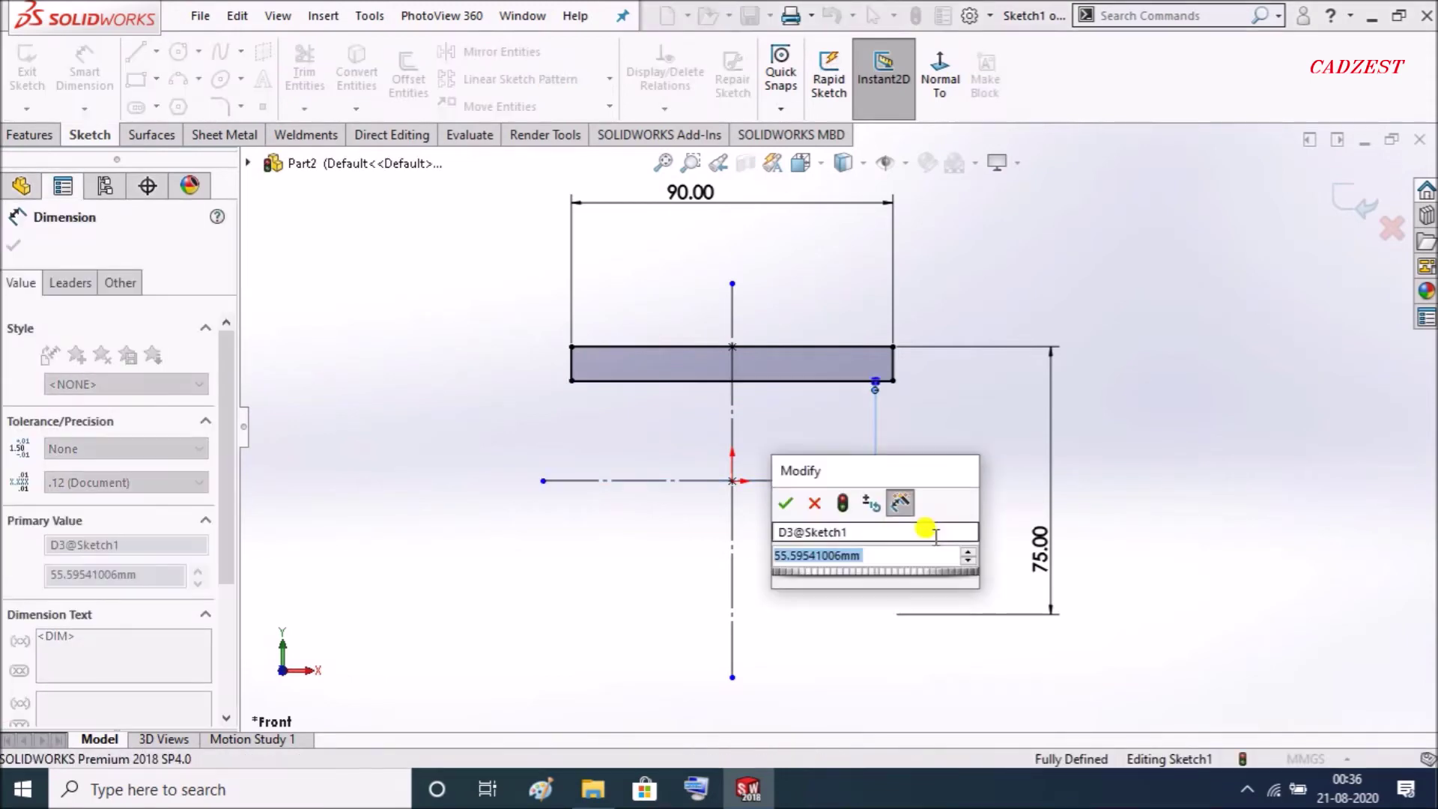
text(55)
key(Return)
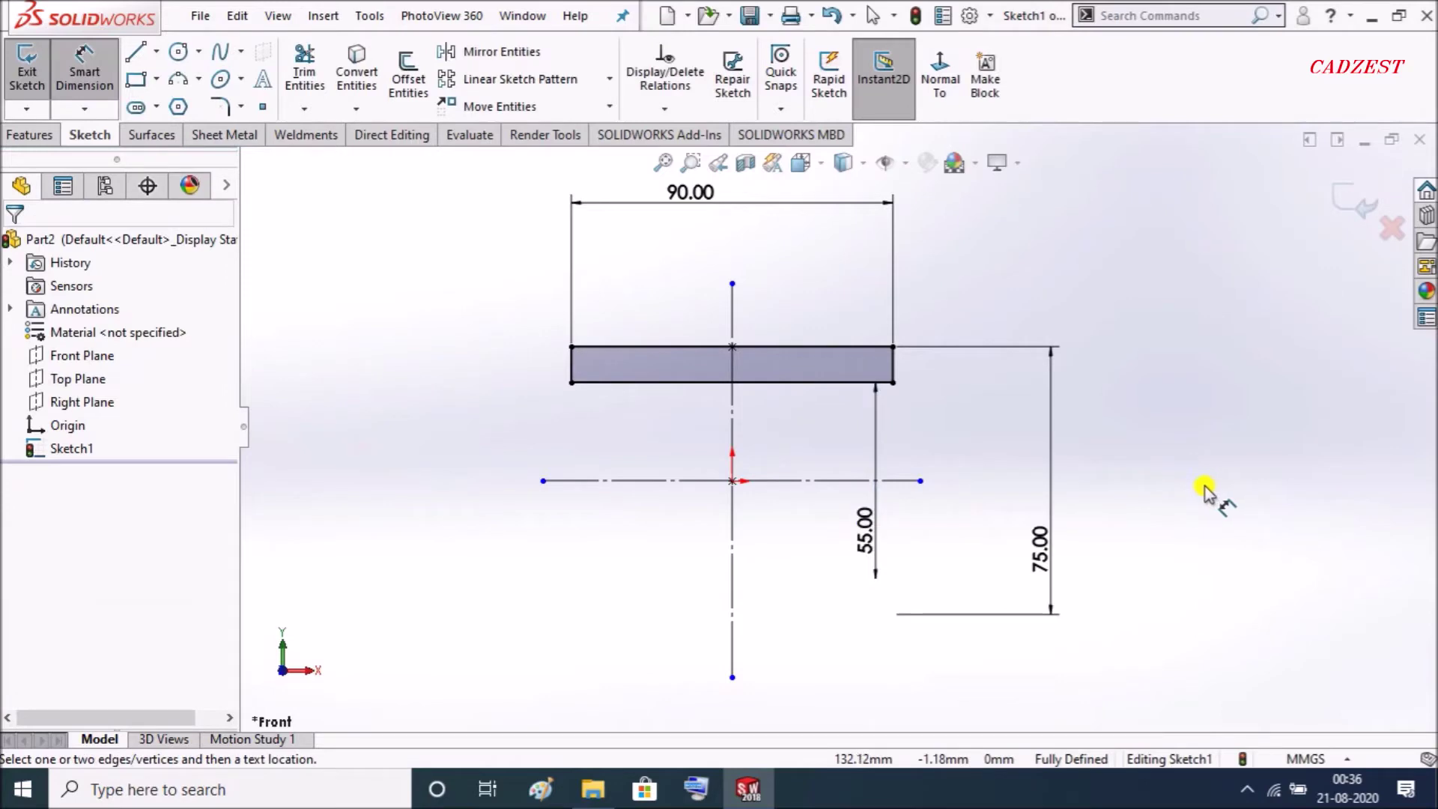
scroll(899, 494, up, 2)
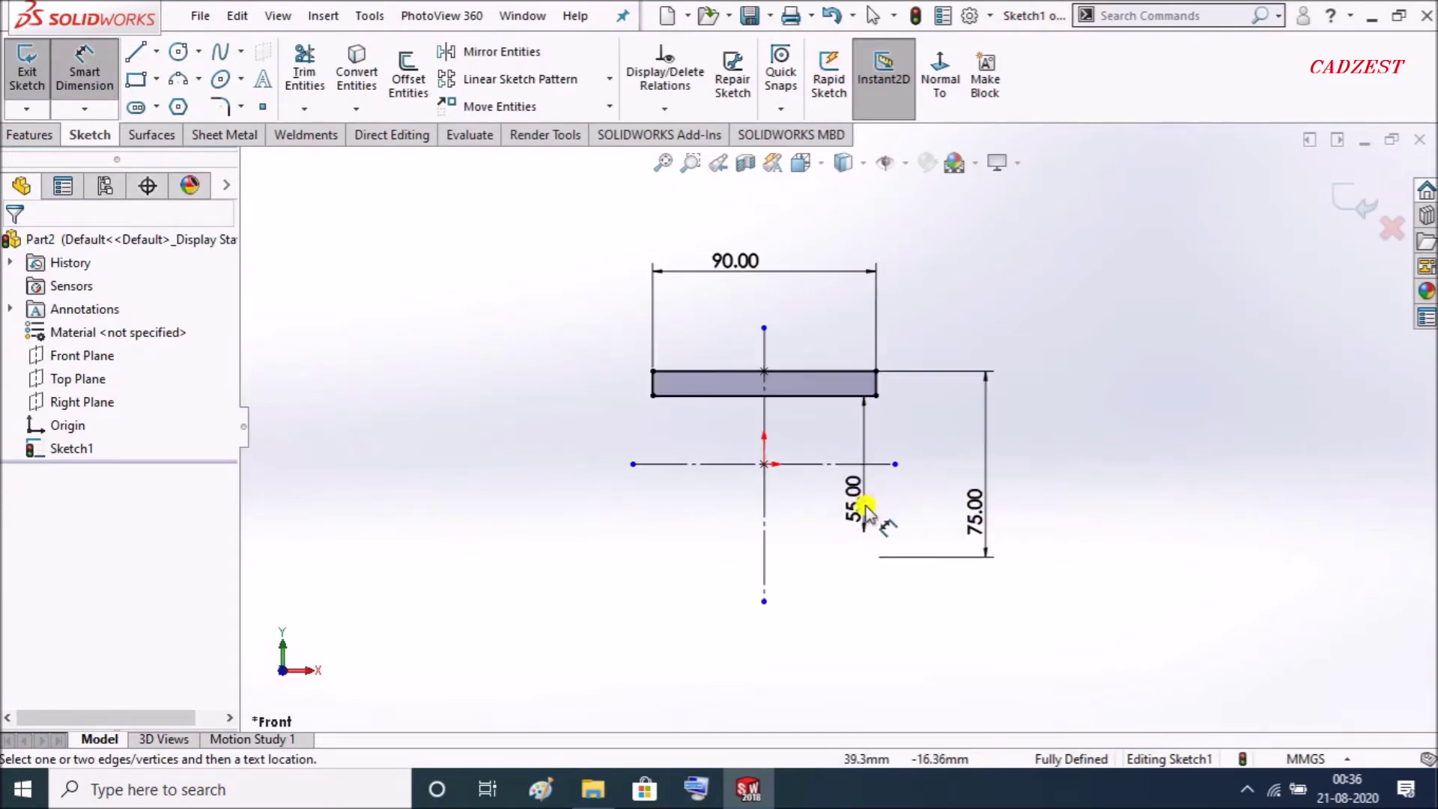
scroll(816, 300, down, 1)
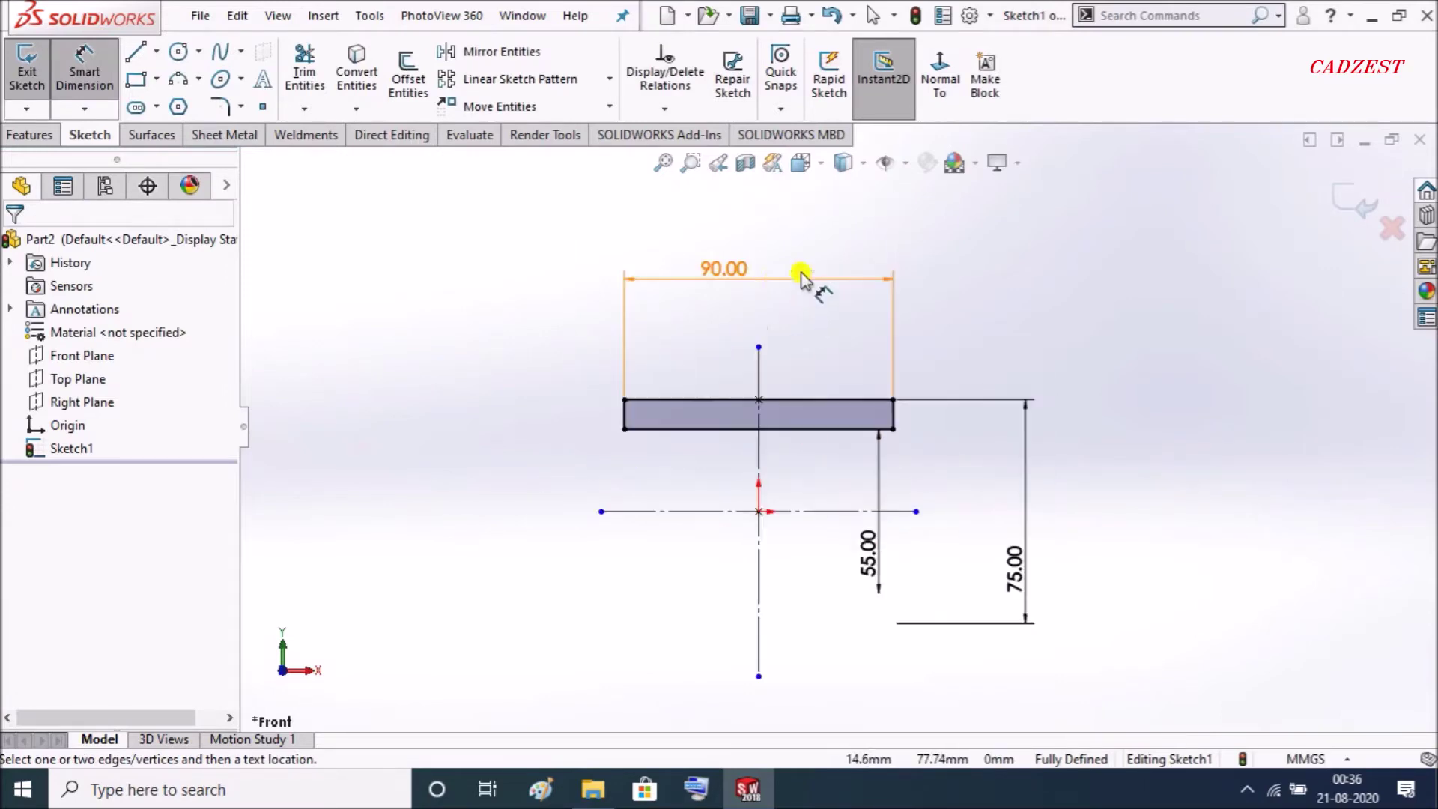
- Draw the stepped V-groove profile chain above the rectangle
click(134, 54)
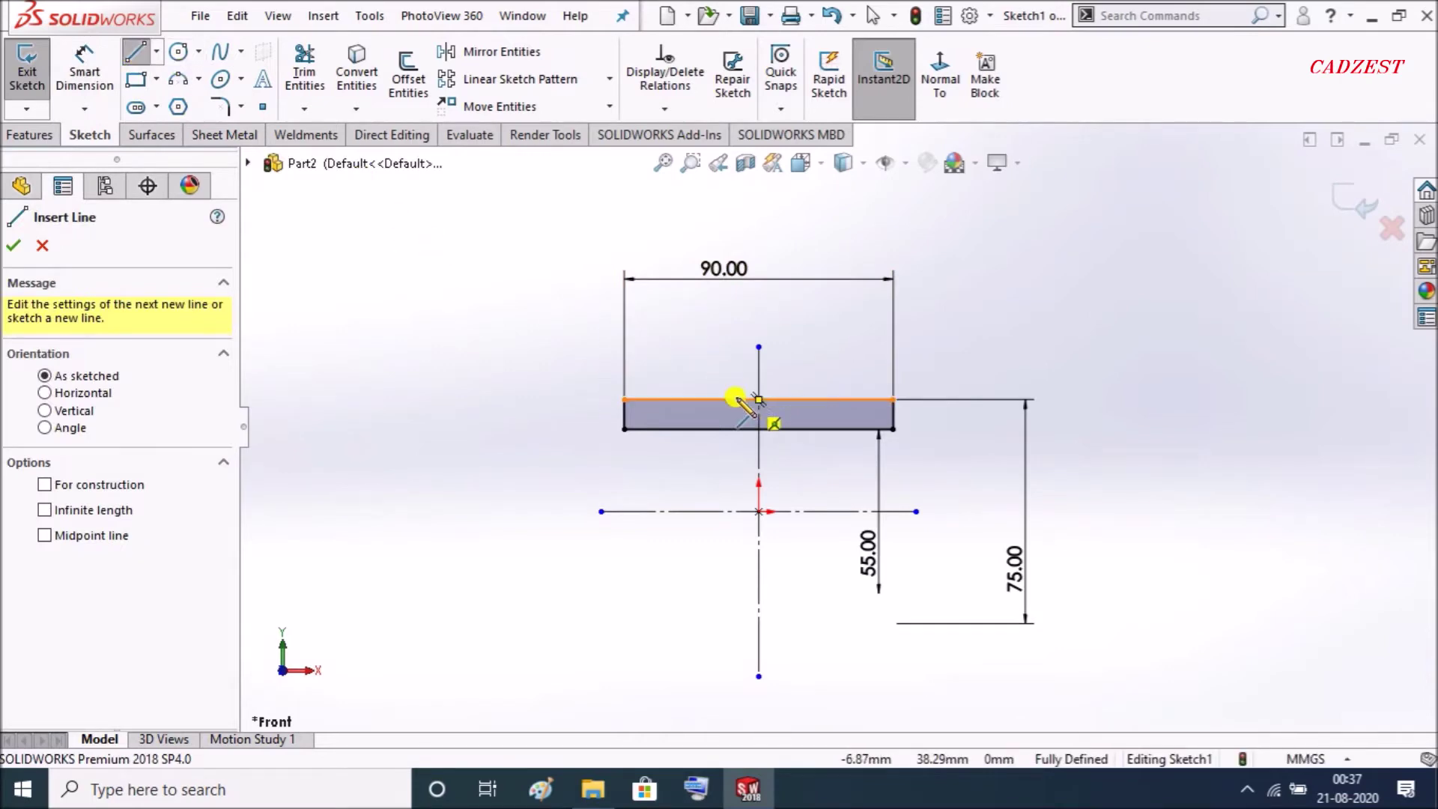
click(734, 399)
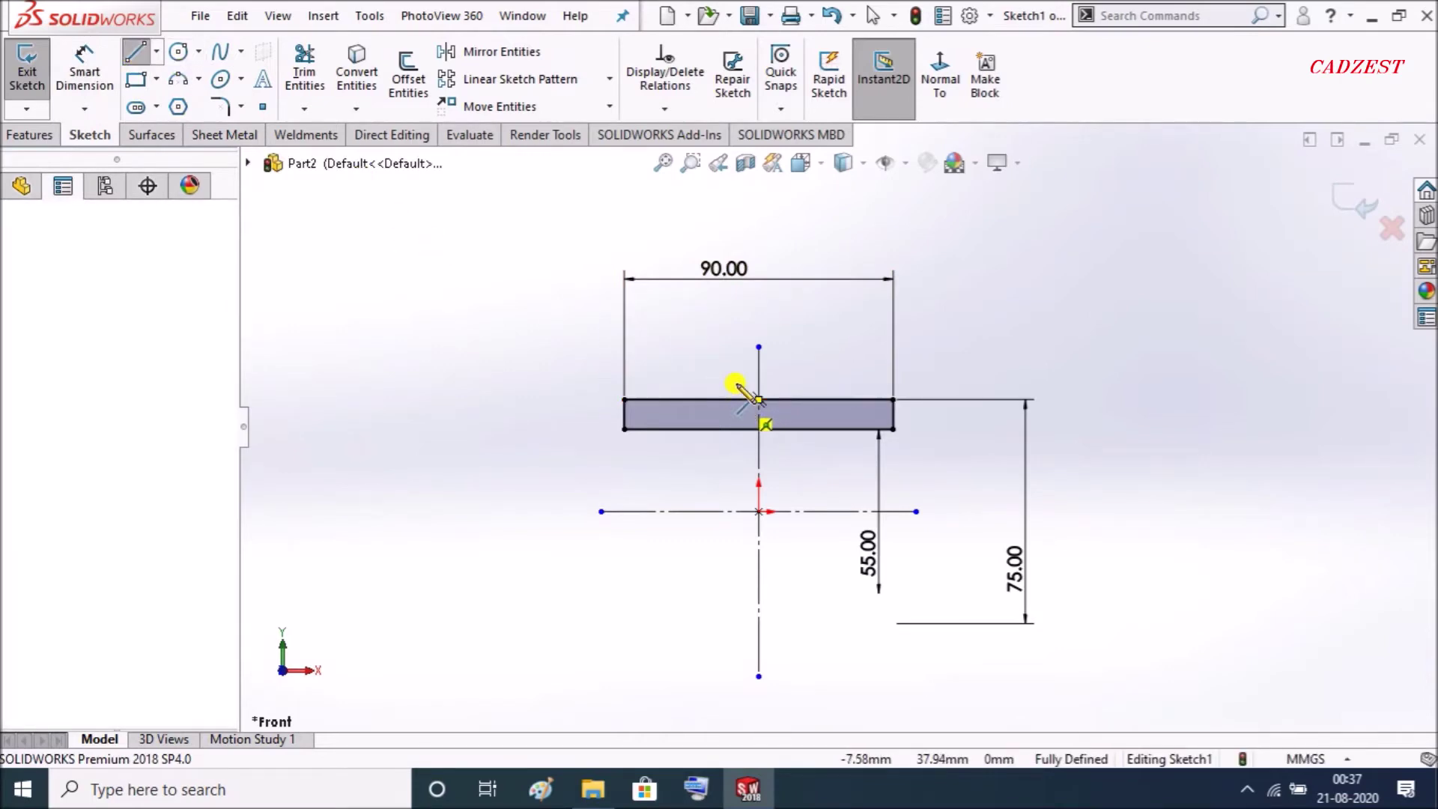
click(735, 335)
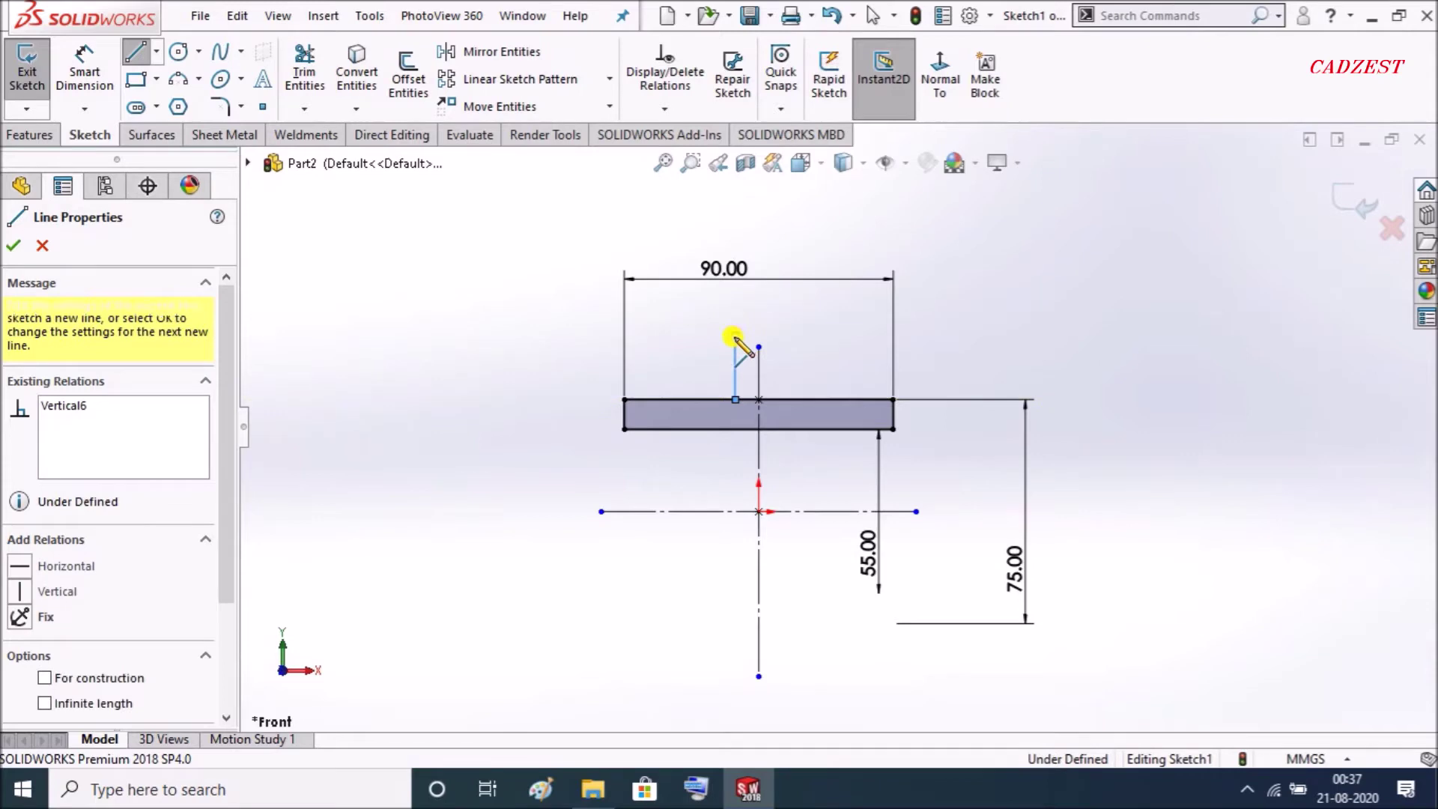
click(636, 335)
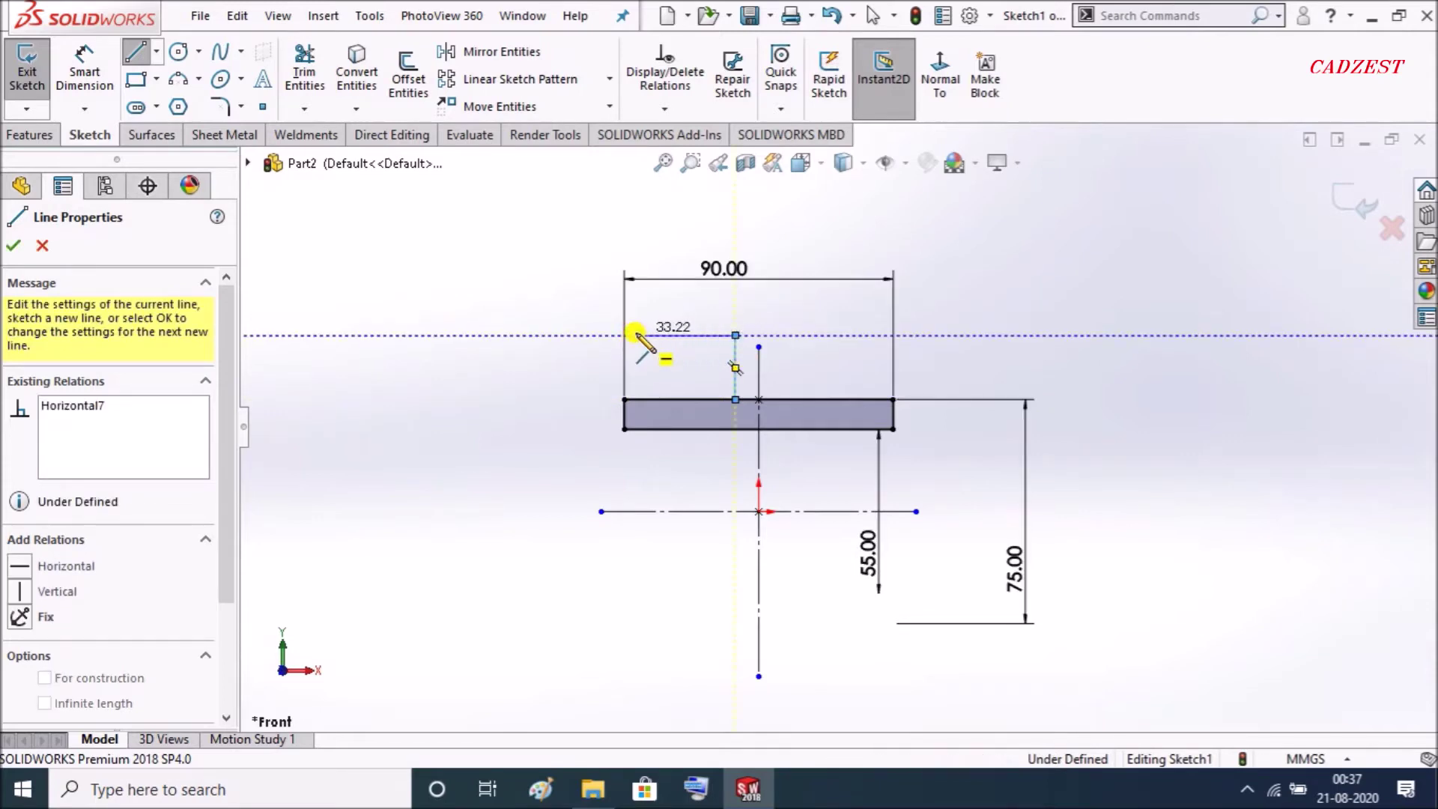
click(601, 236)
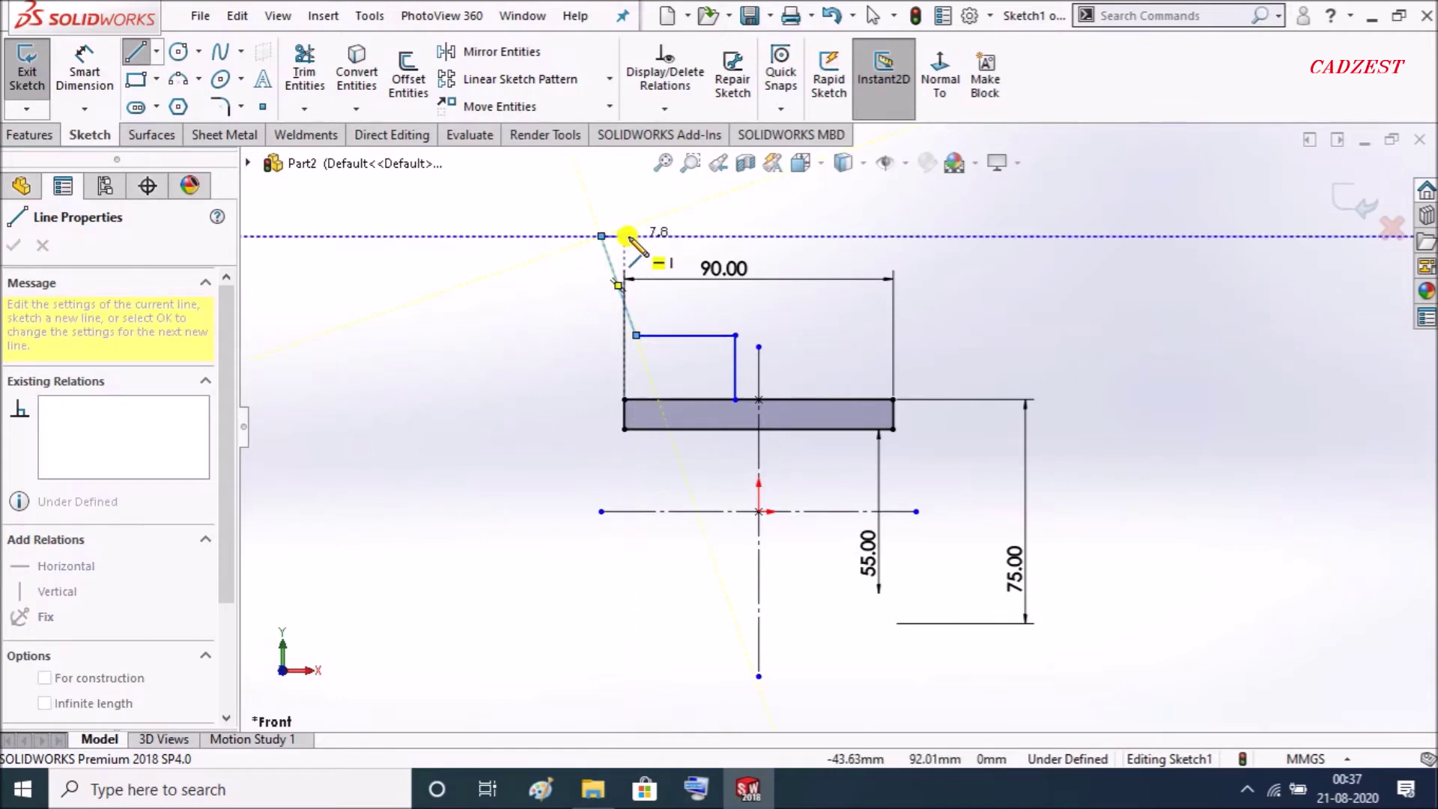
click(626, 236)
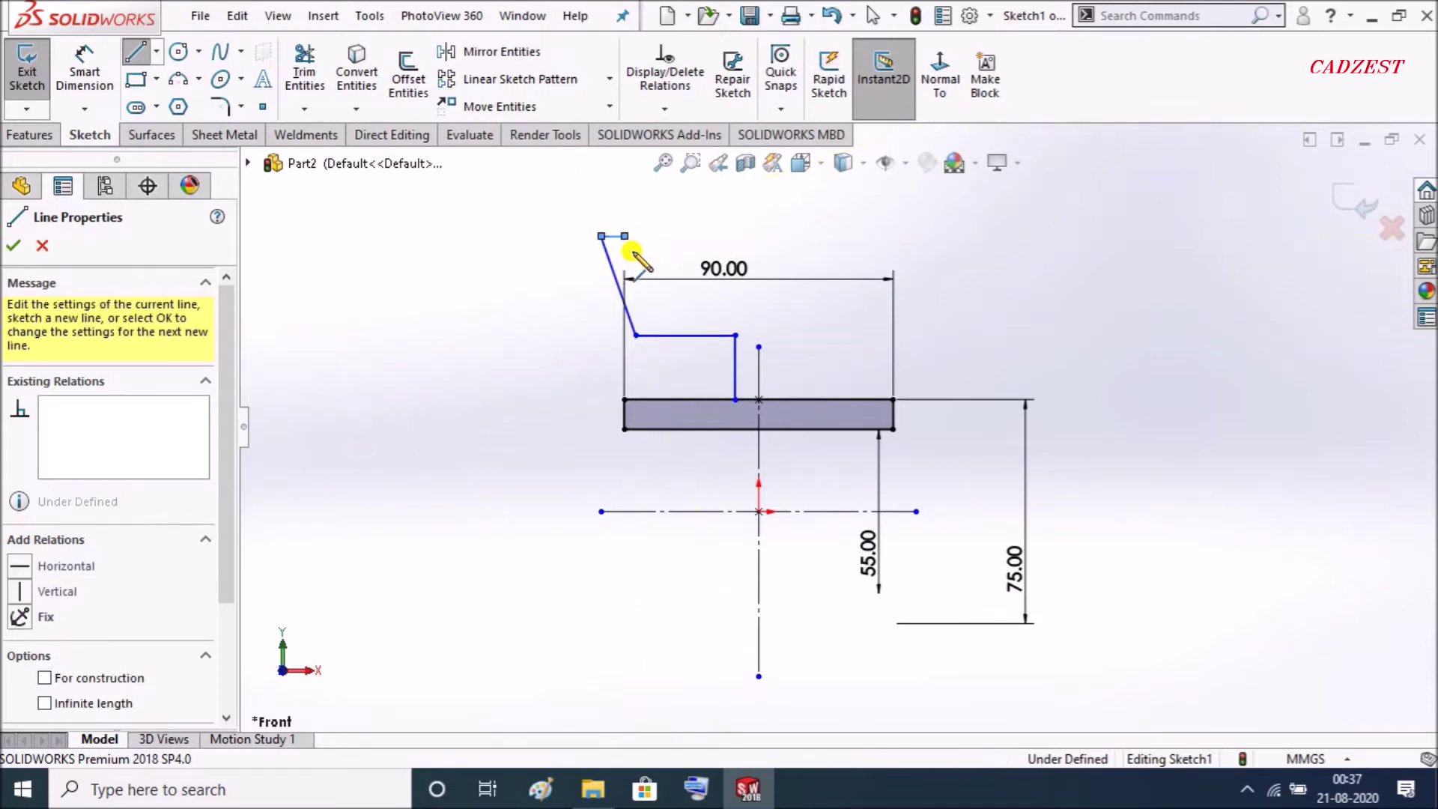
click(648, 302)
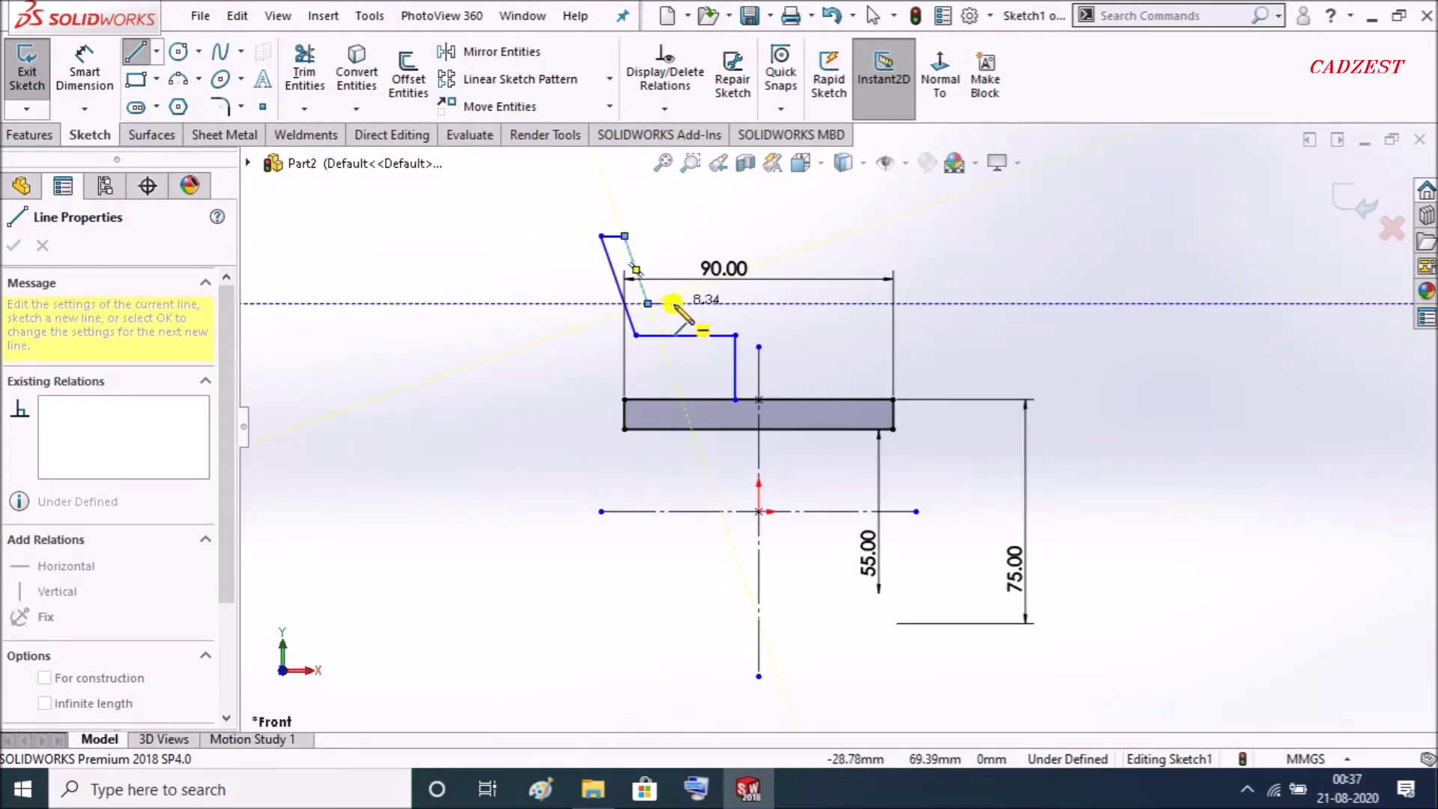
click(700, 303)
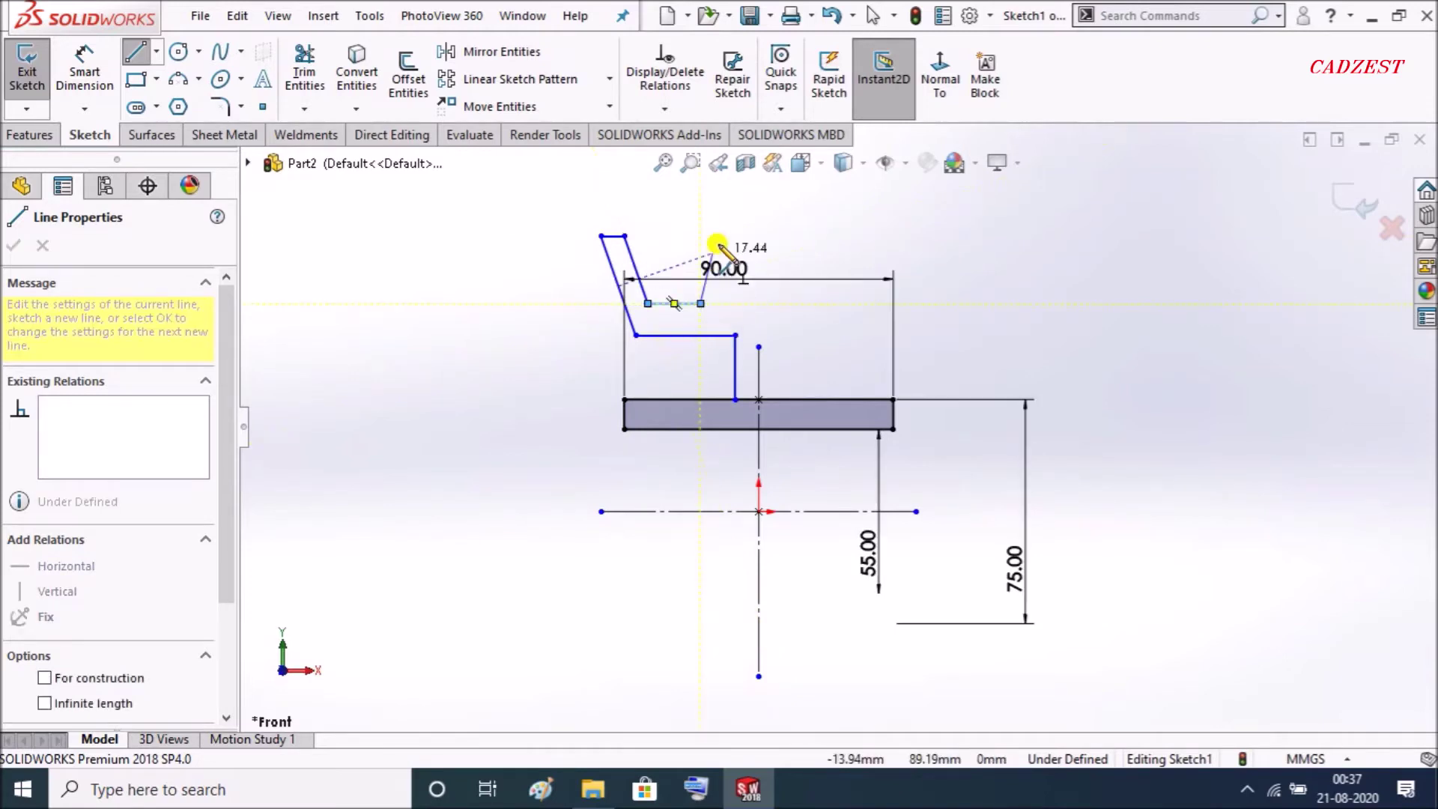
click(735, 236)
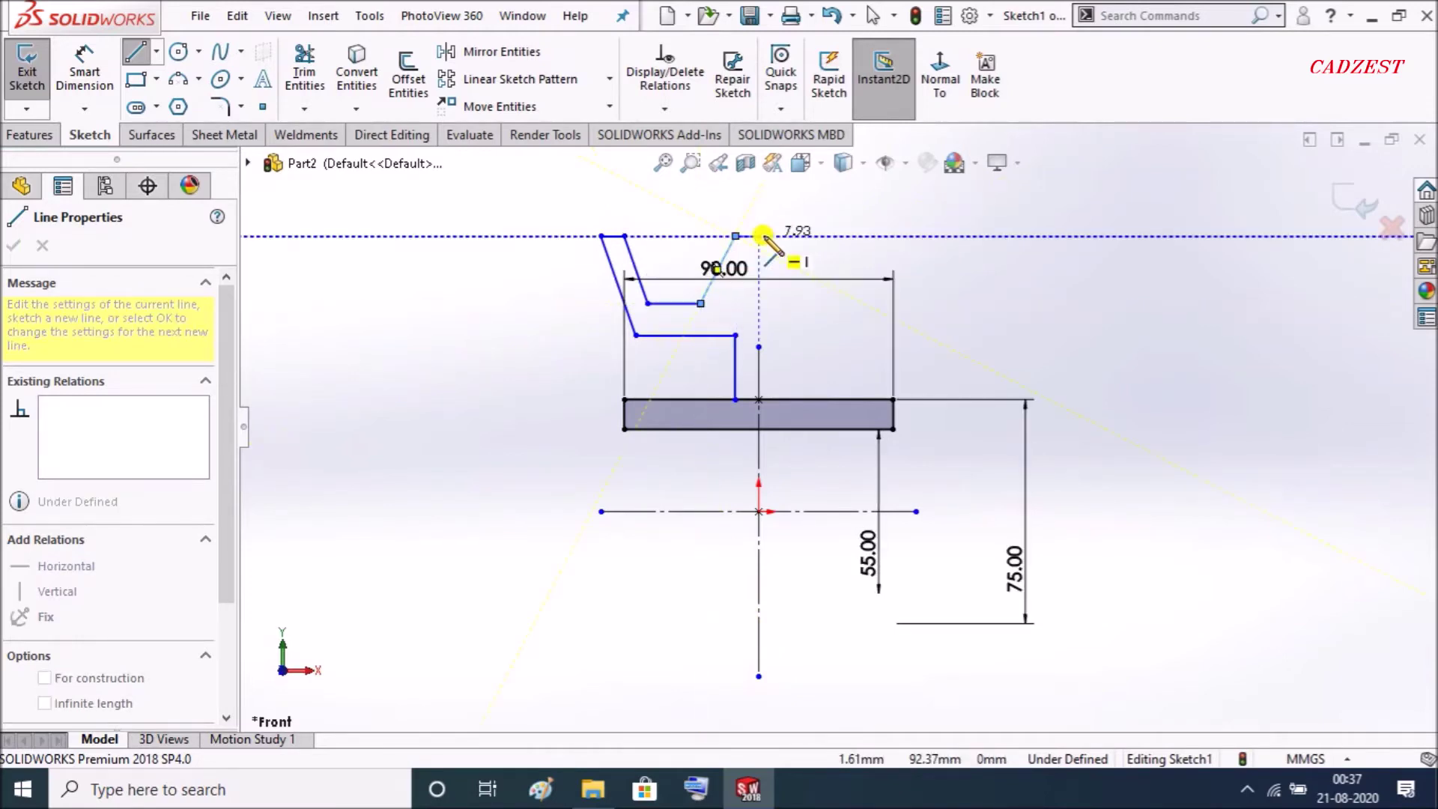
click(762, 236)
key(Escape)
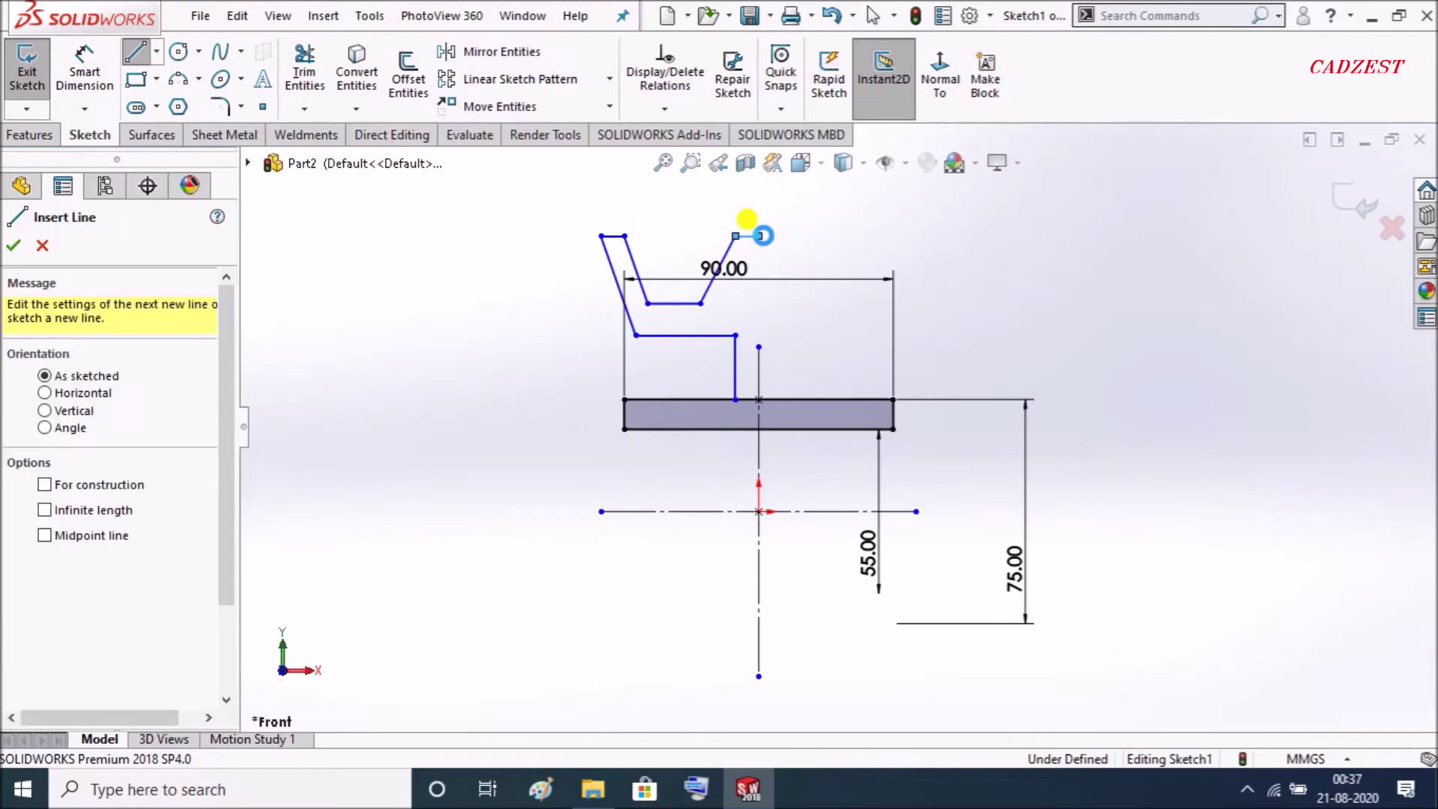
key(Escape)
- Move the 90.00 dimension below the sketch and make the profile end vertical with the centreline point
mouse_move(730, 270)
mouse_down()
mouse_move(796, 644)
mouse_move(824, 715)
mouse_up()
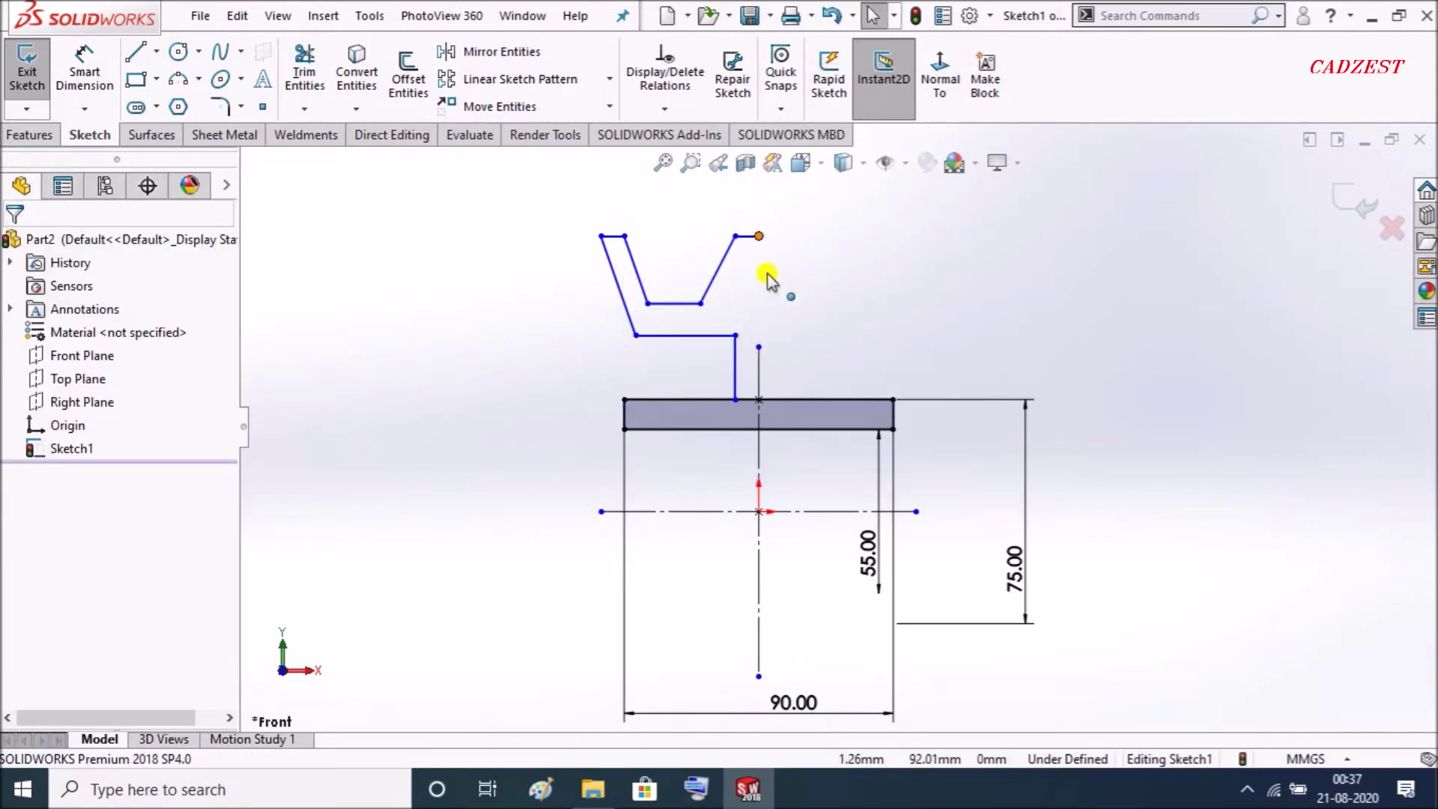
click(760, 237)
ctrl+click(759, 347)
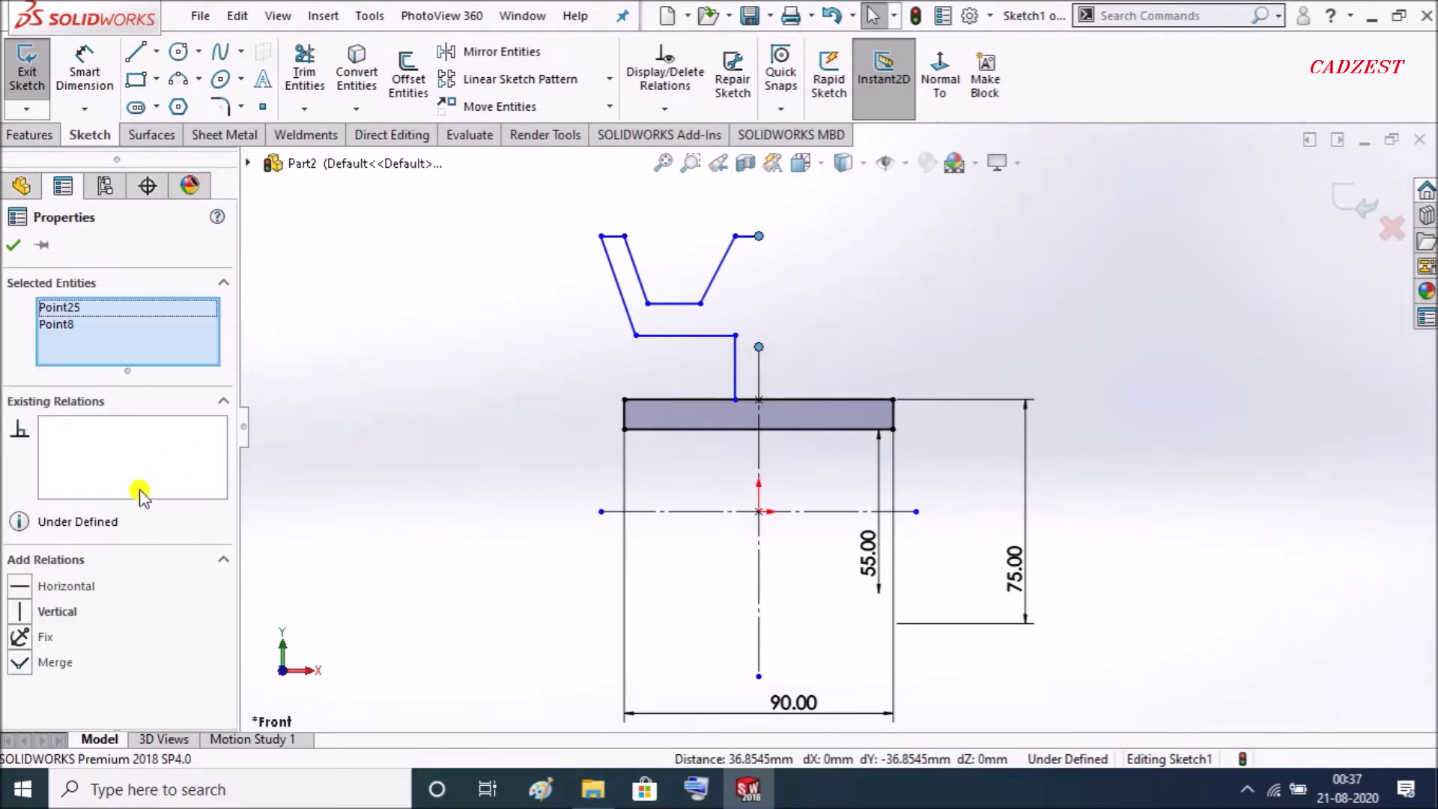
click(25, 612)
click(433, 395)
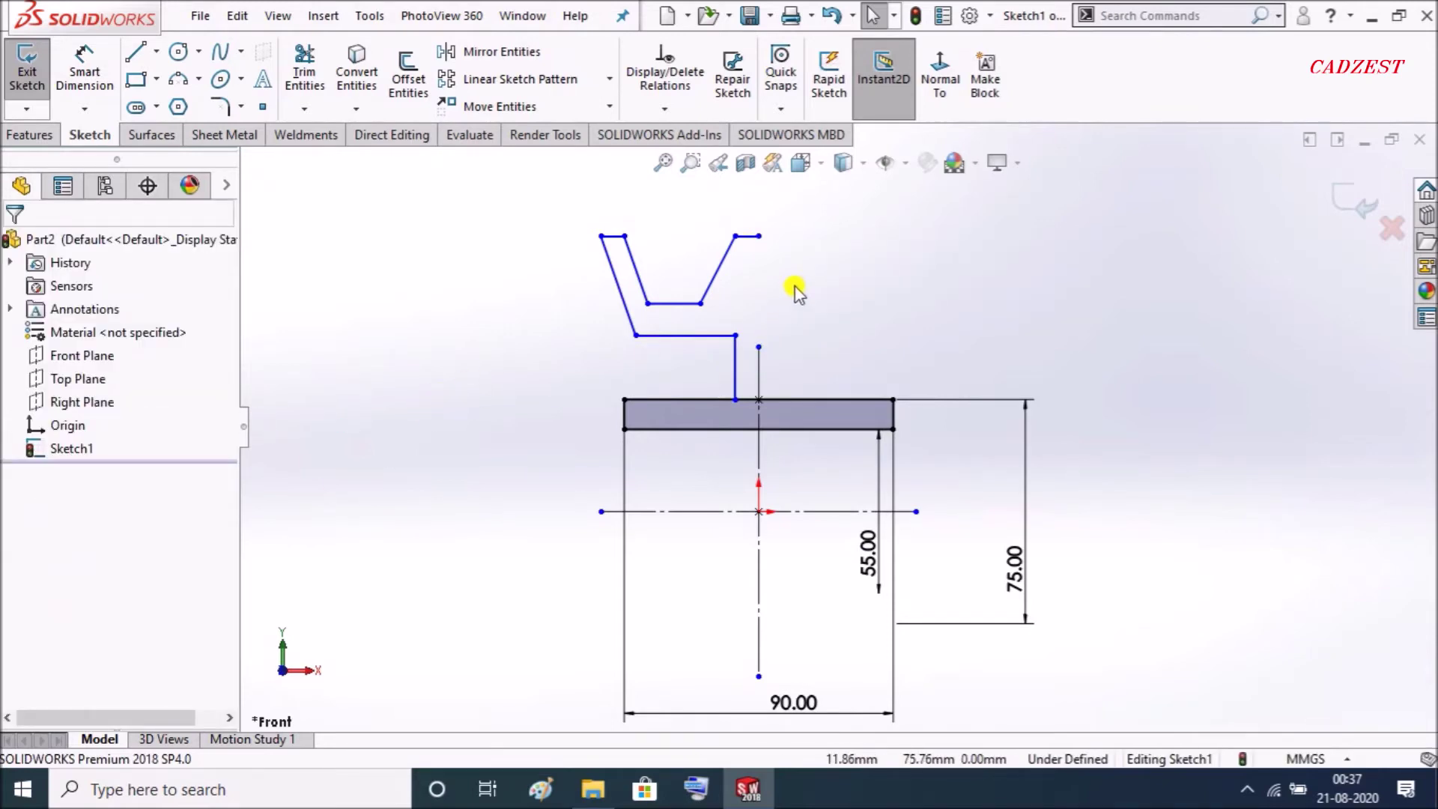
click(78, 68)
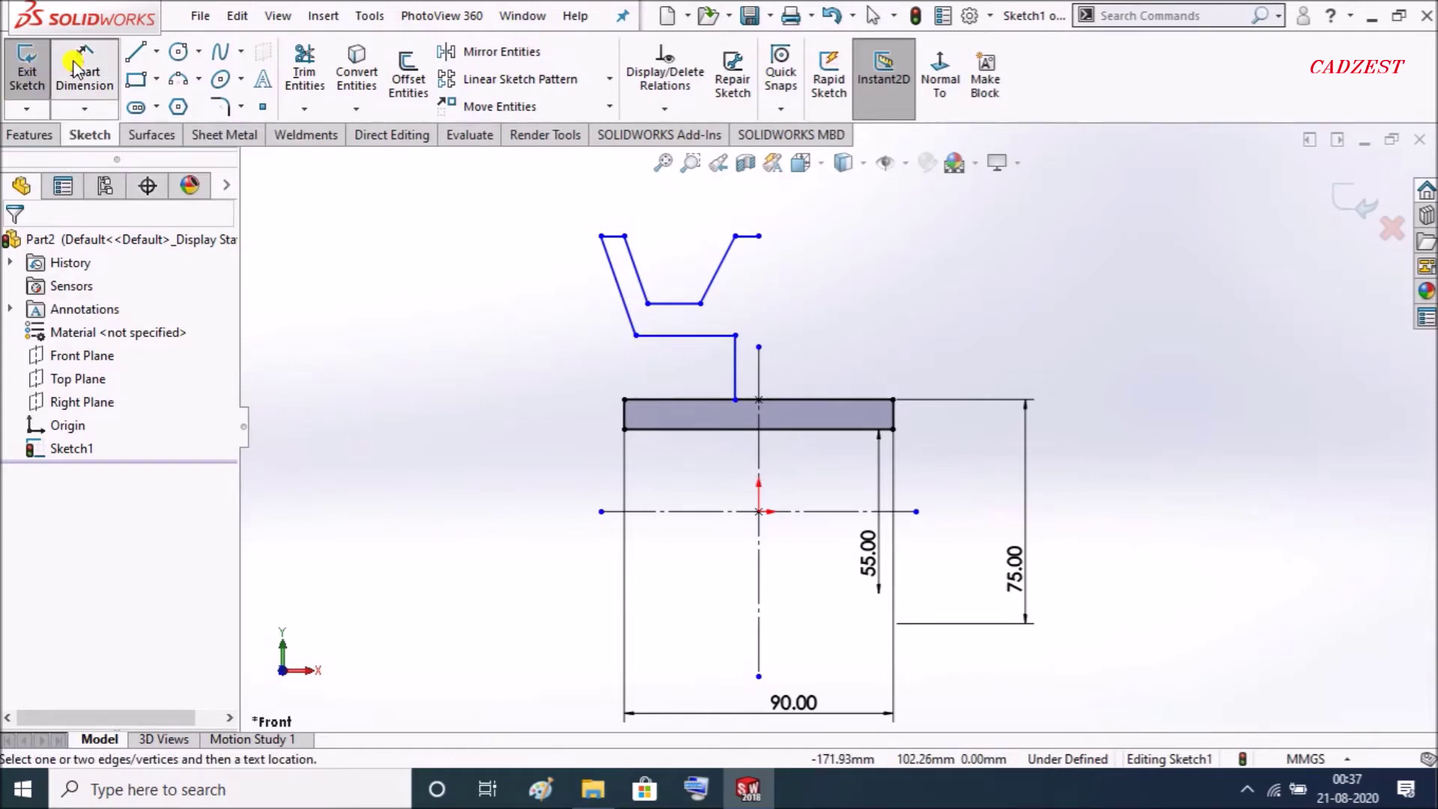
- Dimension the groove sides 40° apart and the groove wall 20° to the vertical centreline
click(639, 271)
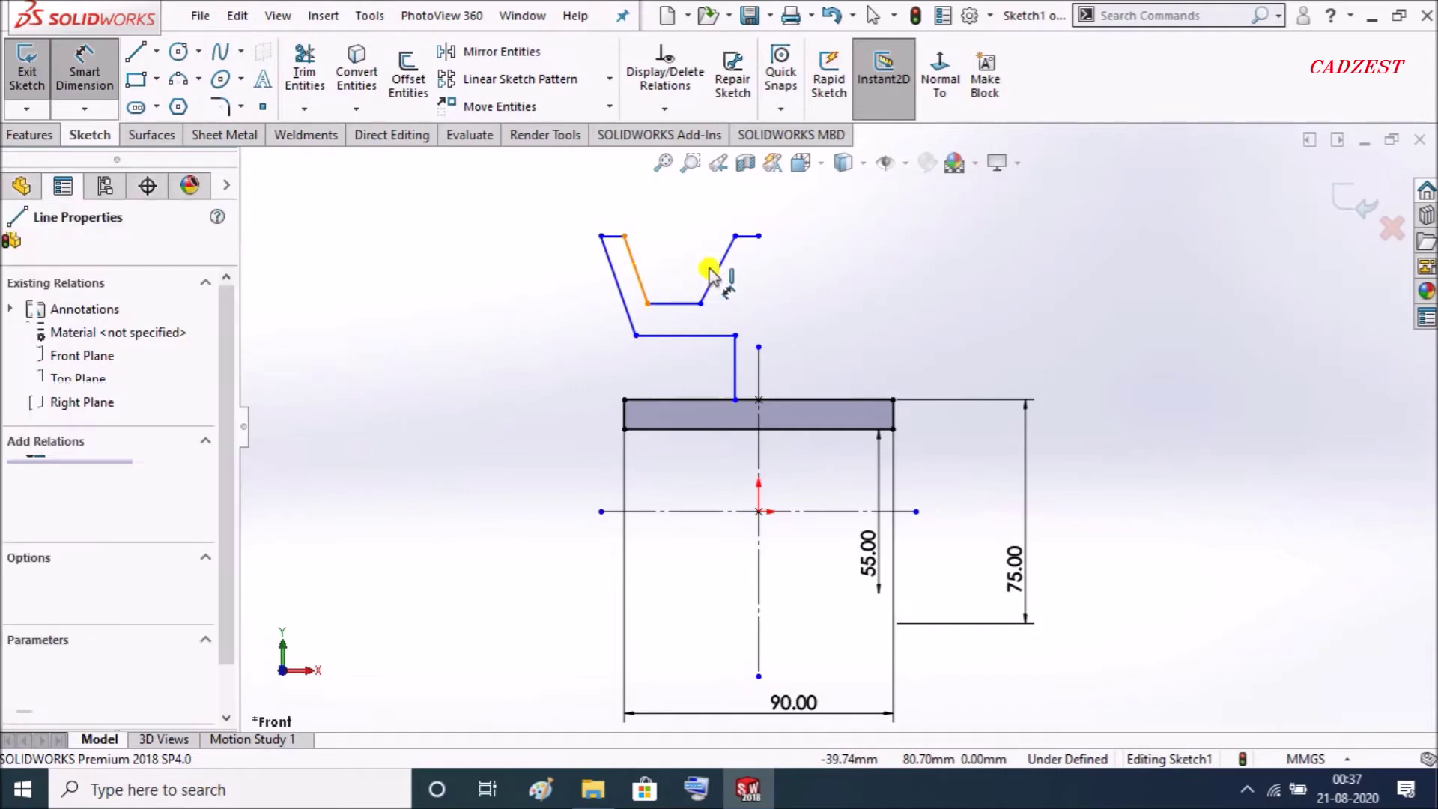
click(725, 262)
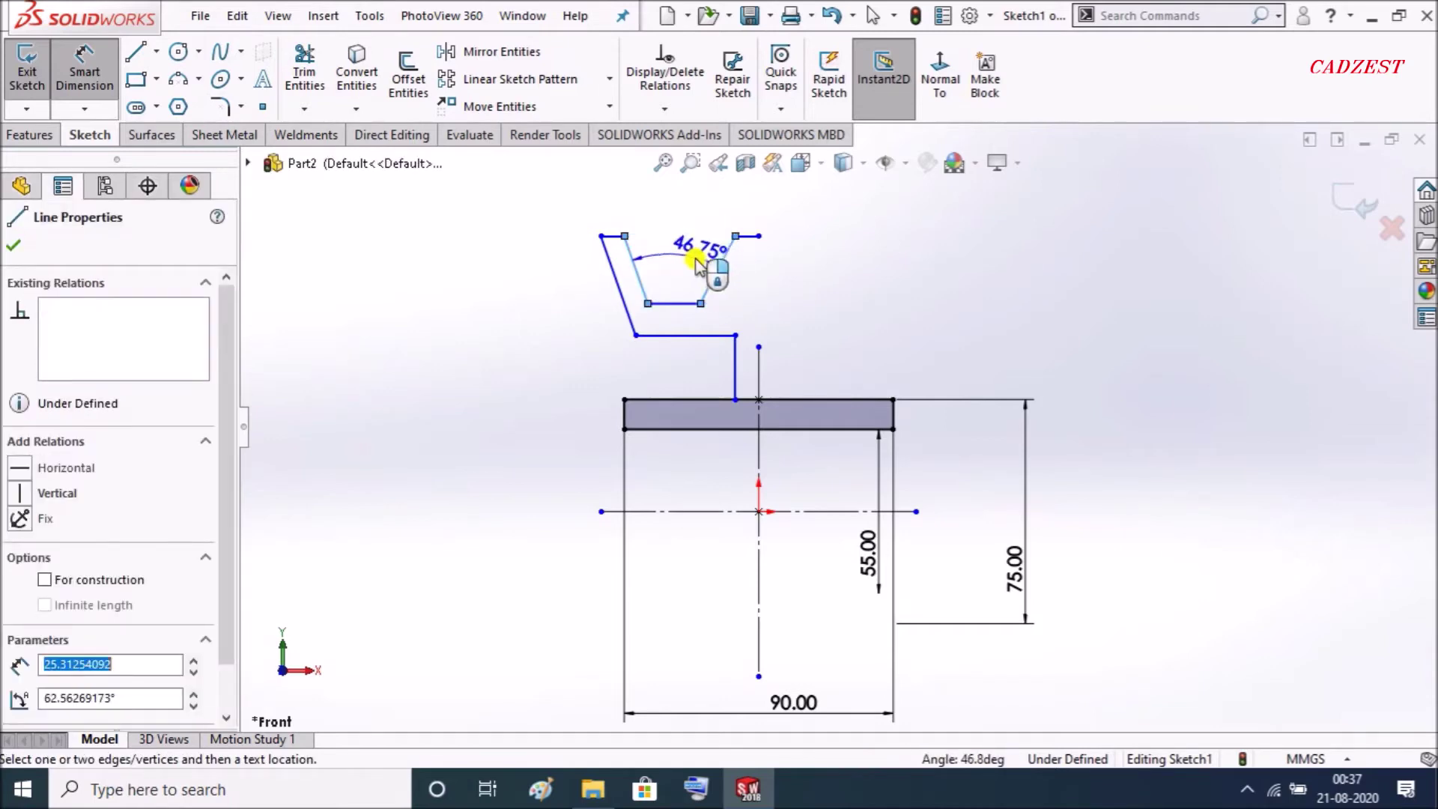
click(682, 266)
text(40)
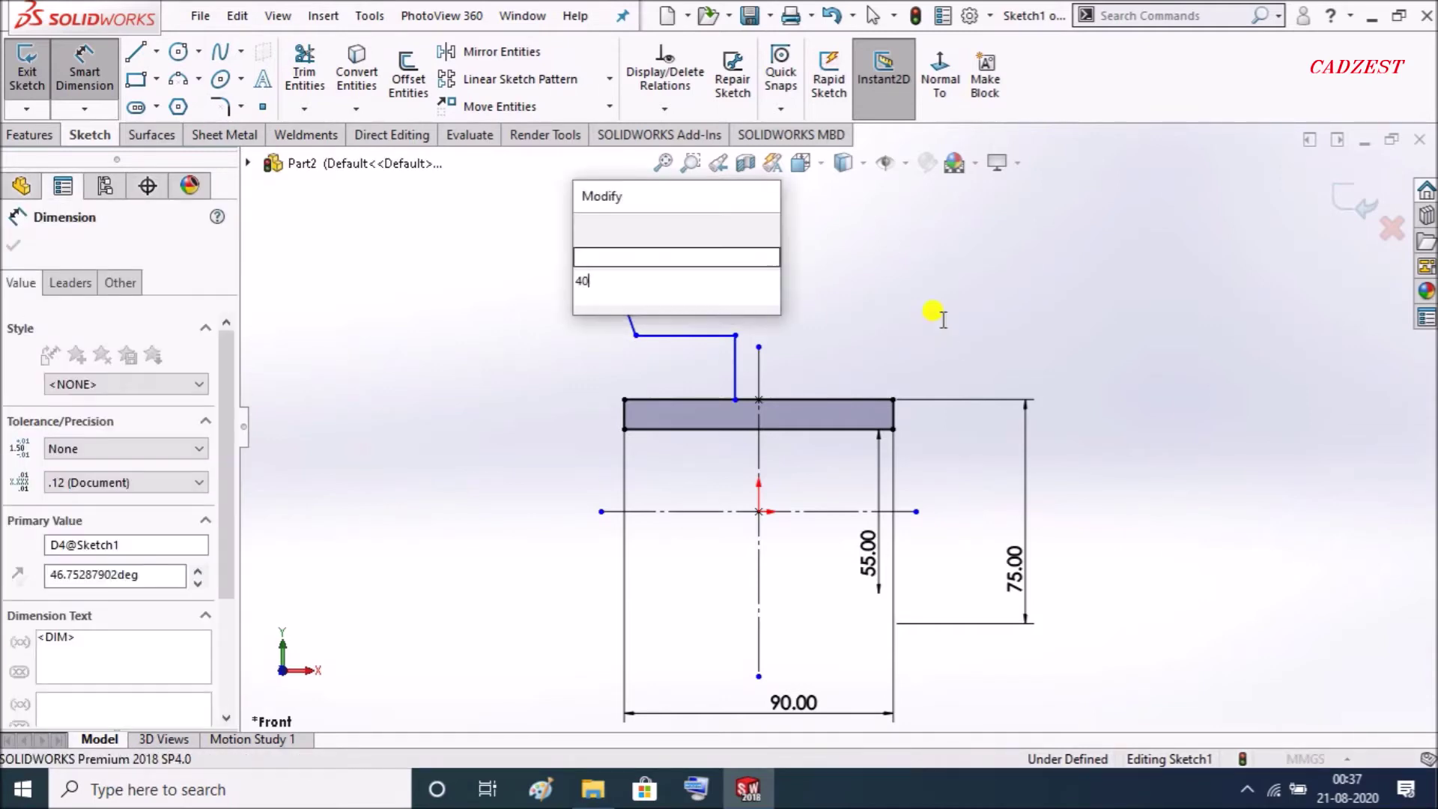
key(Return)
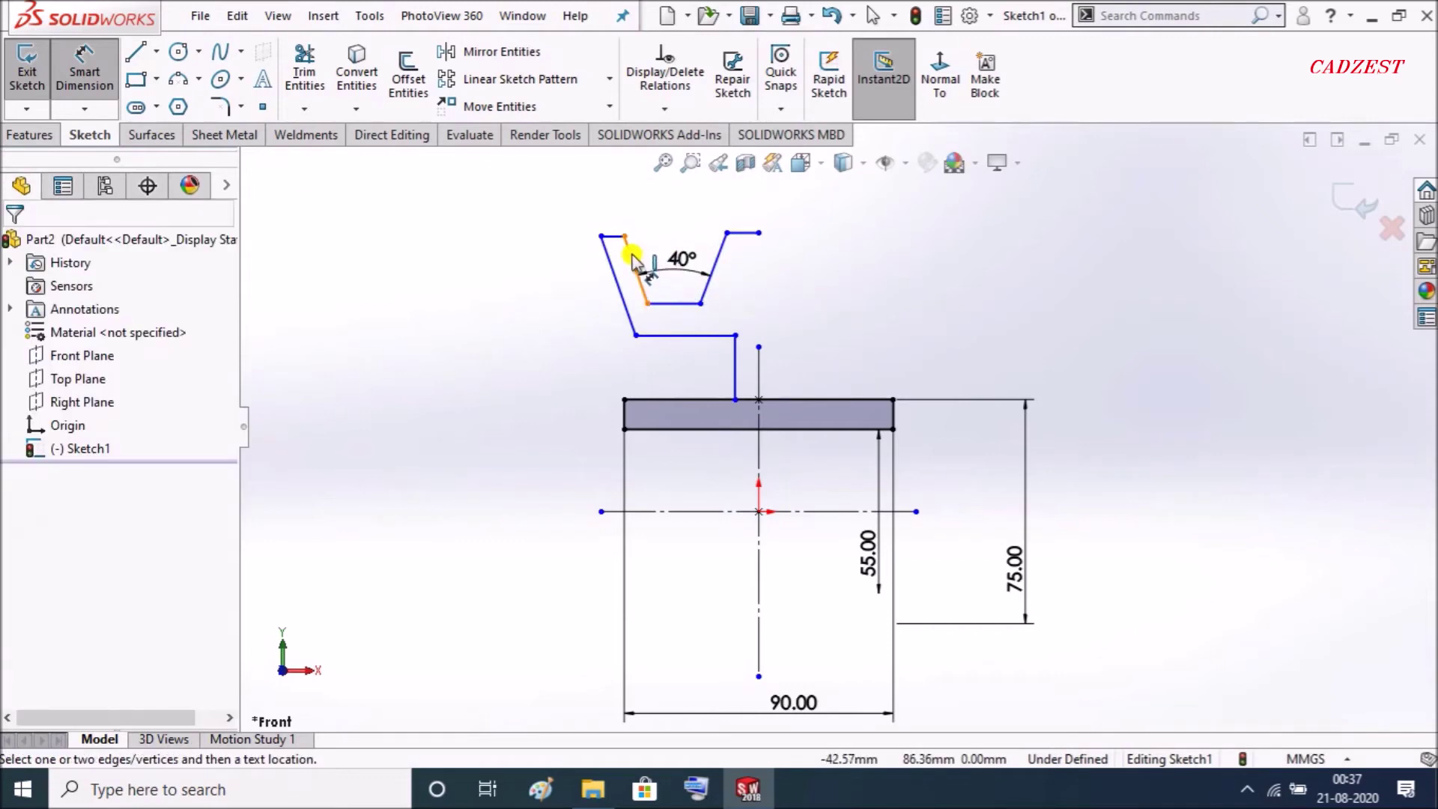
click(631, 258)
click(758, 360)
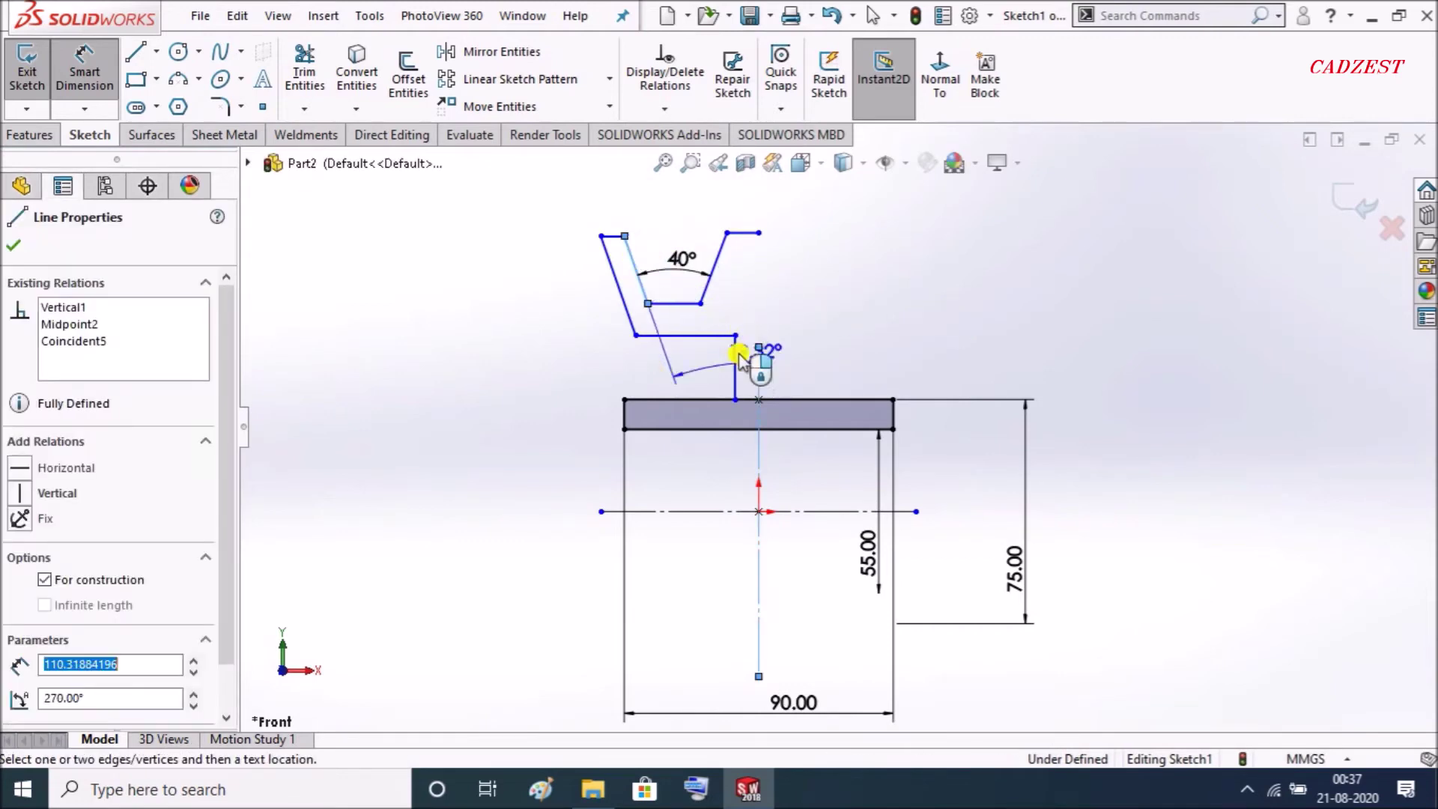
click(704, 318)
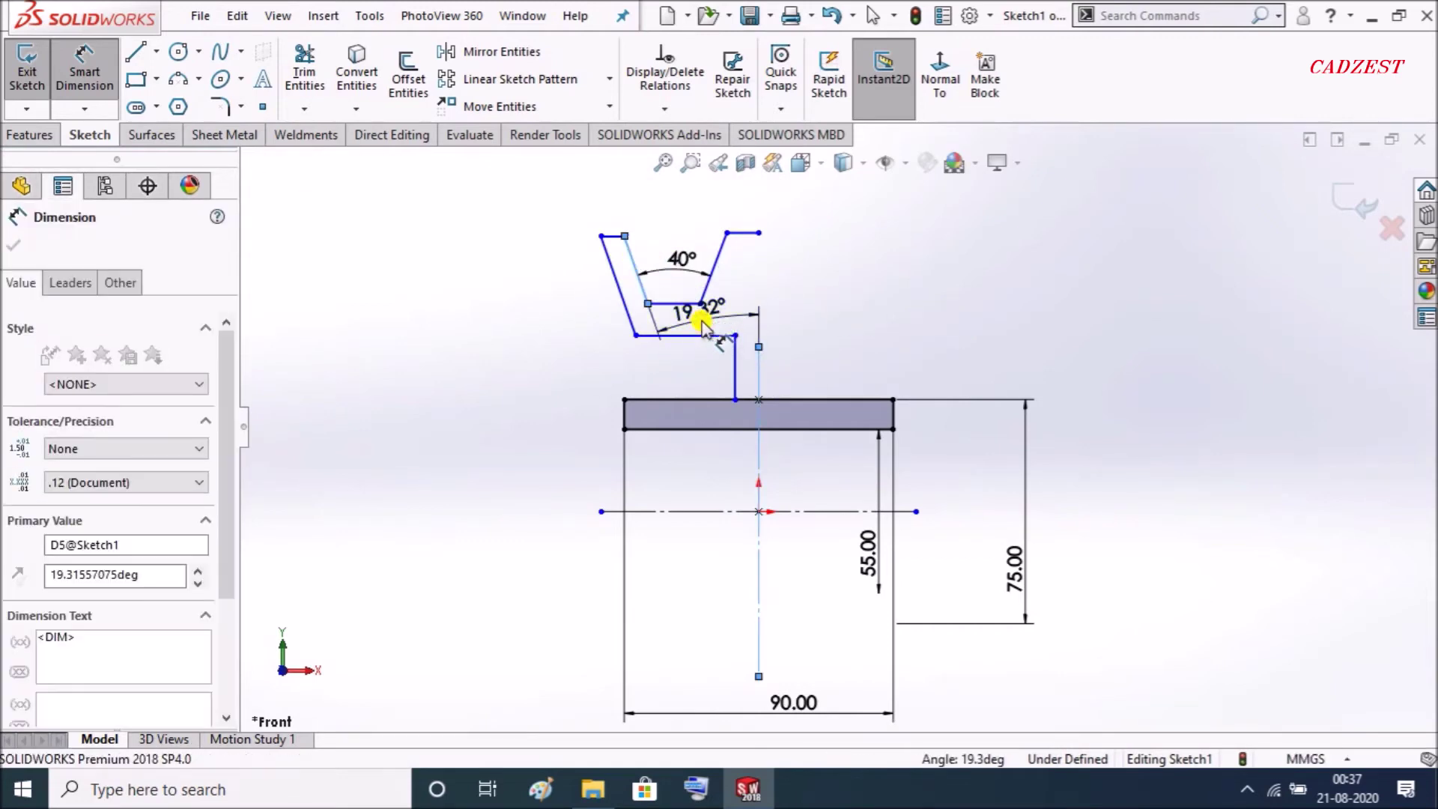
text(20)
key(Return)
click(925, 331)
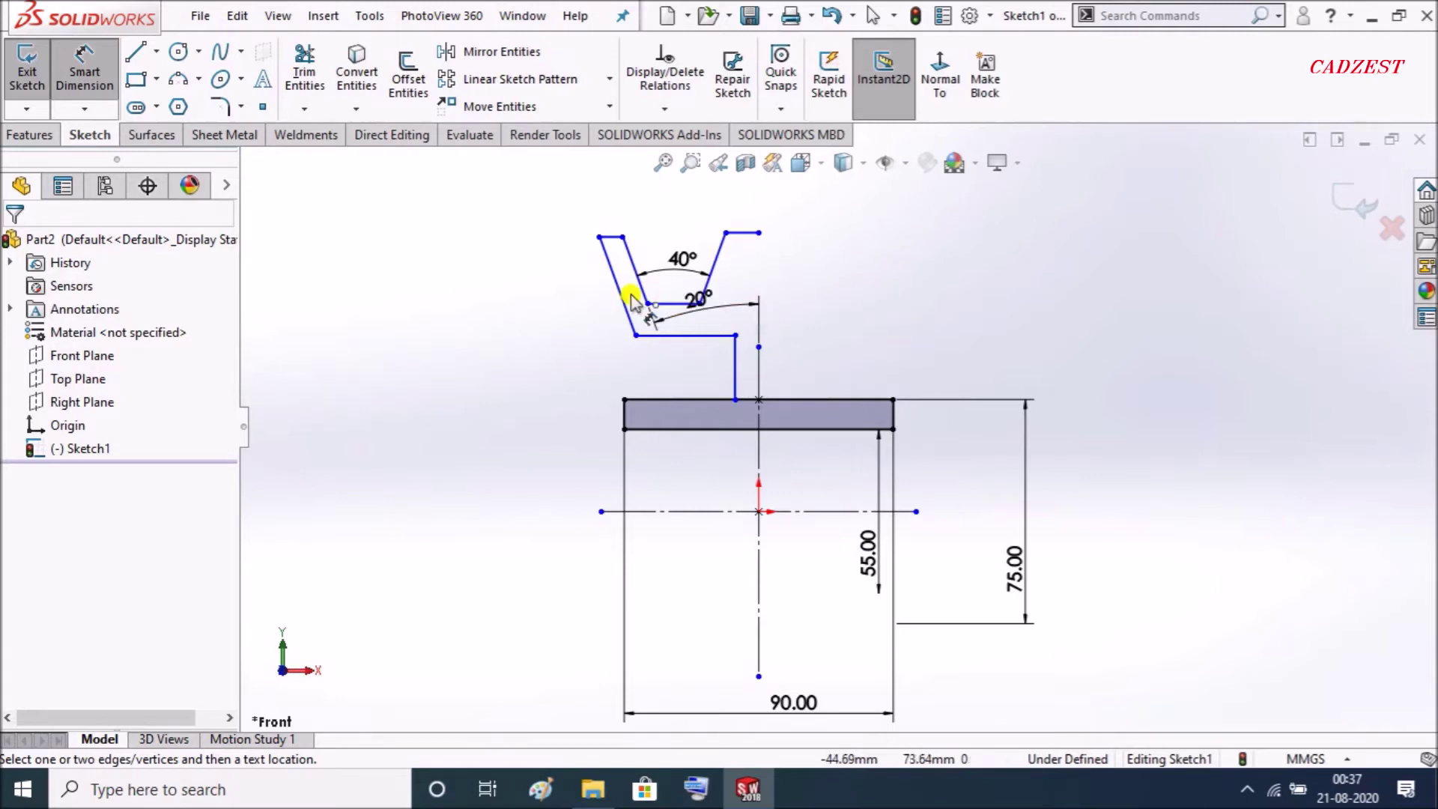
- Dimension the profile's top-left endpoint as a 280 outer diameter about the centreline
click(599, 237)
click(672, 512)
click(479, 581)
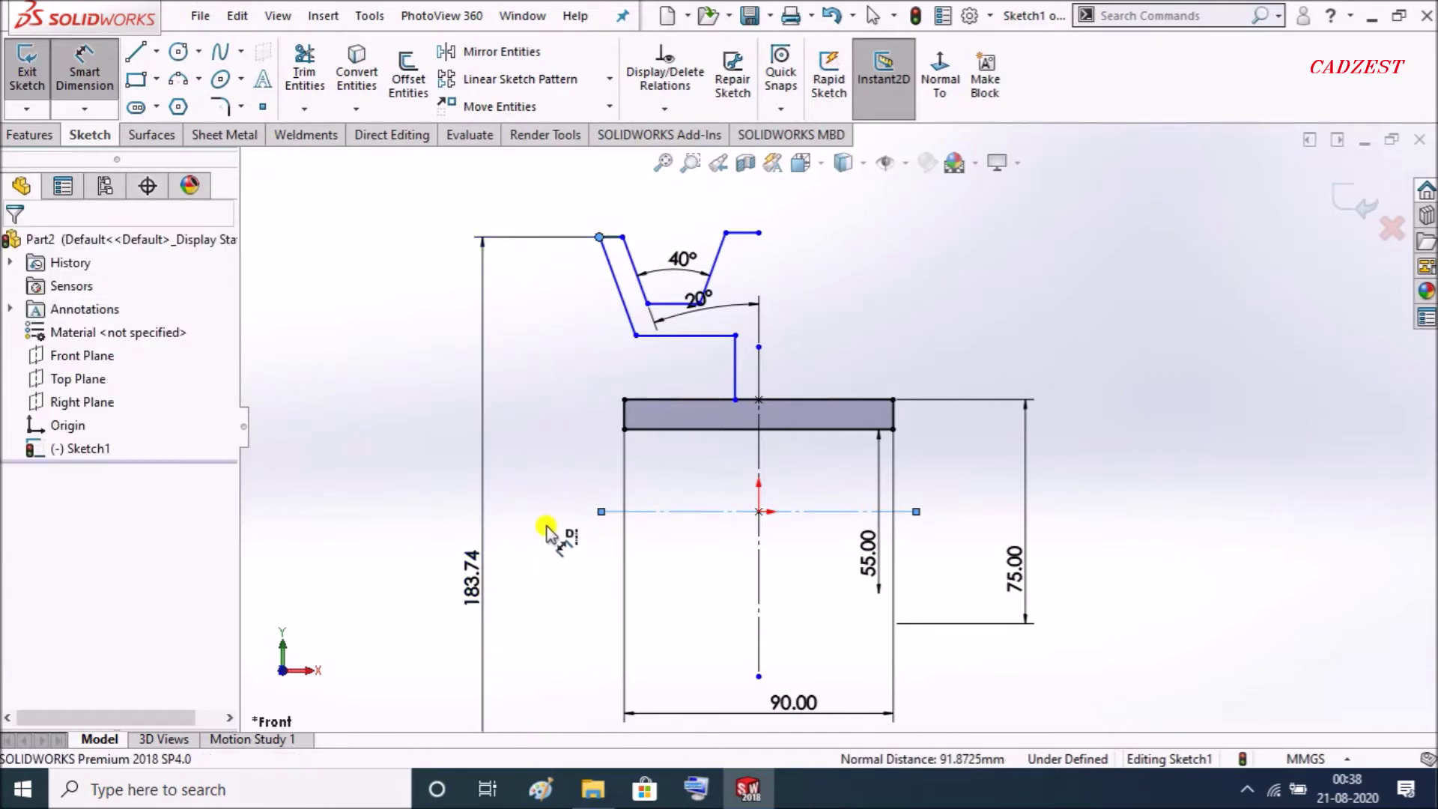
text(280)
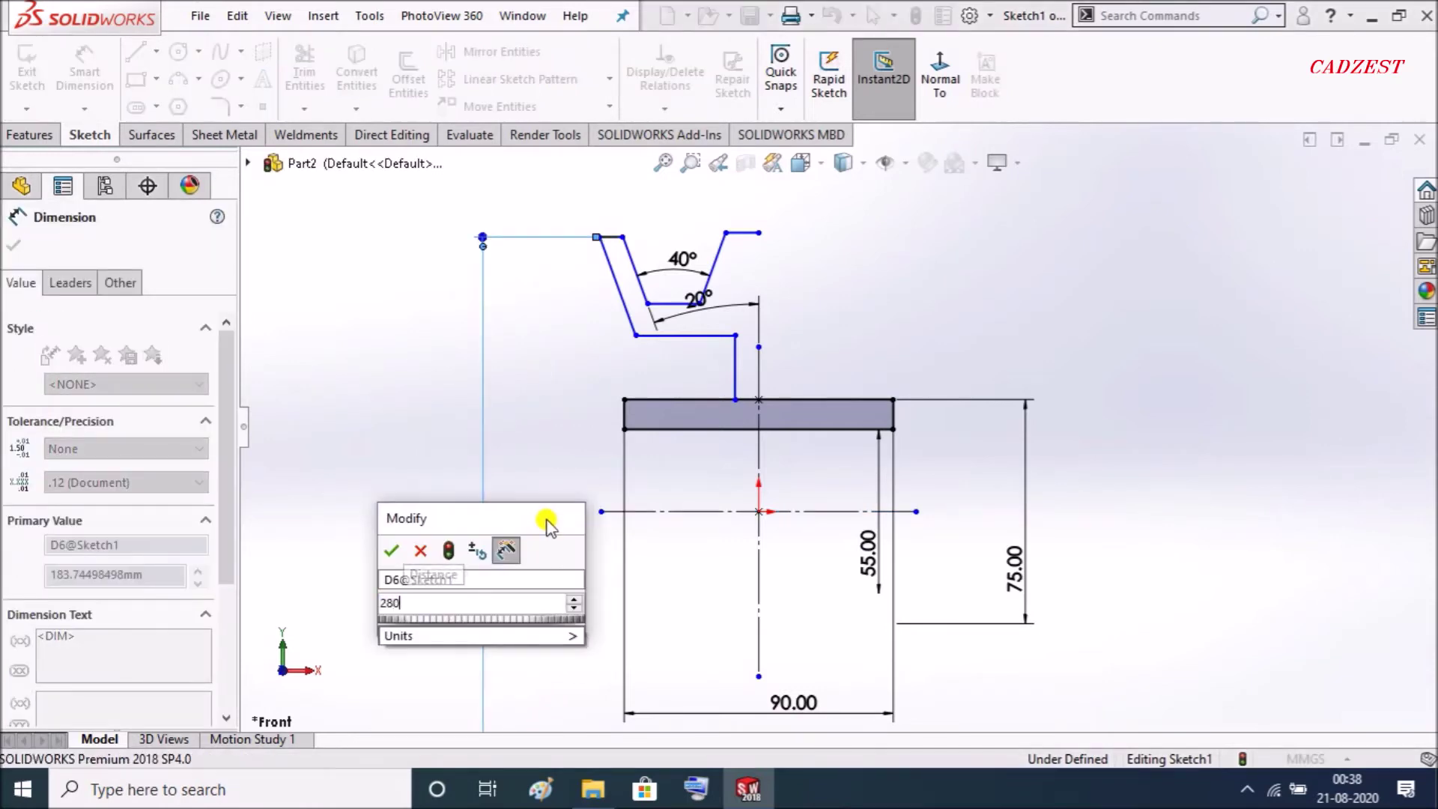
key(Return)
scroll(862, 341, up, 3)
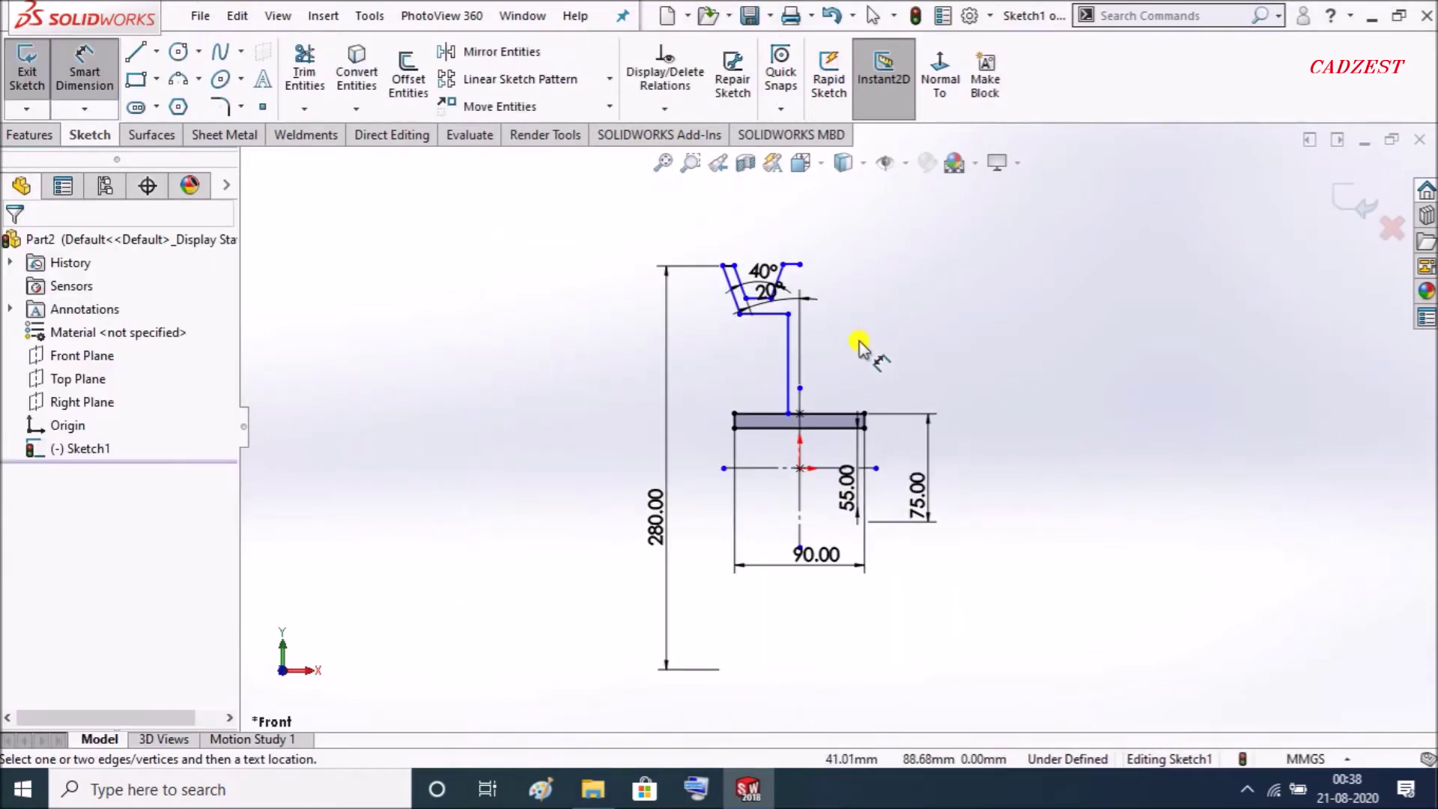
scroll(828, 259, down, 3)
key(Escape)
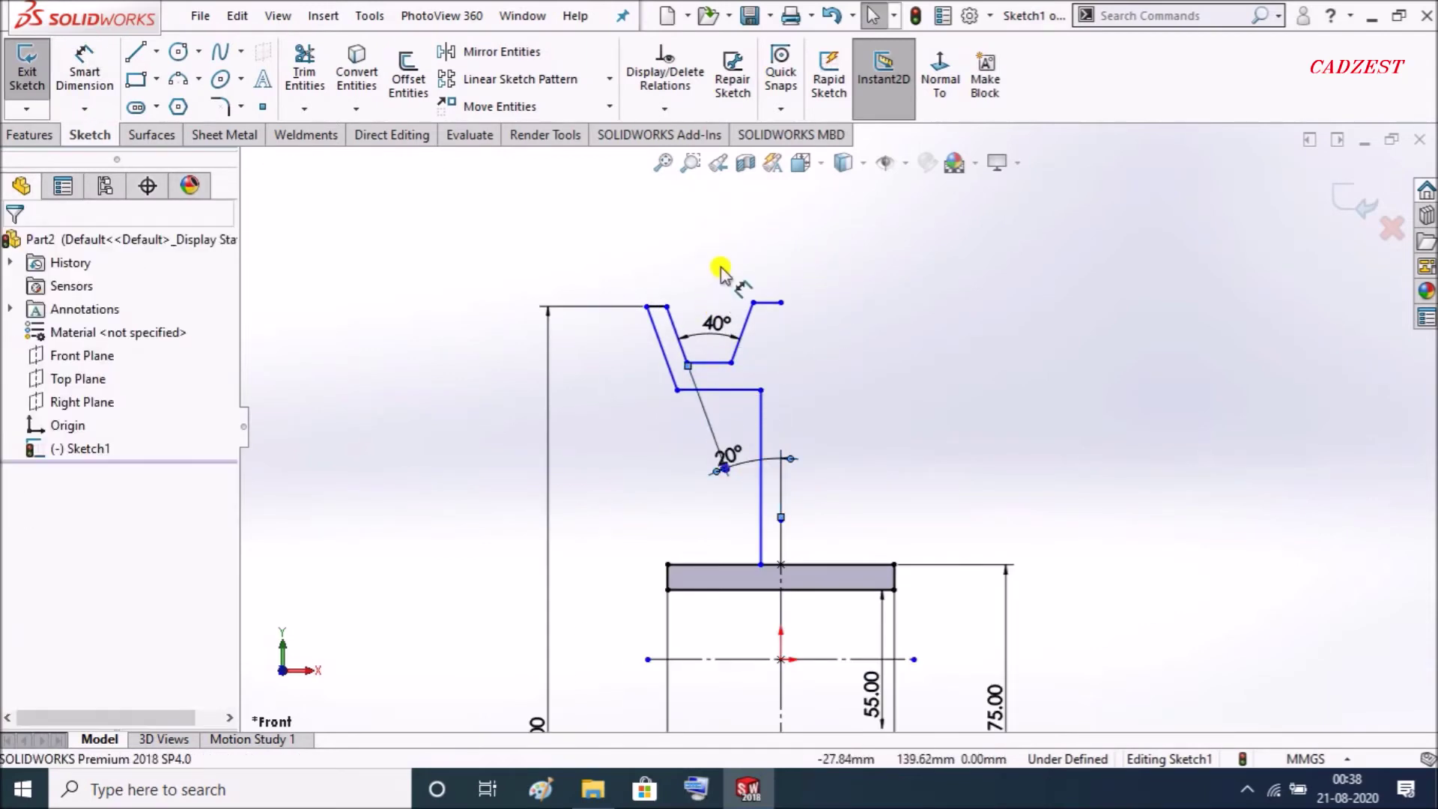
- Reposition the 40° and 20° angle dimensions above the groove
mouse_move(715, 324)
mouse_down()
mouse_move(725, 449)
mouse_move(659, 213)
mouse_up()
drag(753, 480, 690, 251)
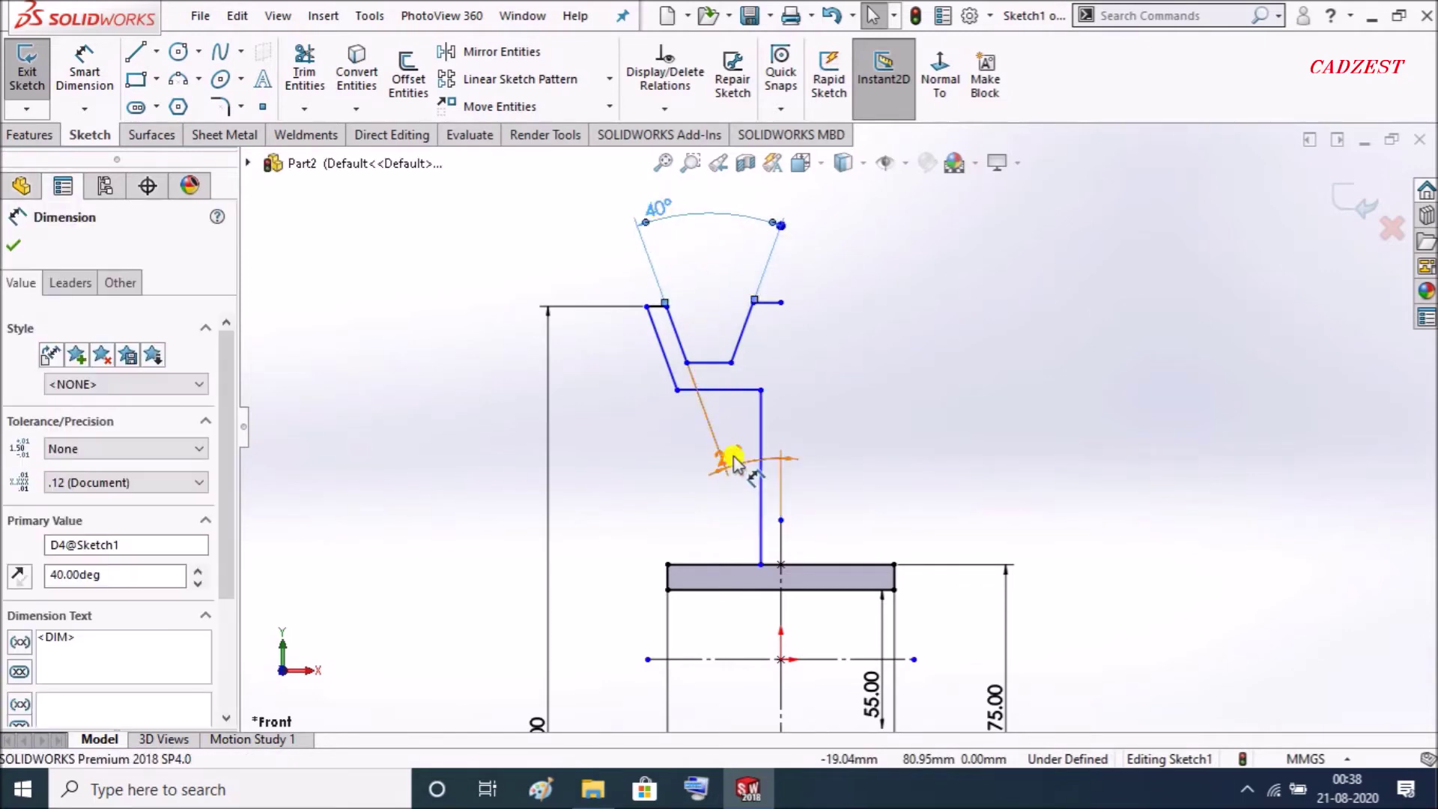
drag(688, 250, 683, 231)
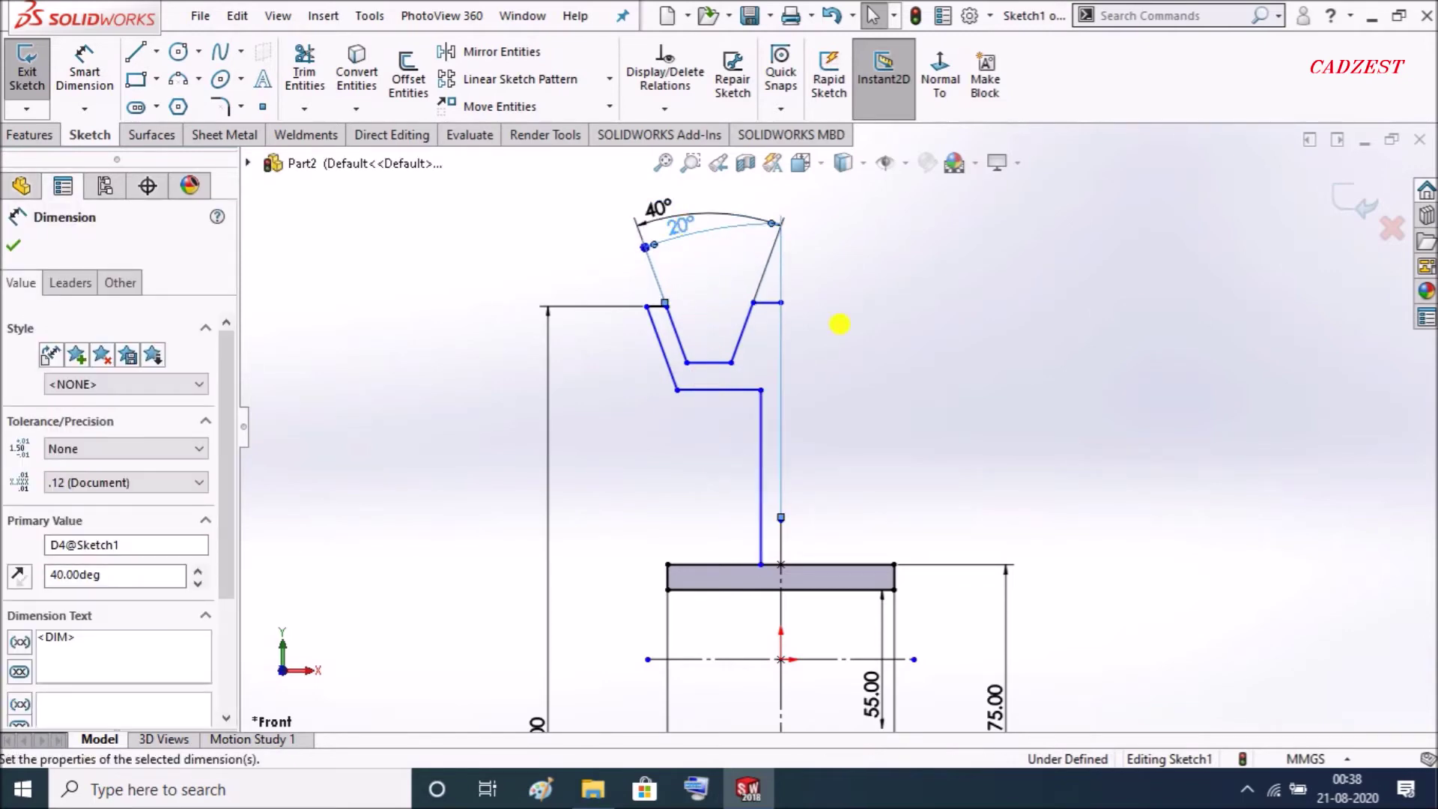
click(923, 307)
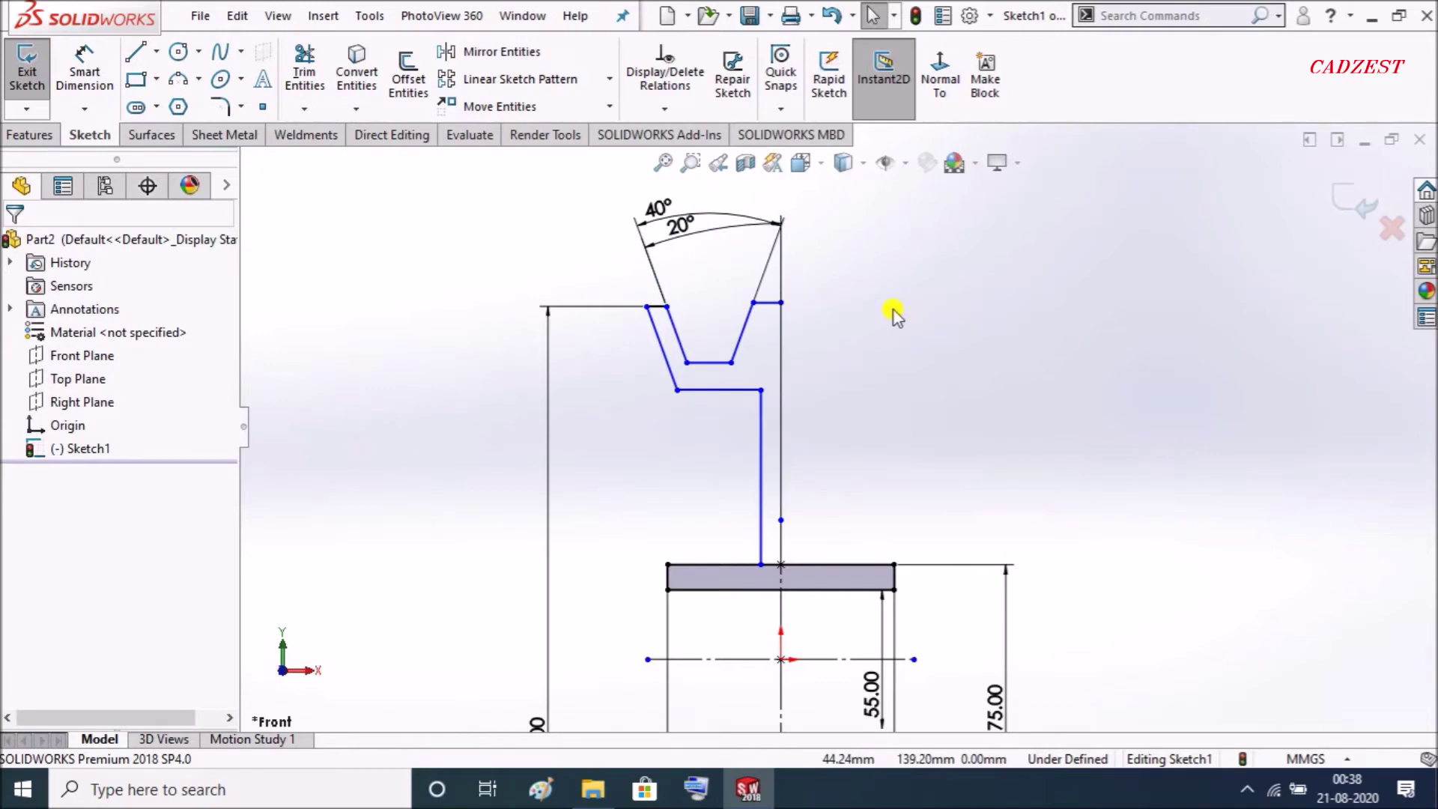
click(85, 75)
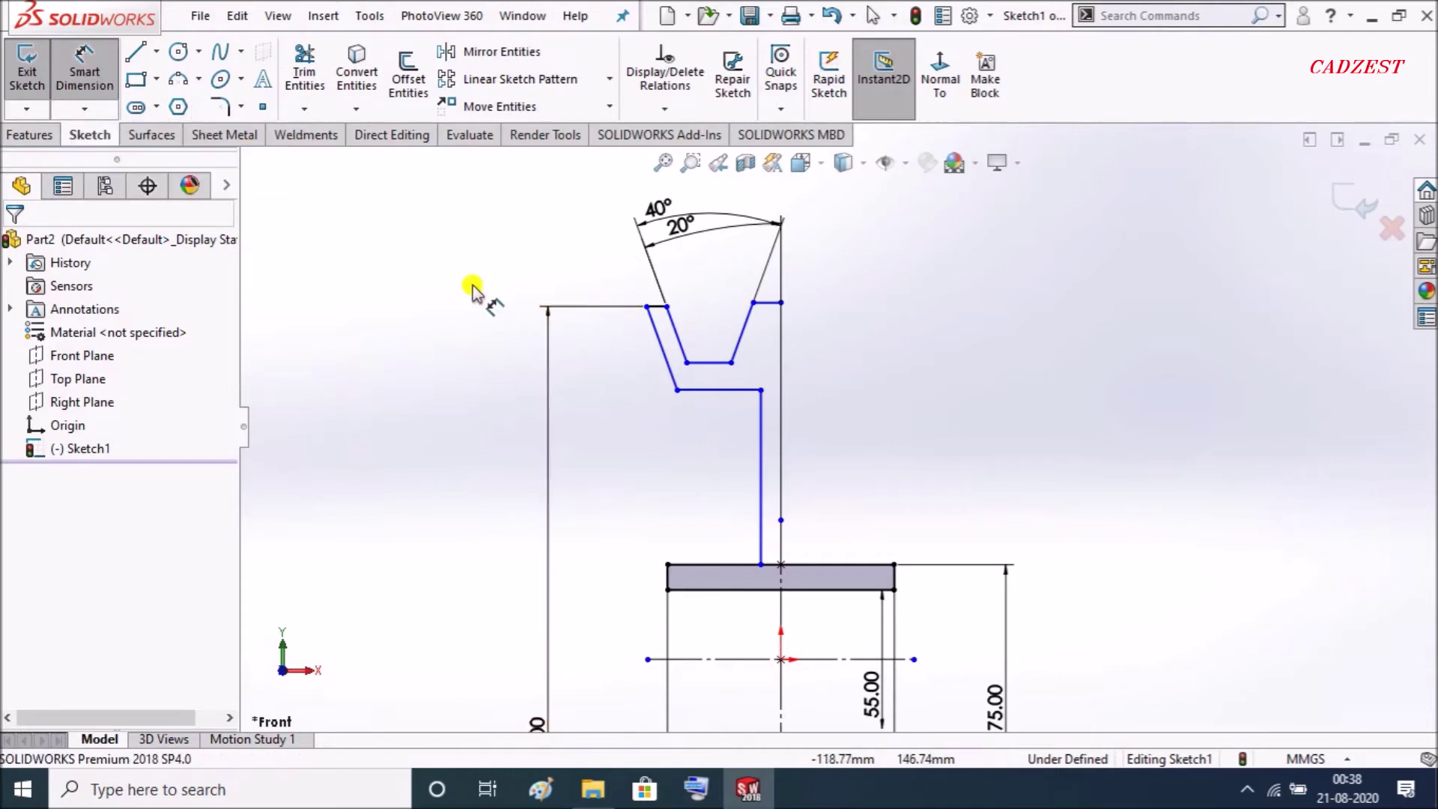
- Dimension the web offset to 7.50 and the ledge below the groove to diameter 190
click(764, 495)
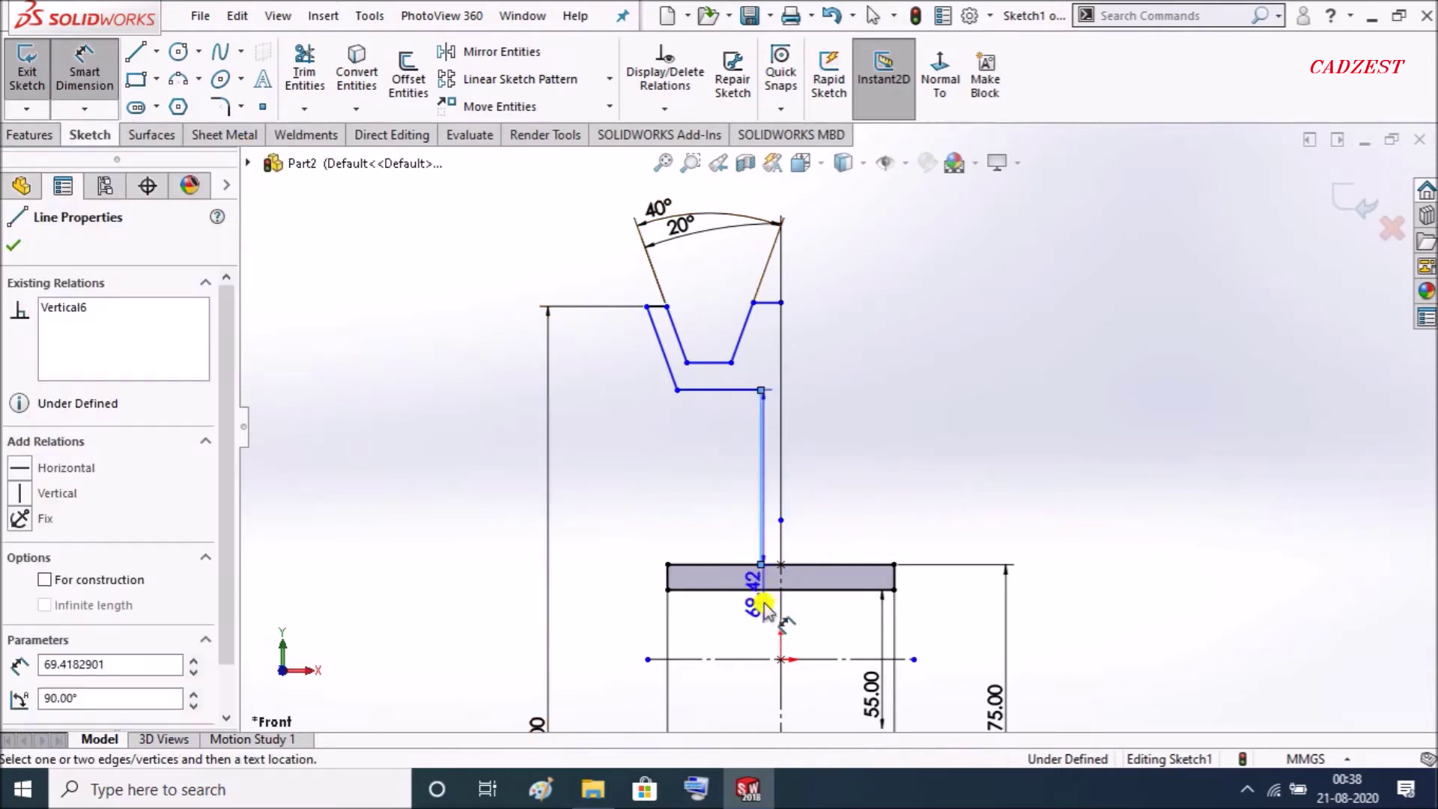
click(780, 600)
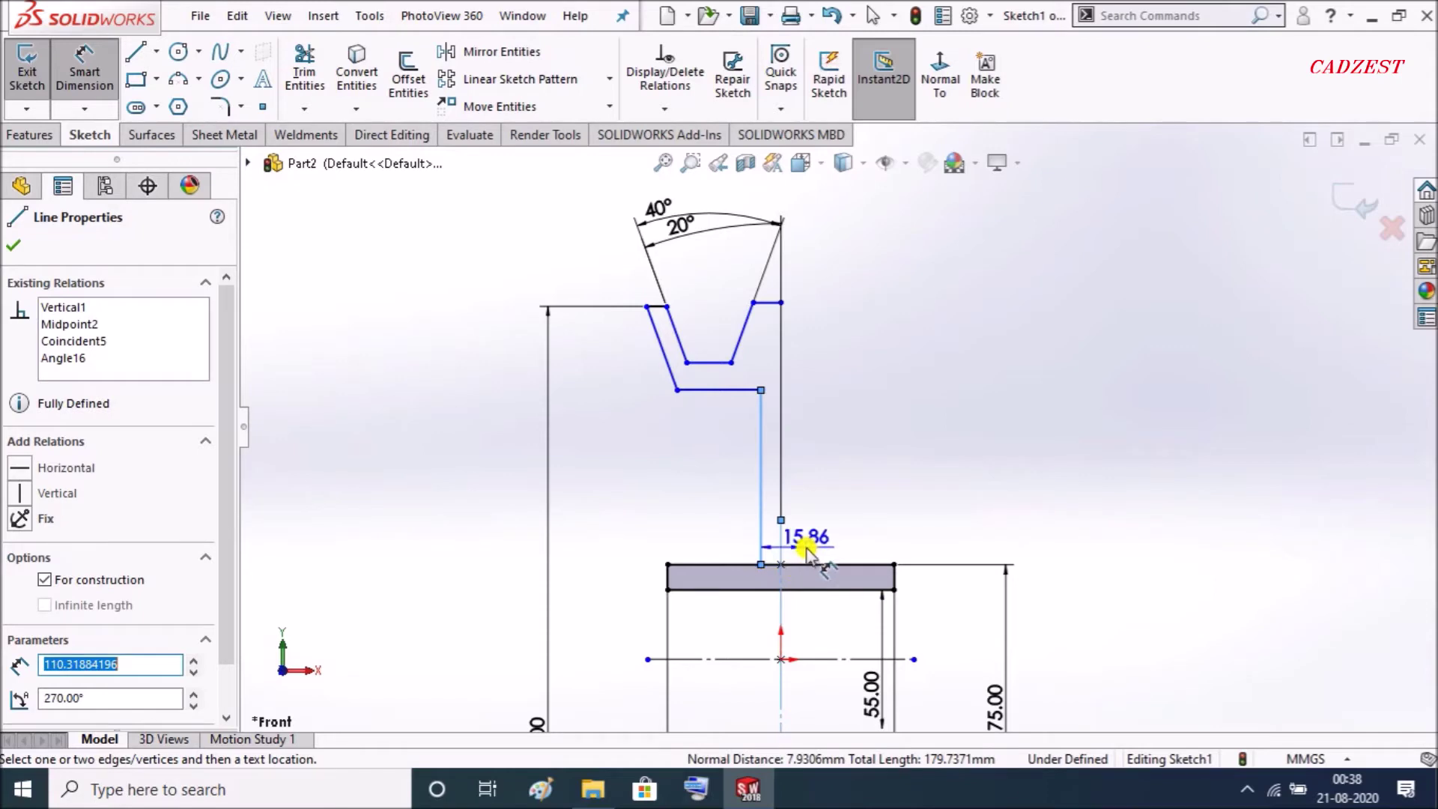
click(690, 526)
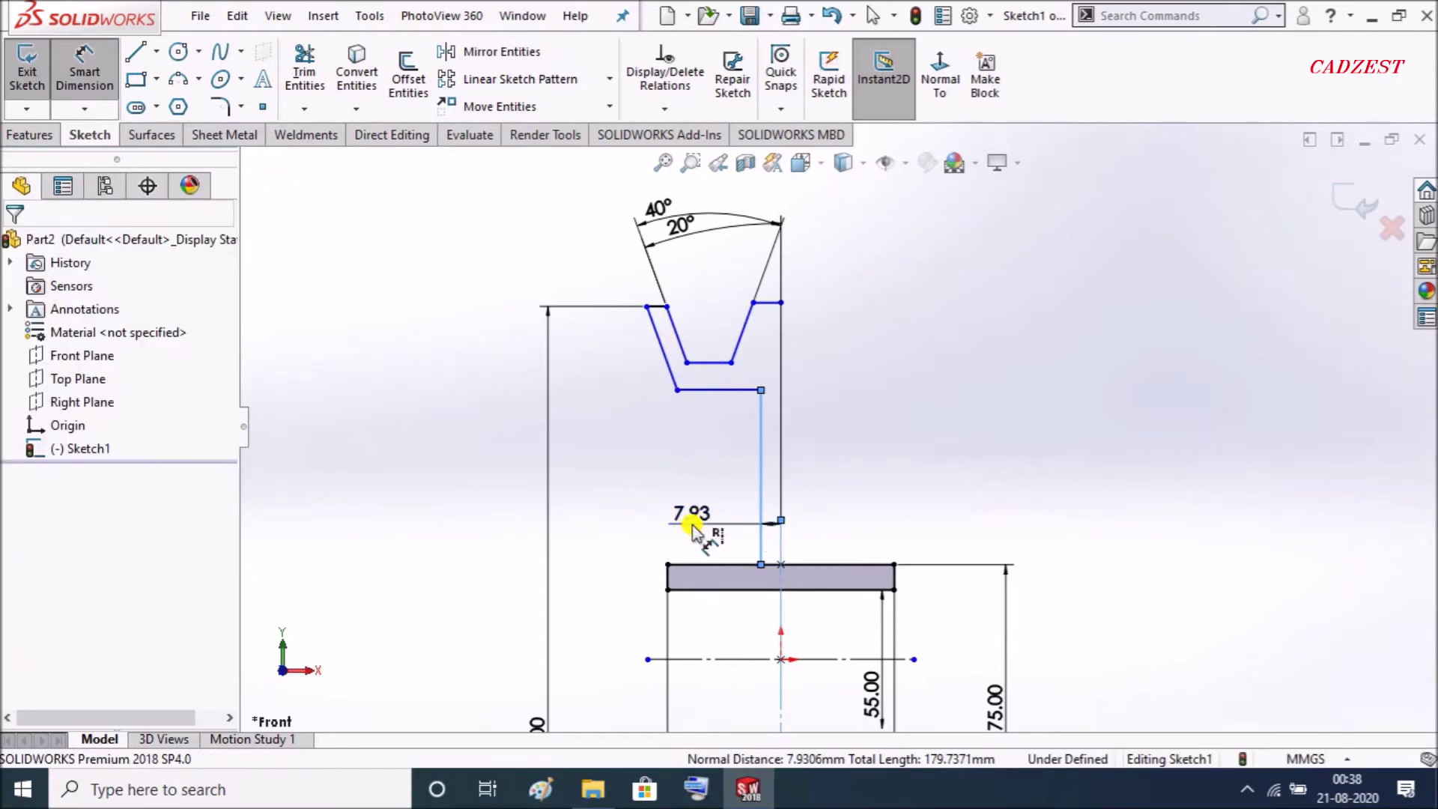
text(7.5)
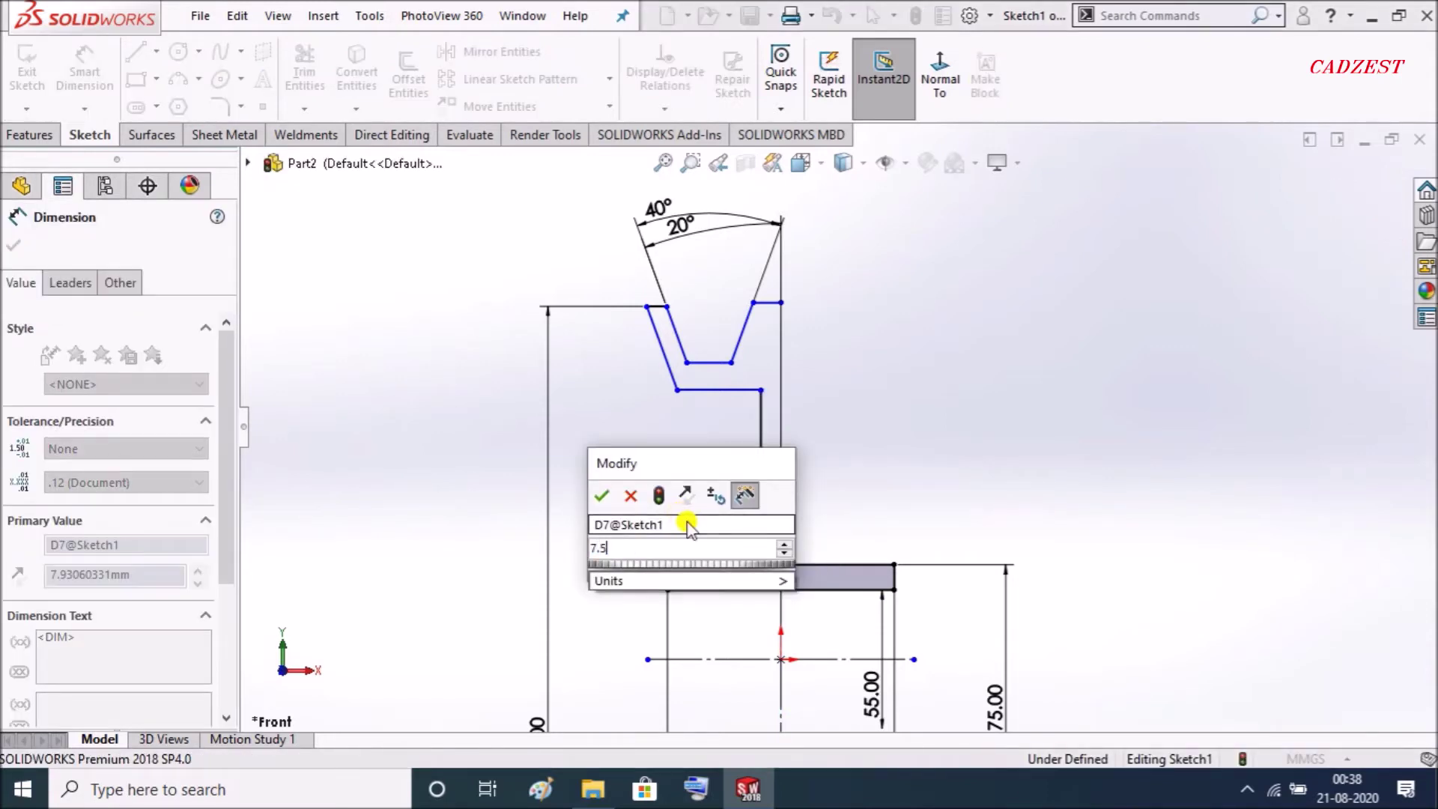
key(Return)
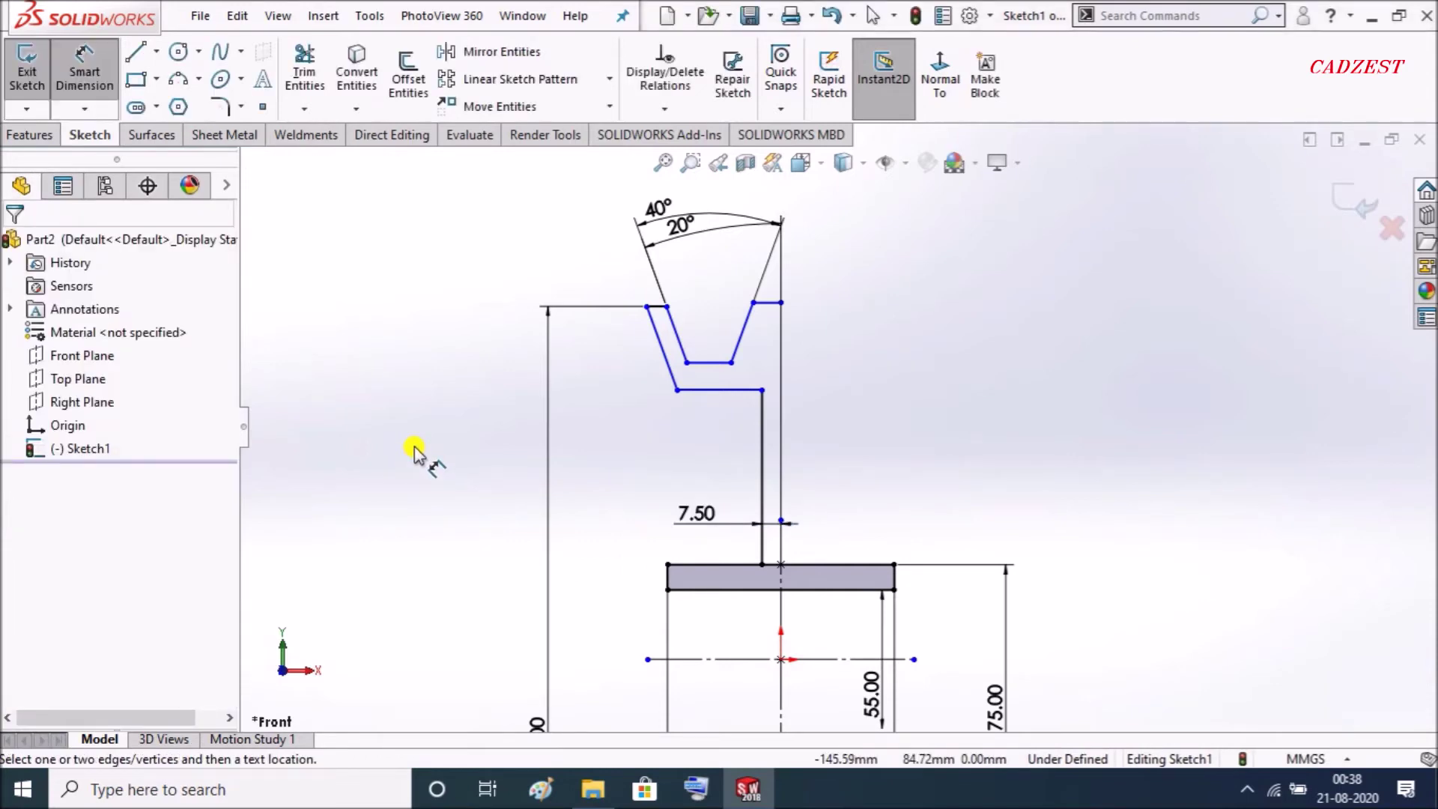
click(721, 390)
click(719, 662)
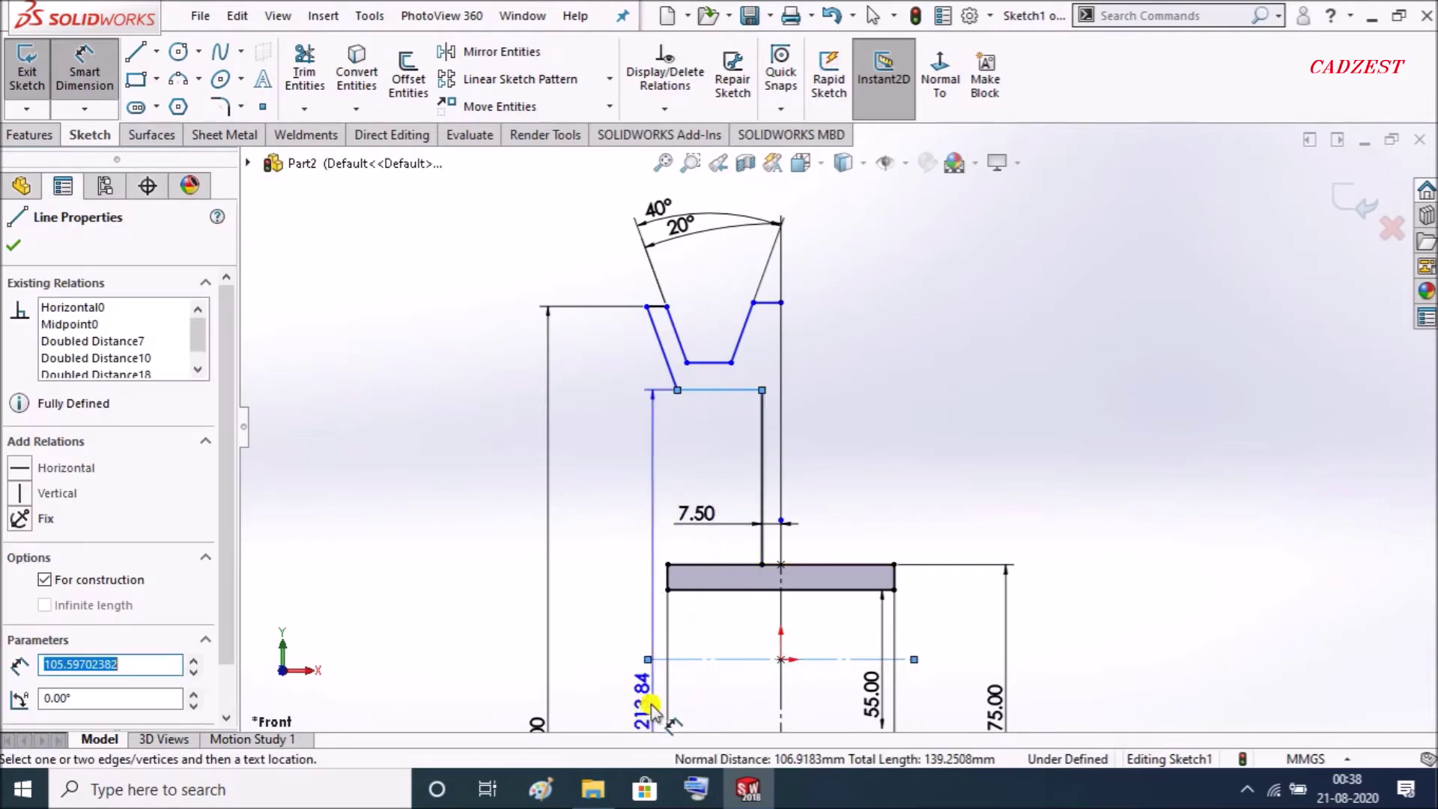
click(597, 685)
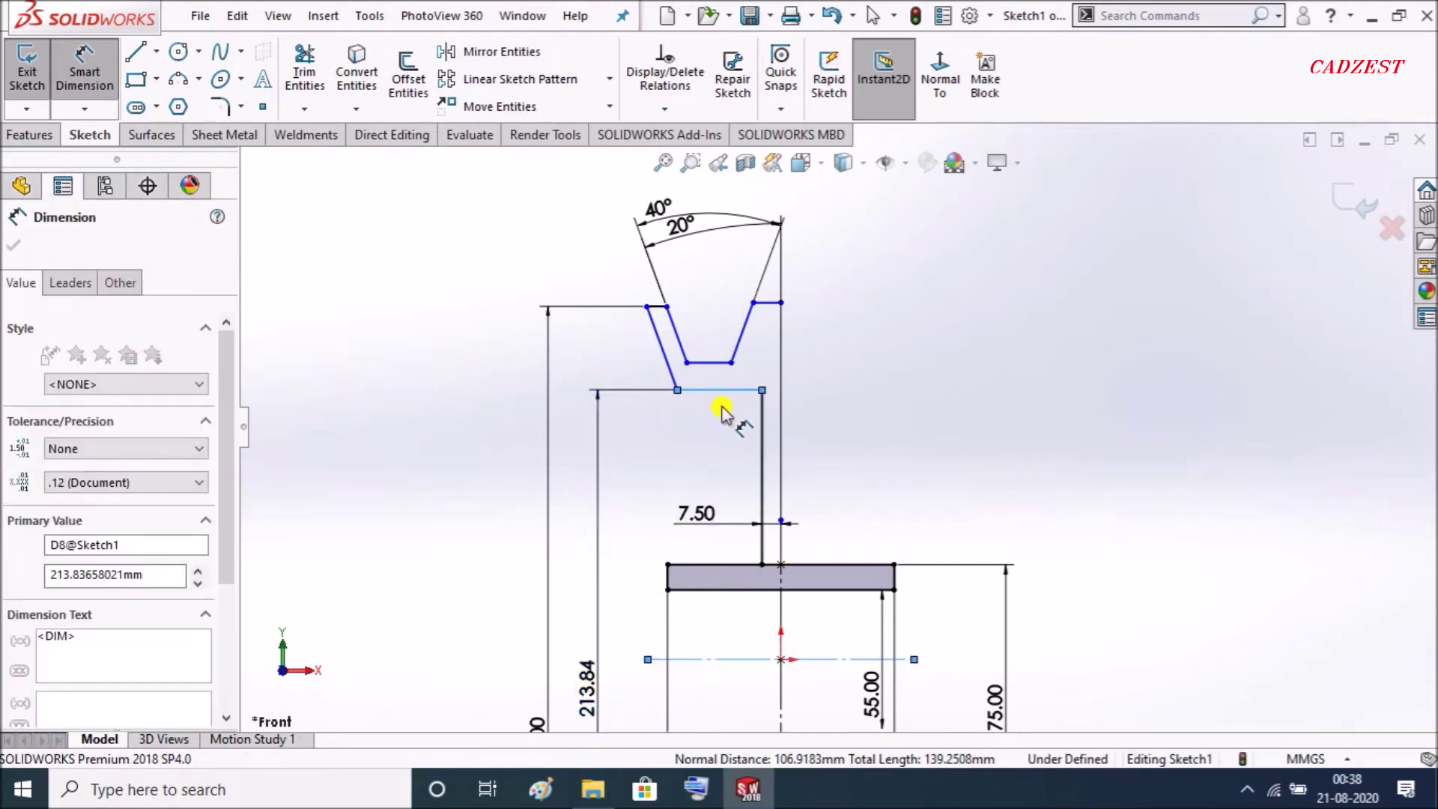
text(190)
key(Return)
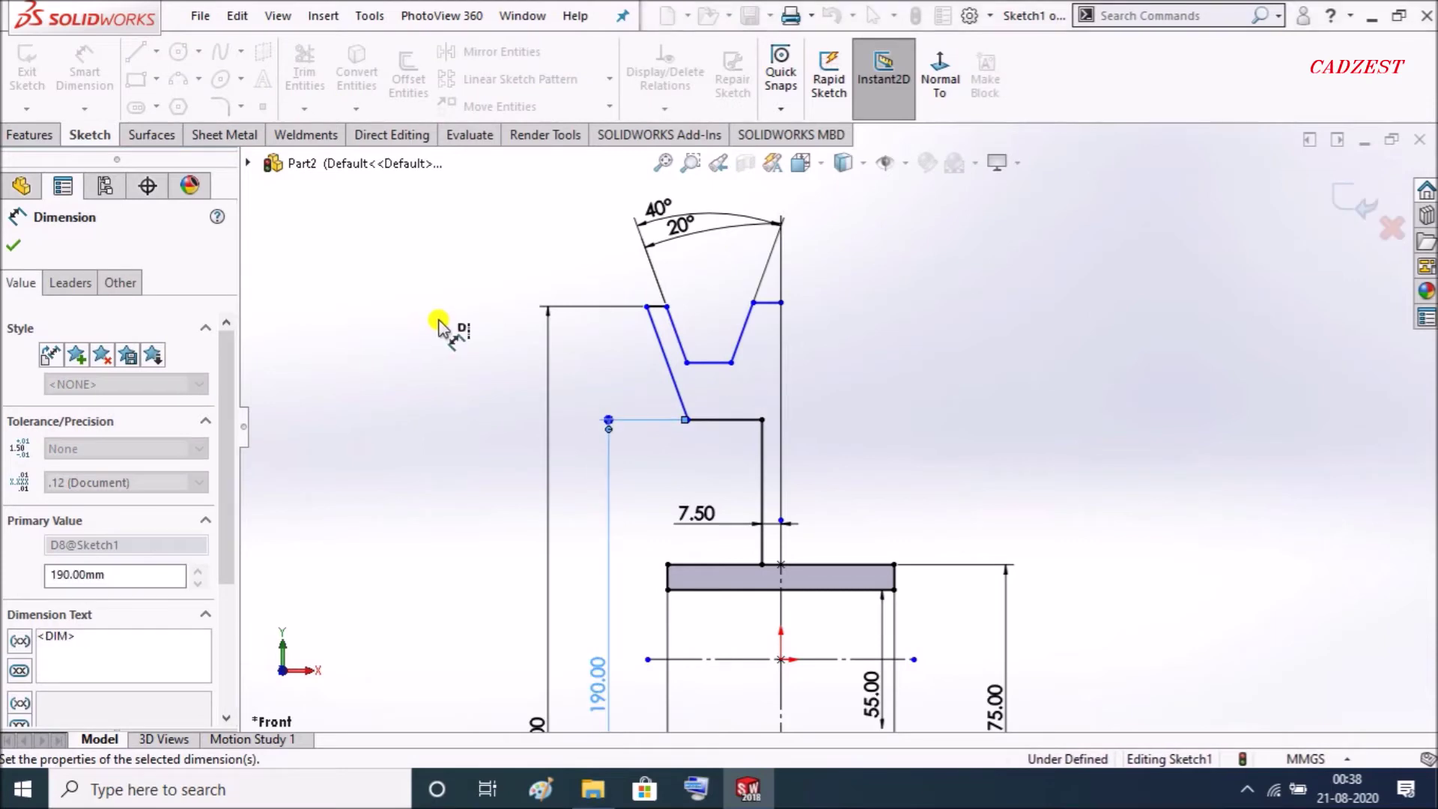
click(447, 322)
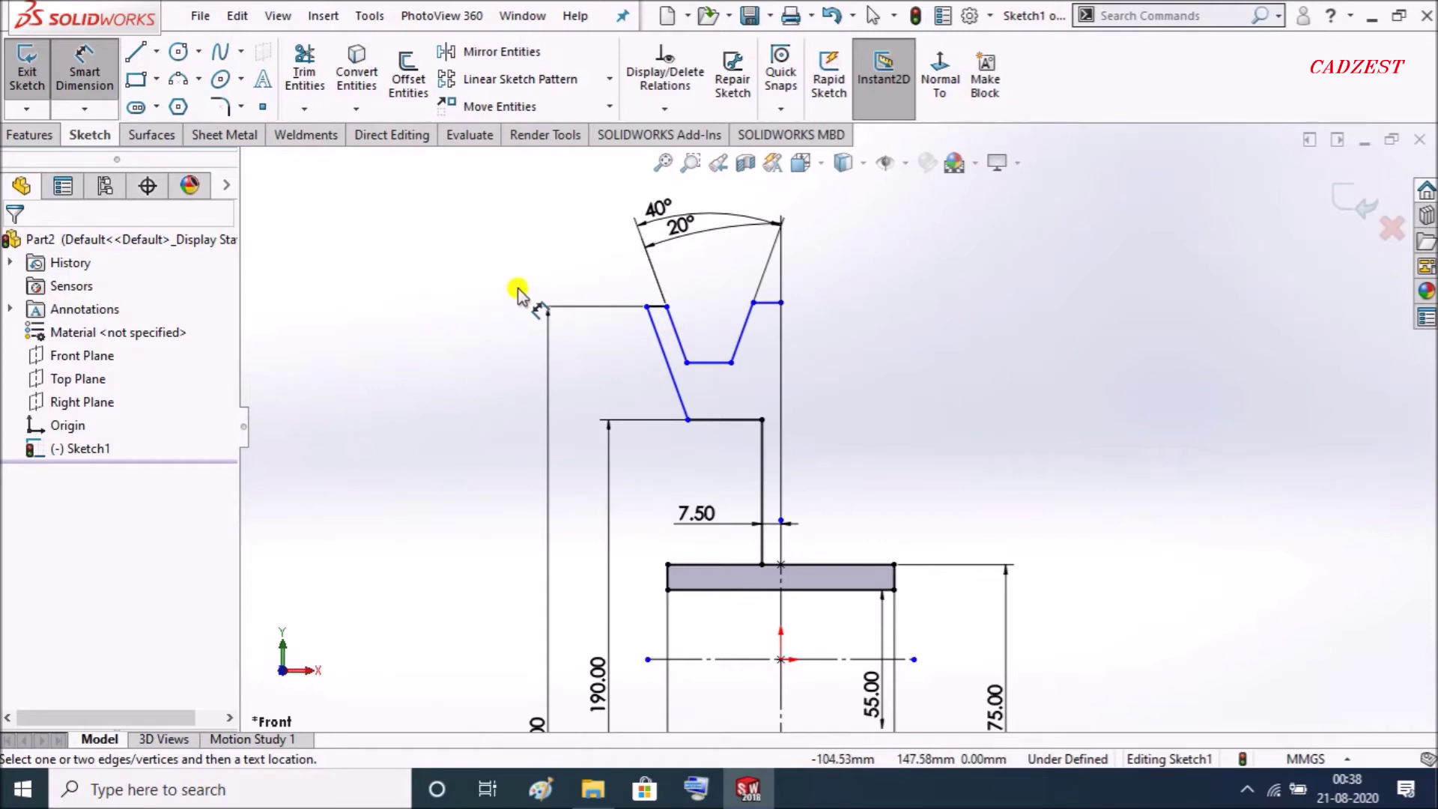
- Add a driven 45.00 height dimension on the groove wall, then delete it
click(654, 327)
click(483, 360)
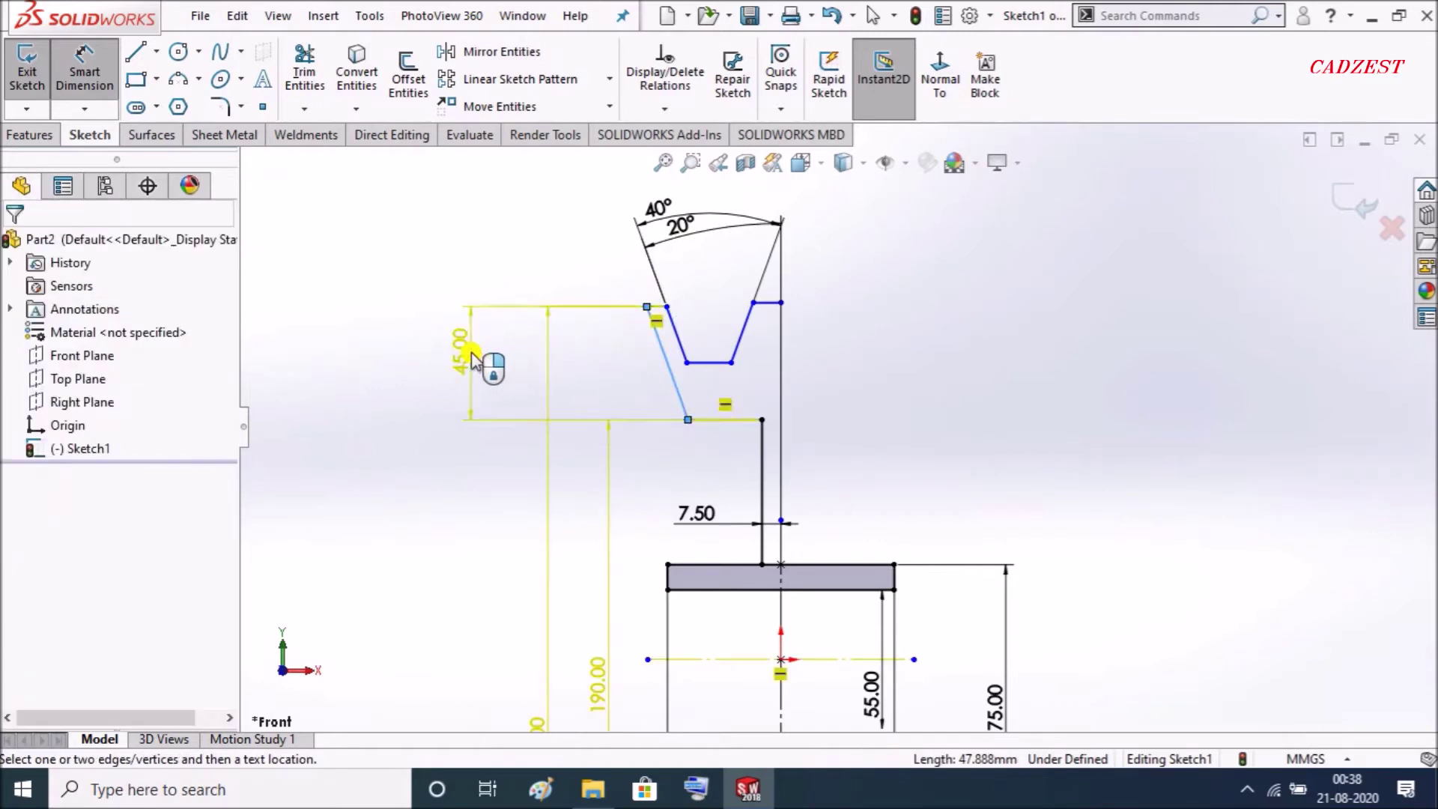
click(746, 385)
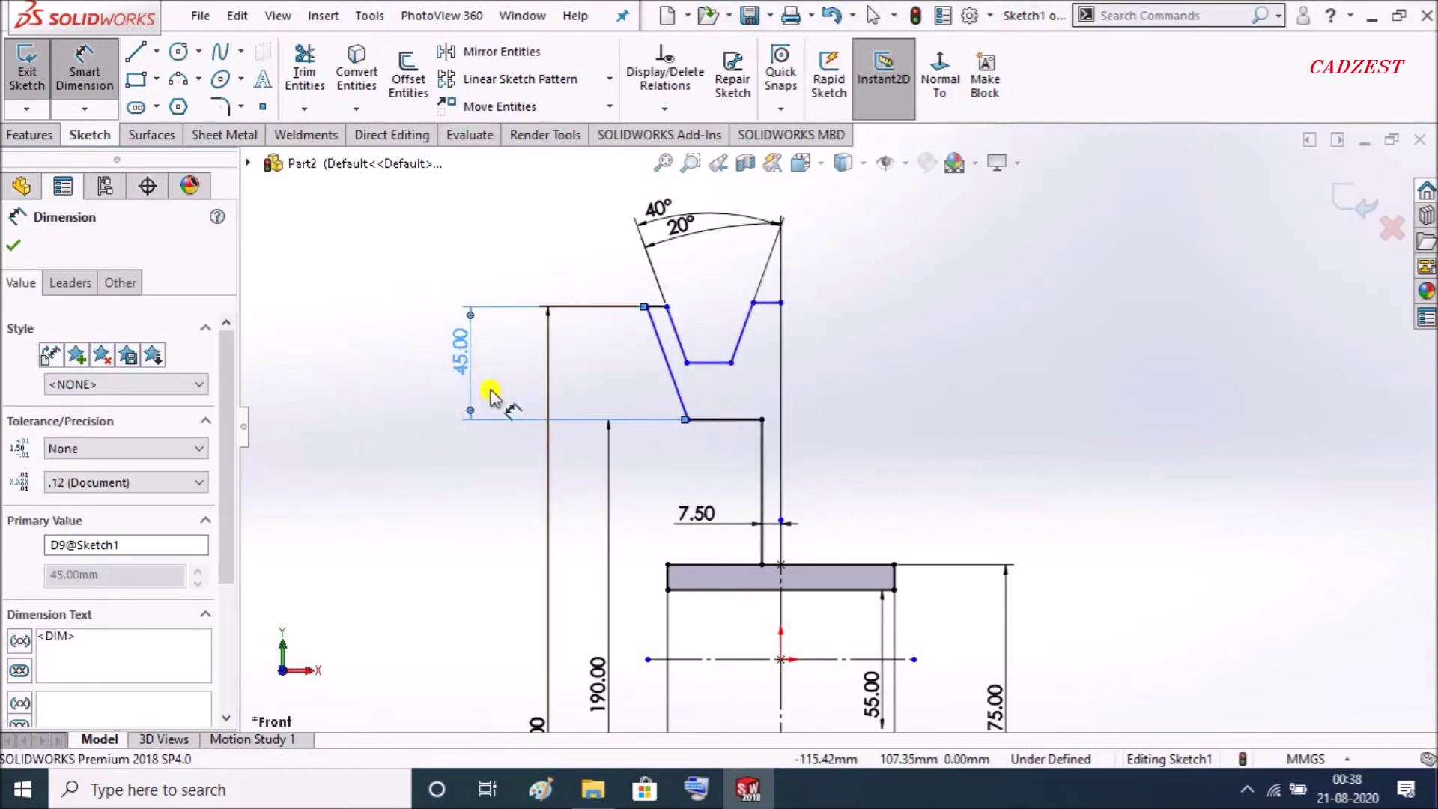
click(409, 293)
drag(459, 356, 403, 356)
key(Delete)
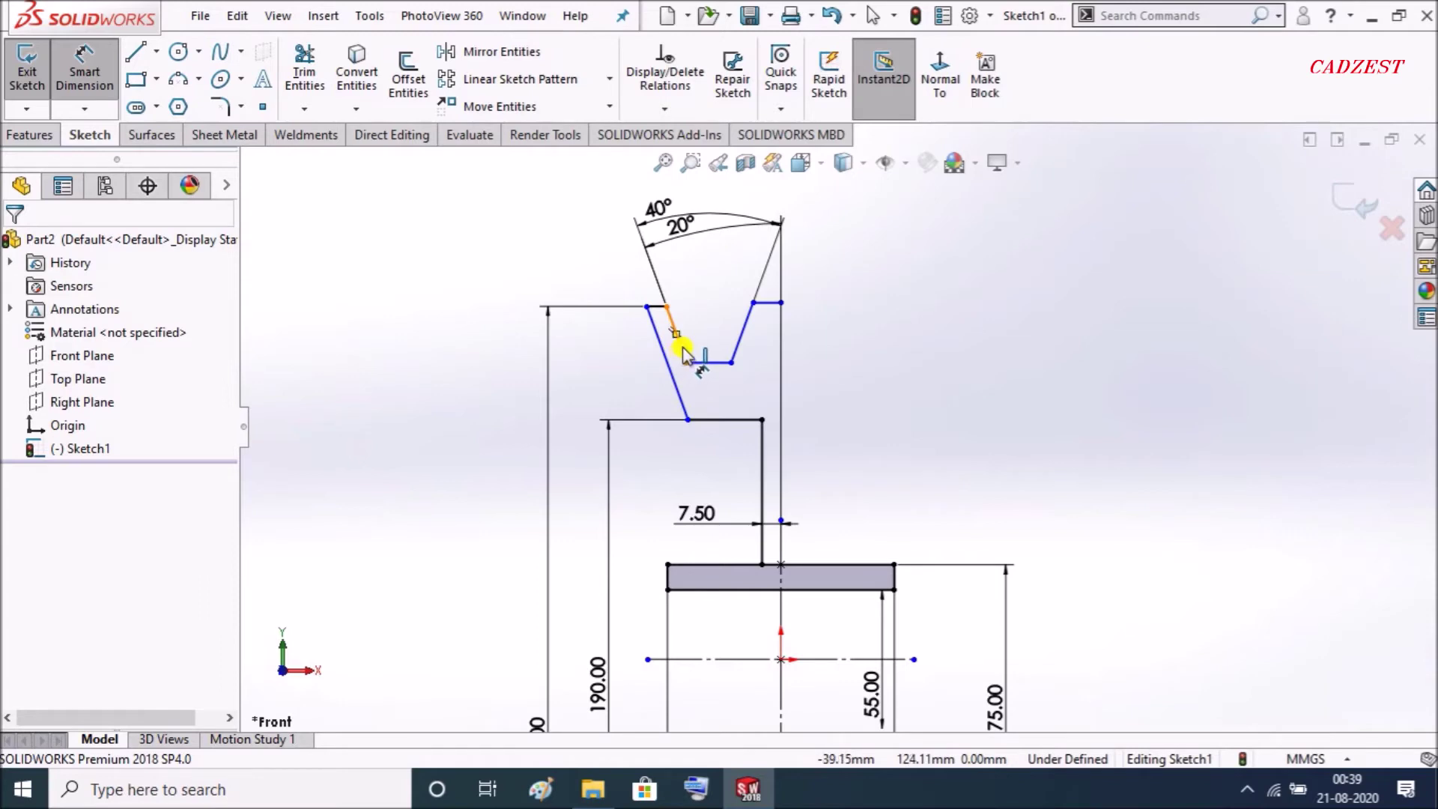
- Dimension the groove depth to 30 mm
click(683, 349)
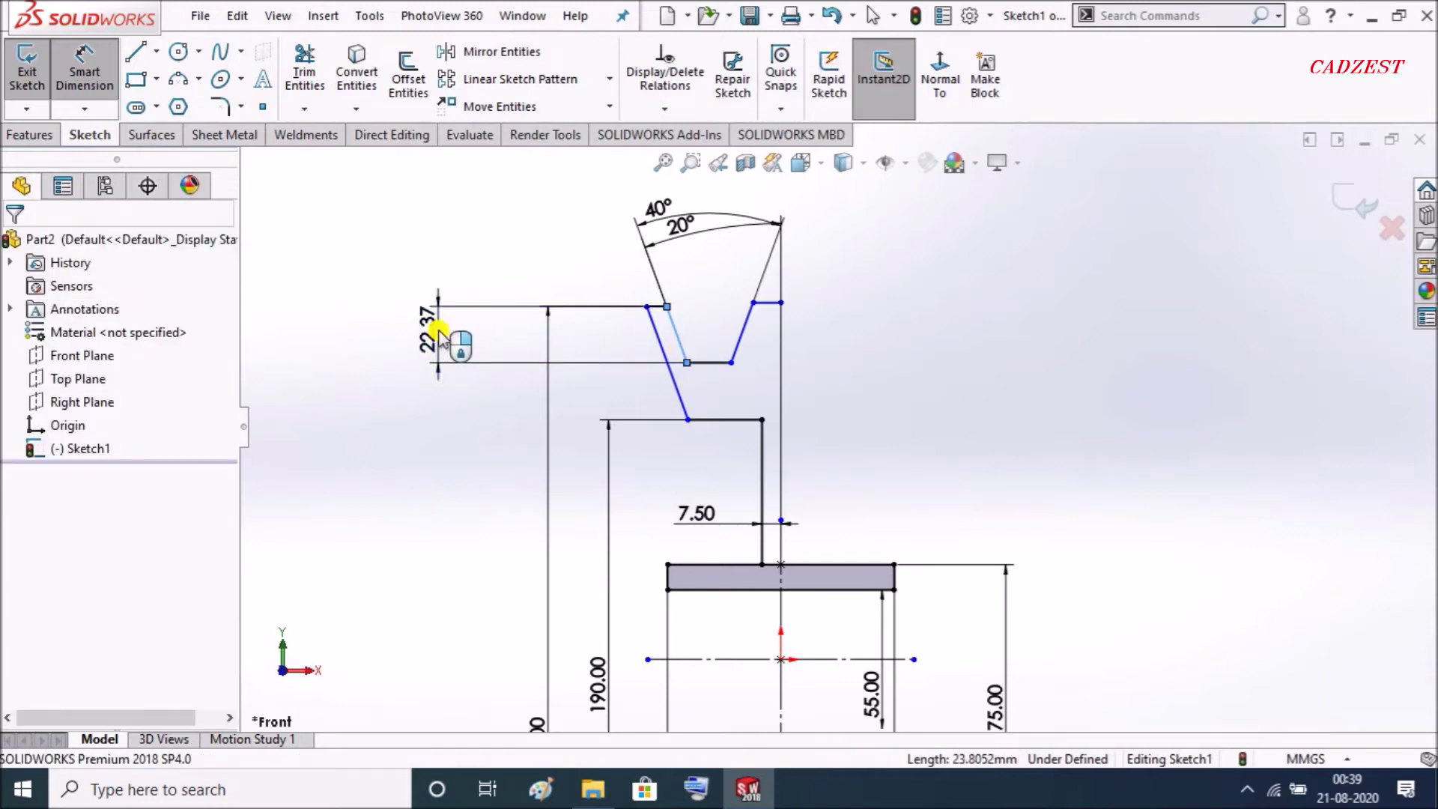
click(438, 335)
text(30)
key(Return)
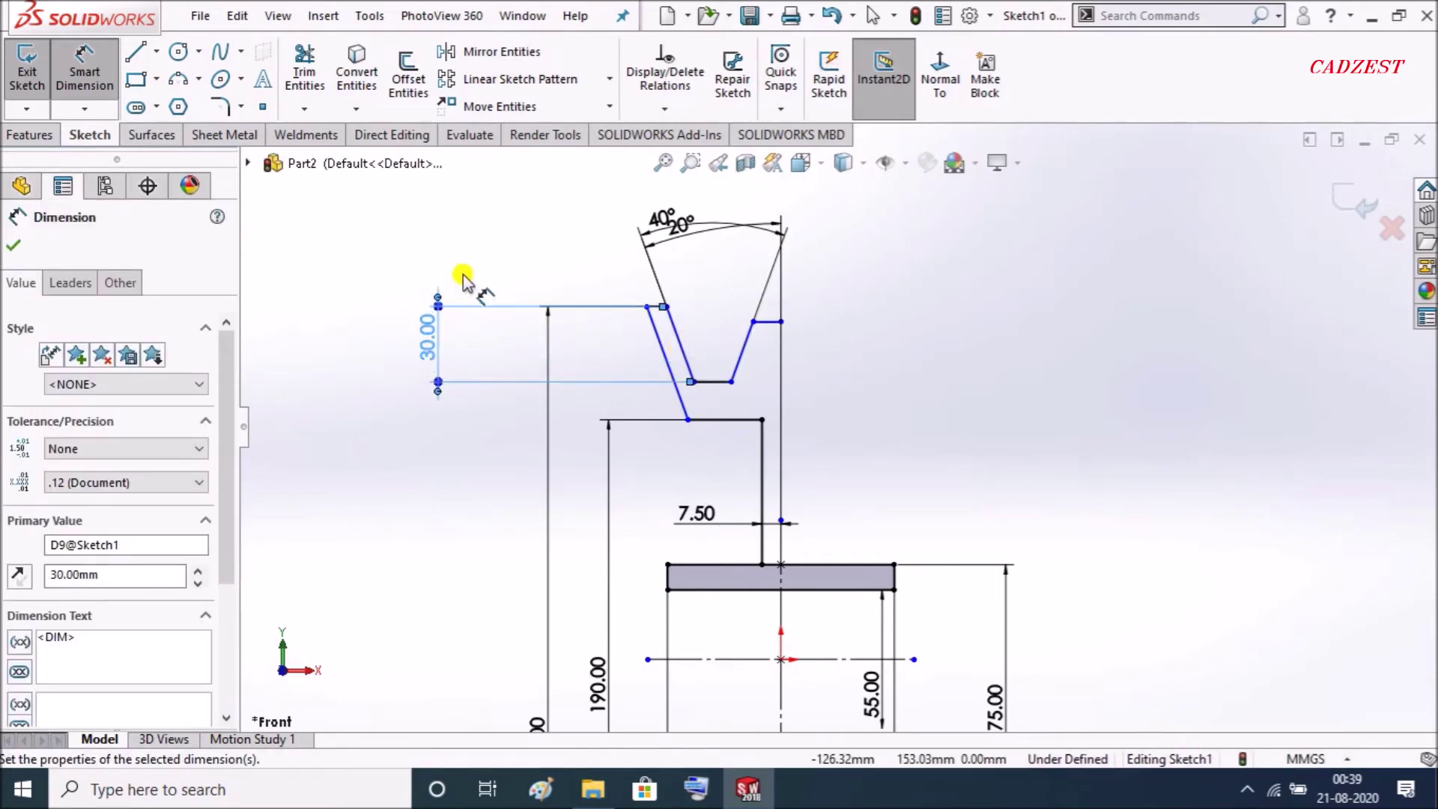
click(477, 224)
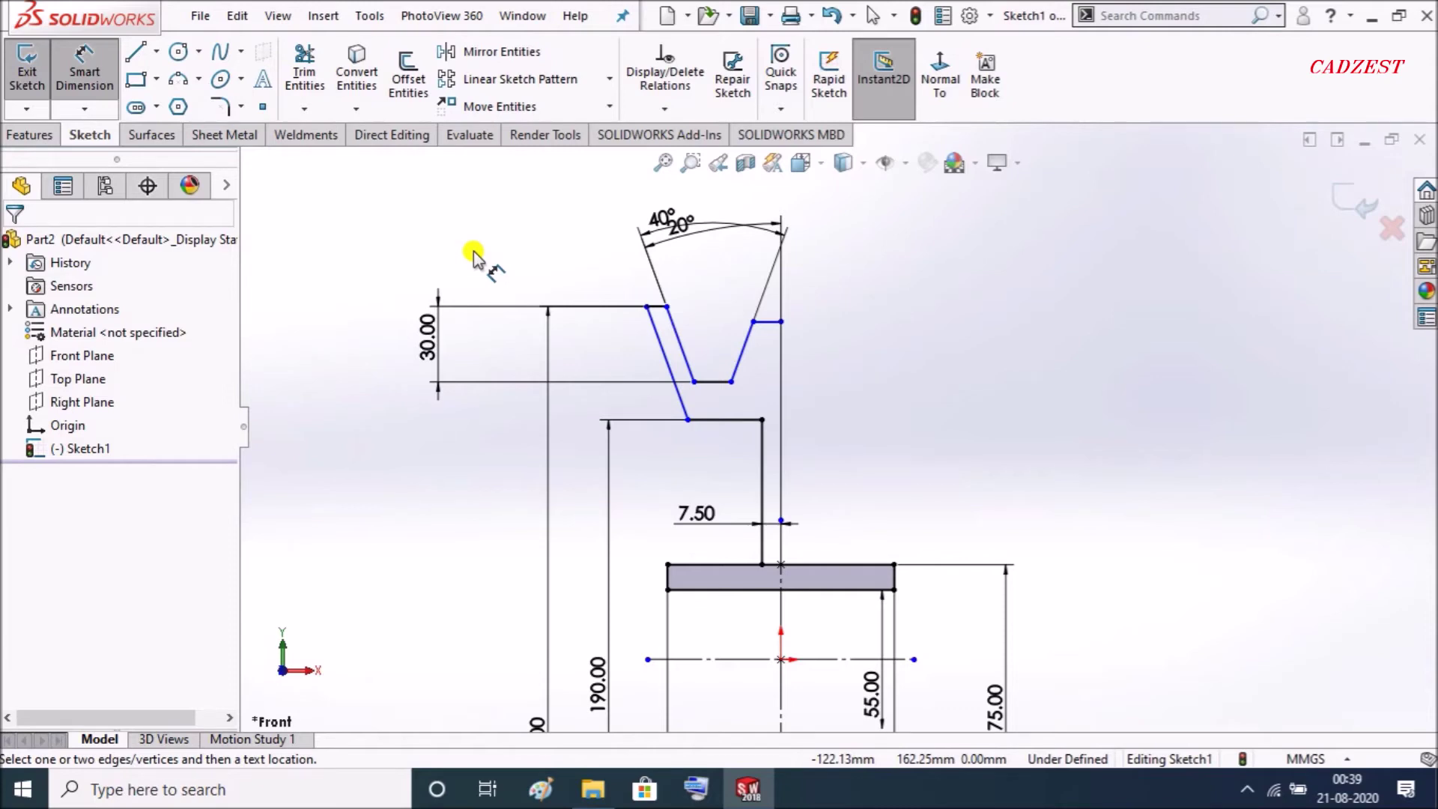
- Add a 53.19 dimension from the groove's top-left endpoint to the centerline, then undo it
click(646, 307)
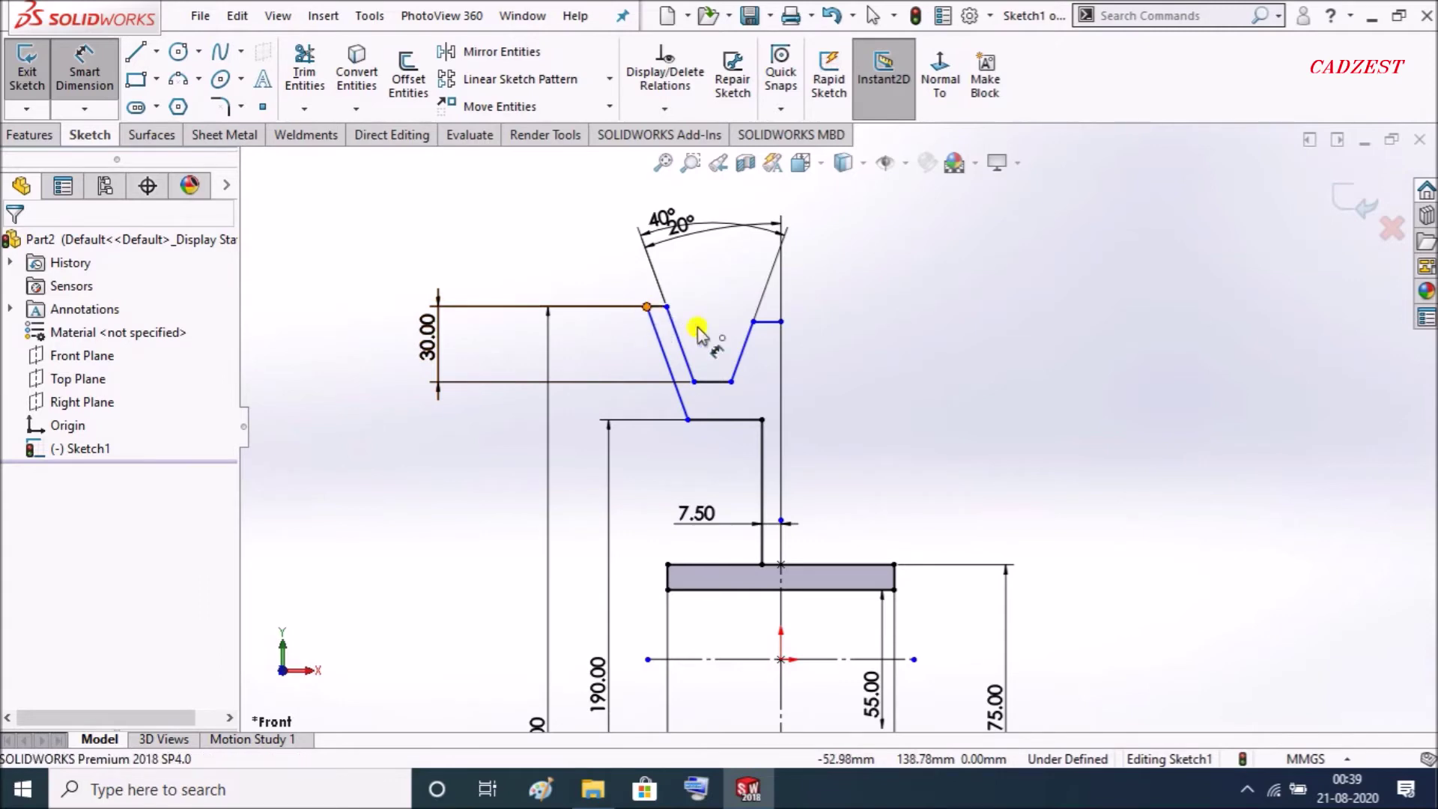
click(782, 544)
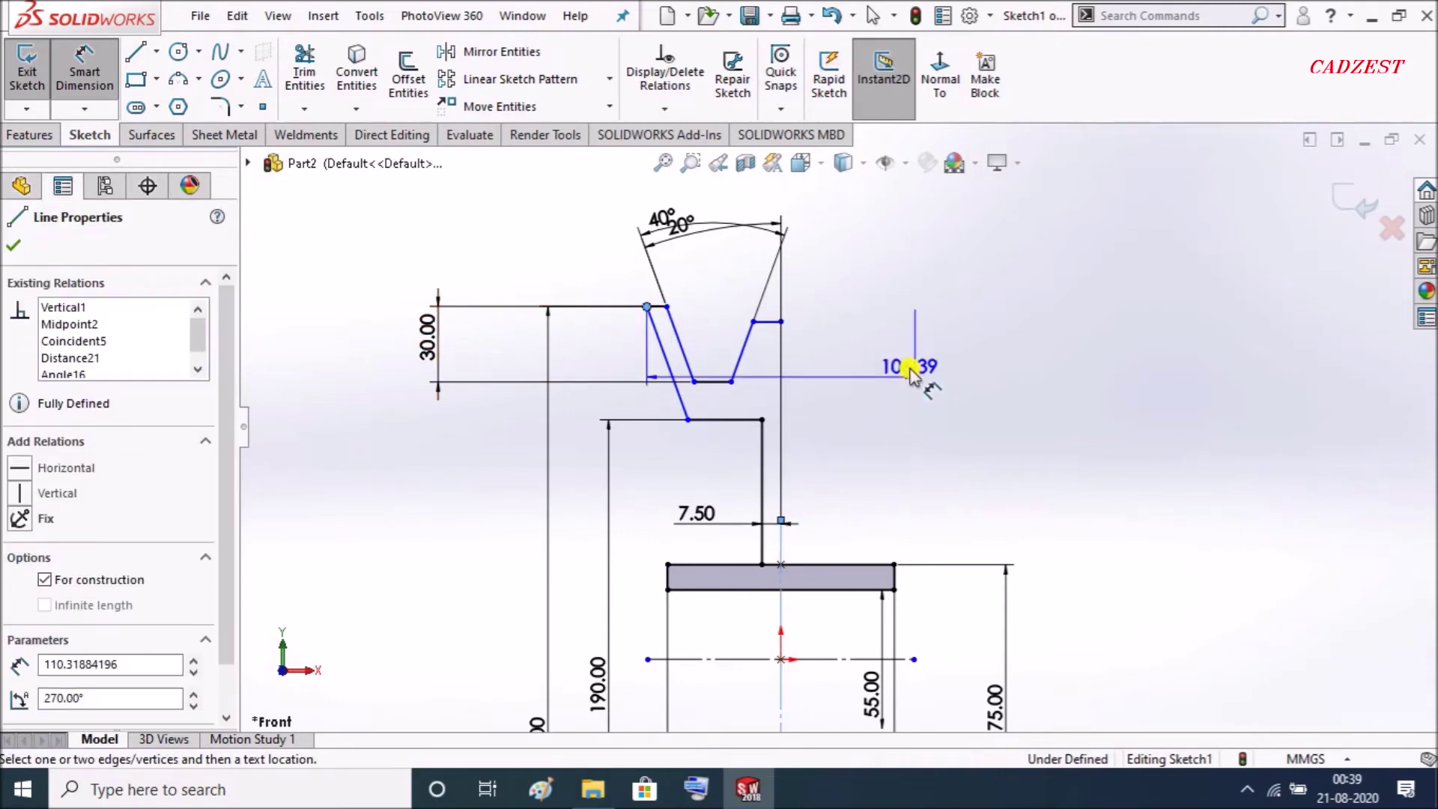
key(z)
click(772, 221)
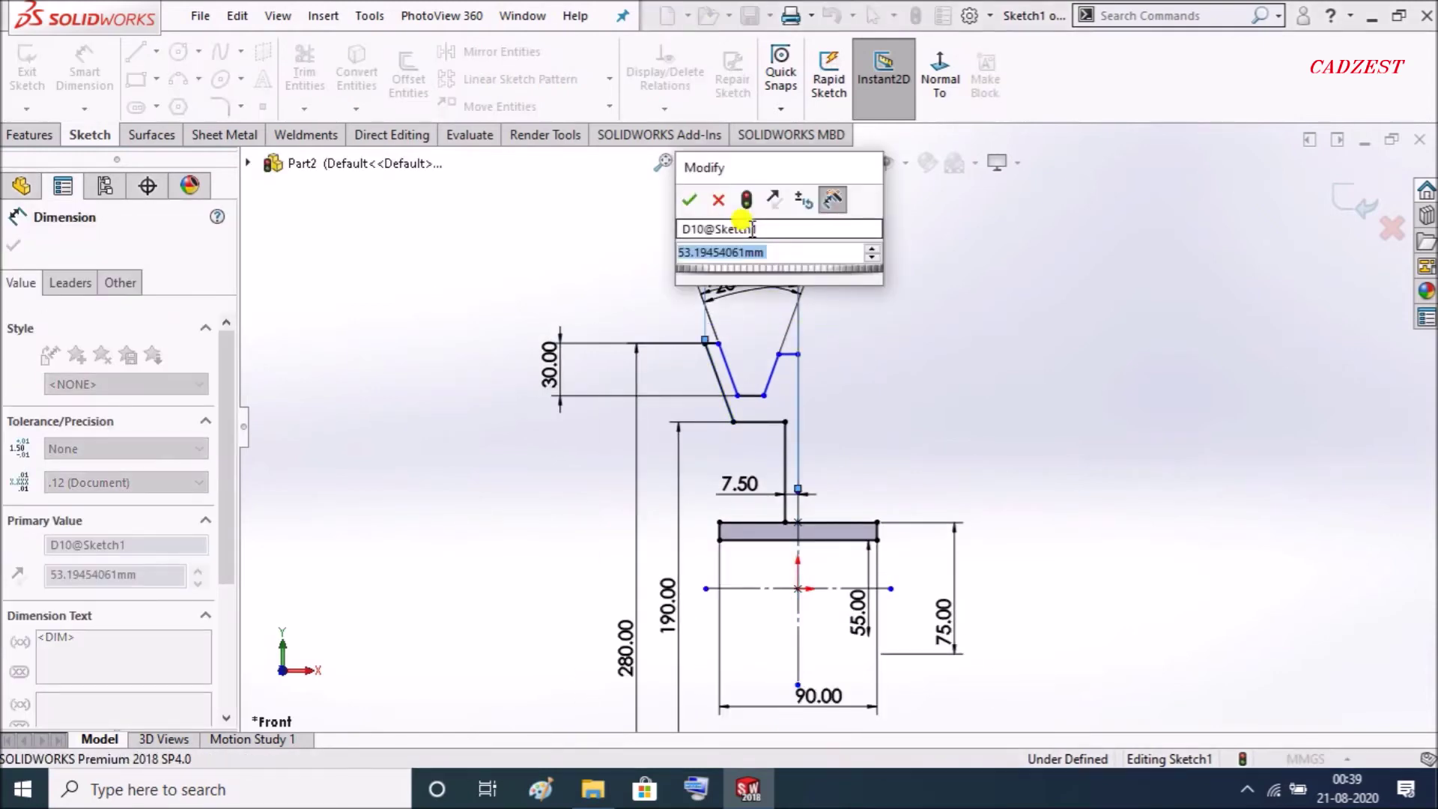
key(Return)
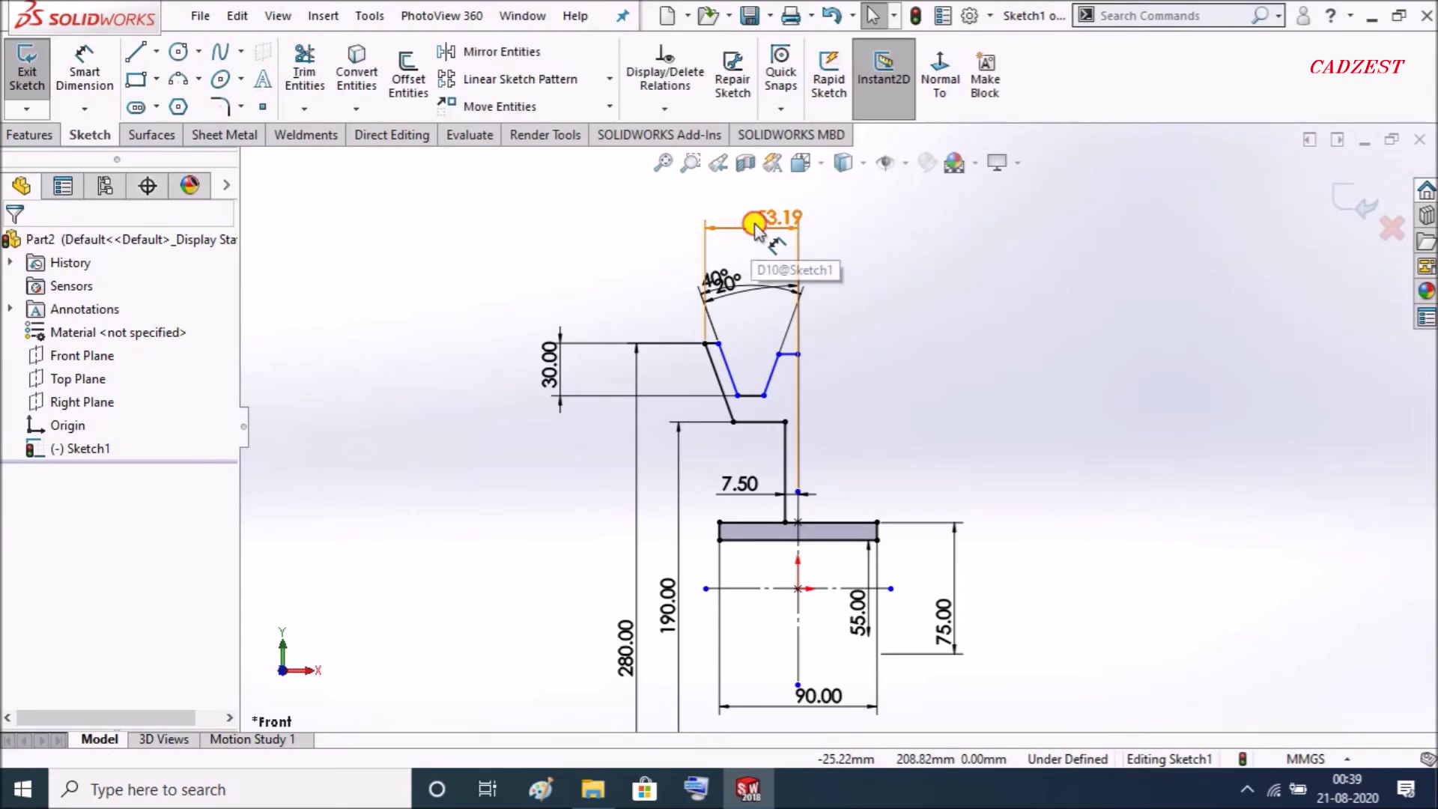
key(ctrl+z)
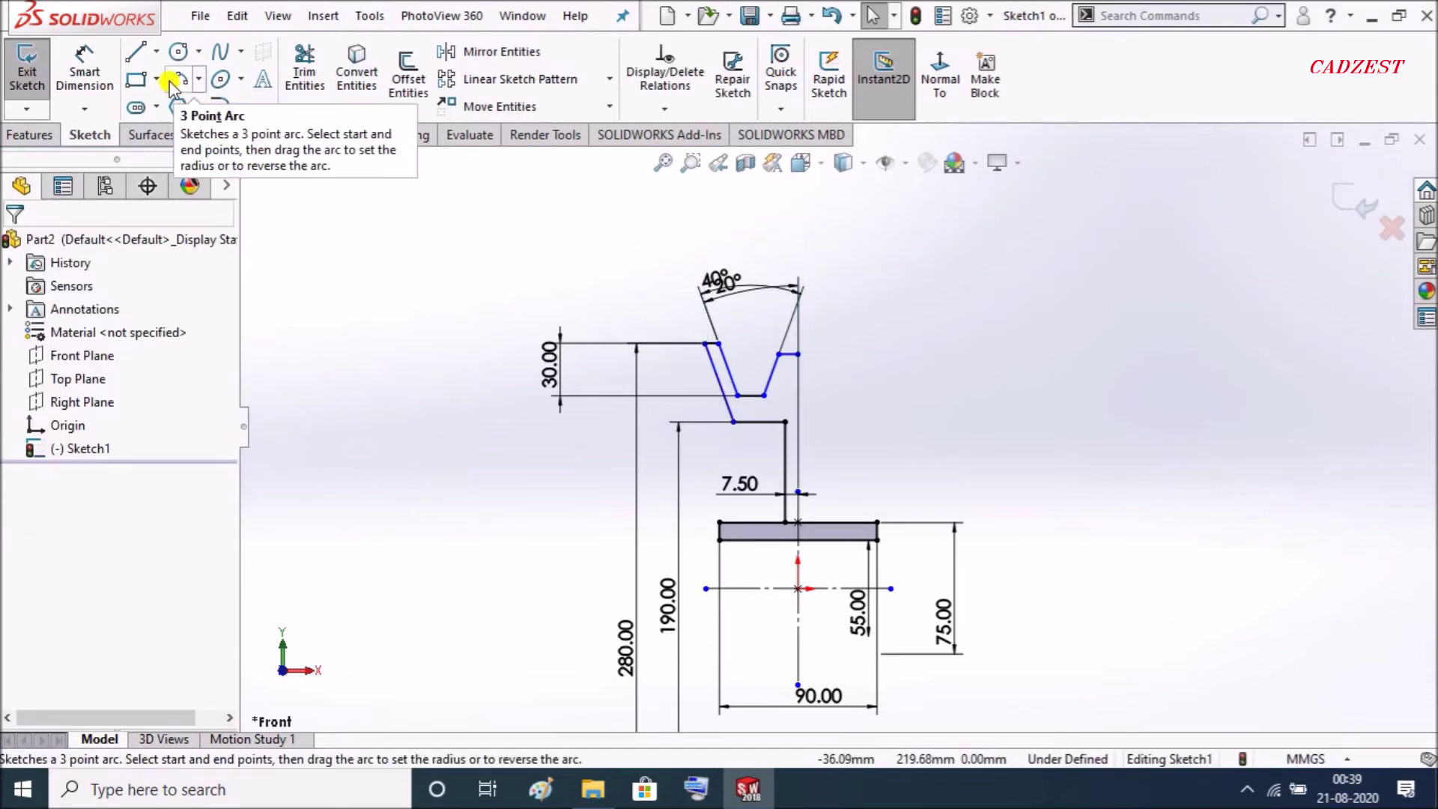
- Dimension the centreline's top endpoint to 90 mm
click(81, 61)
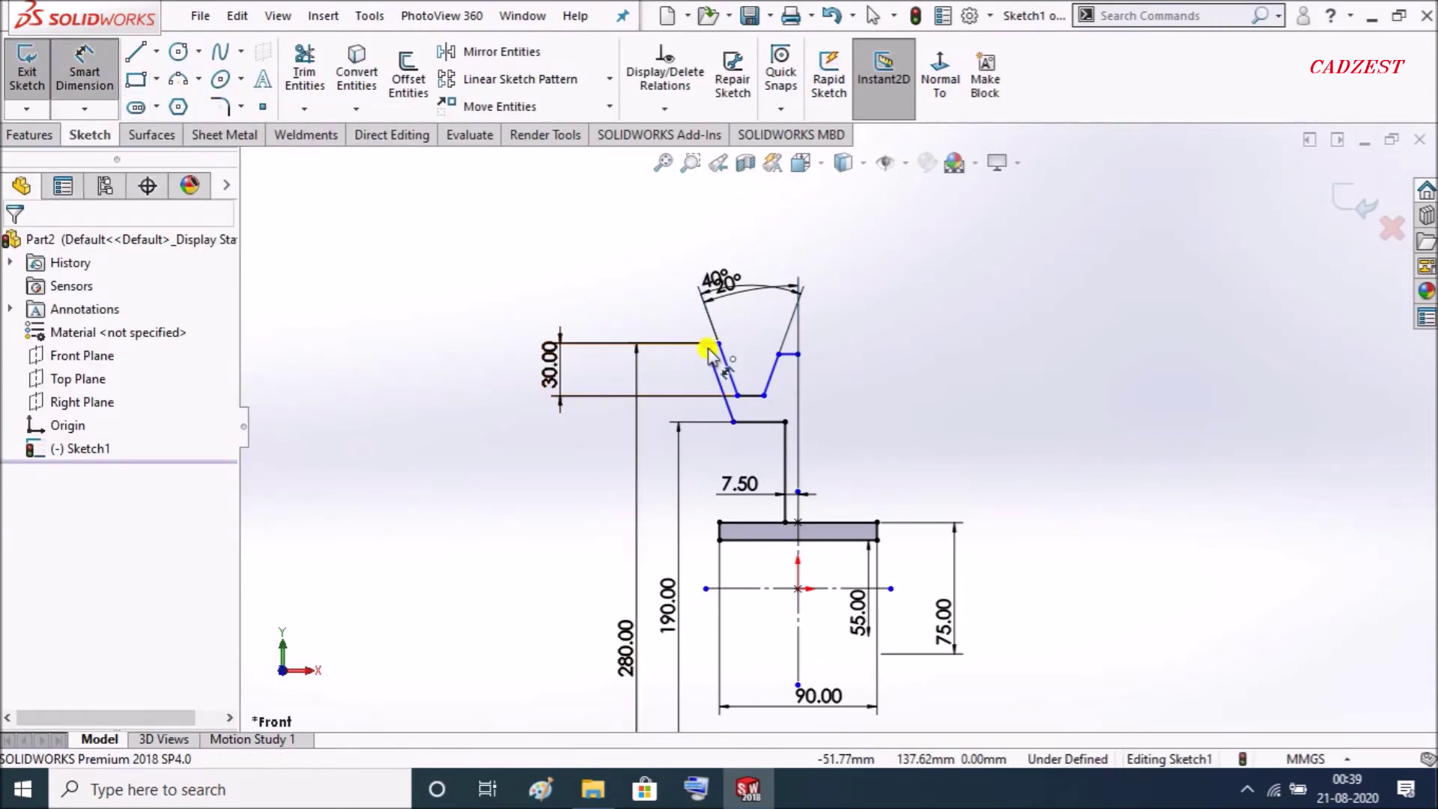
click(798, 493)
click(798, 560)
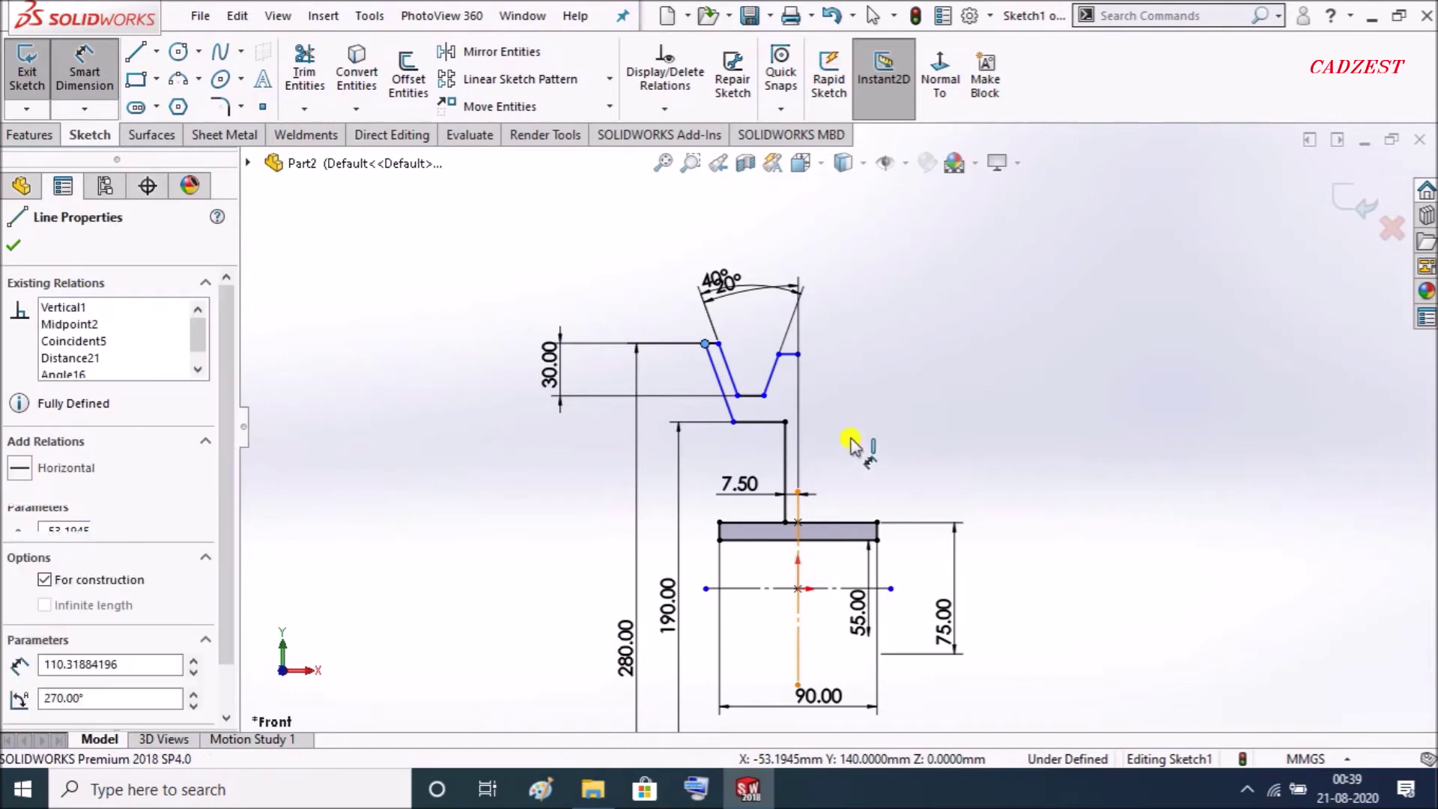
click(838, 249)
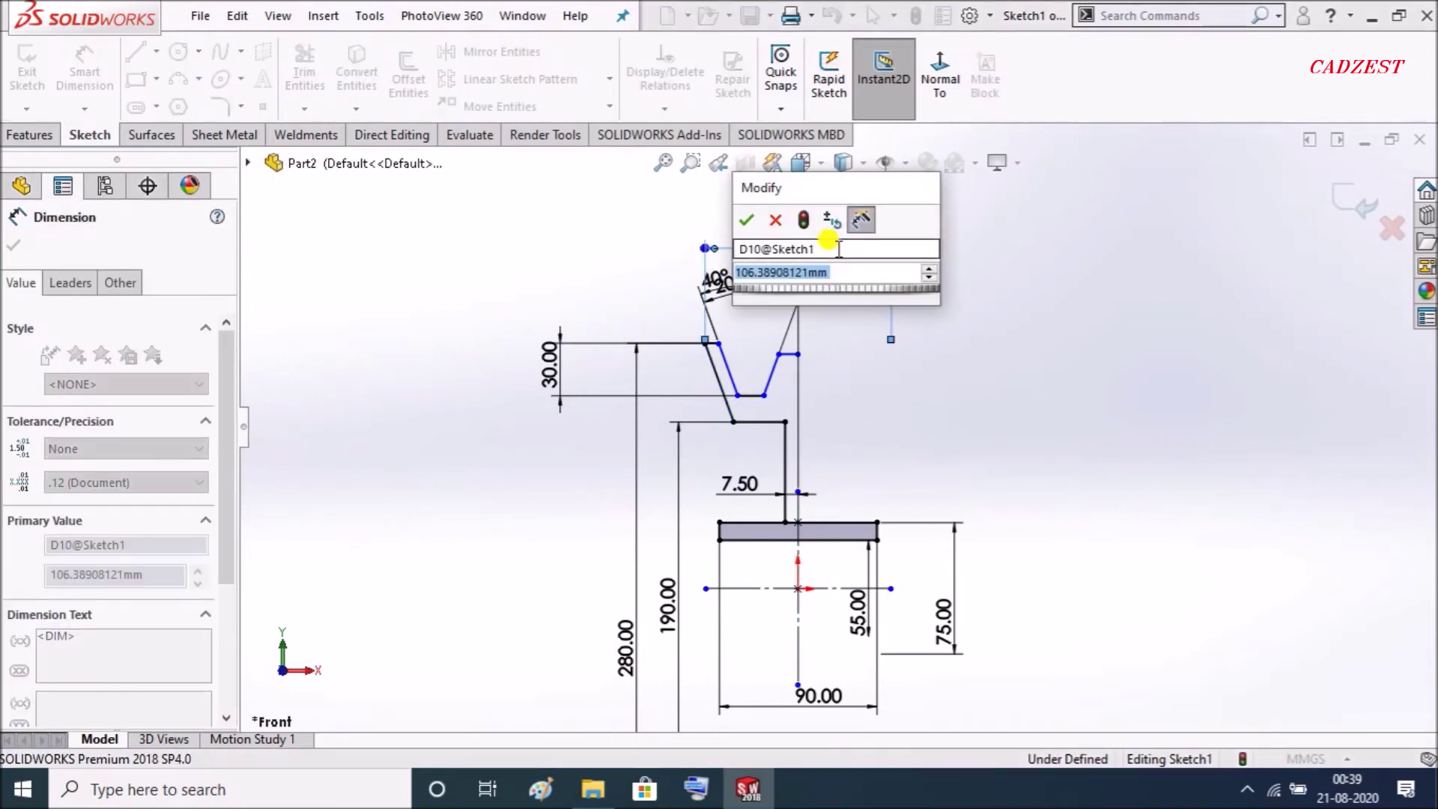
text(90)
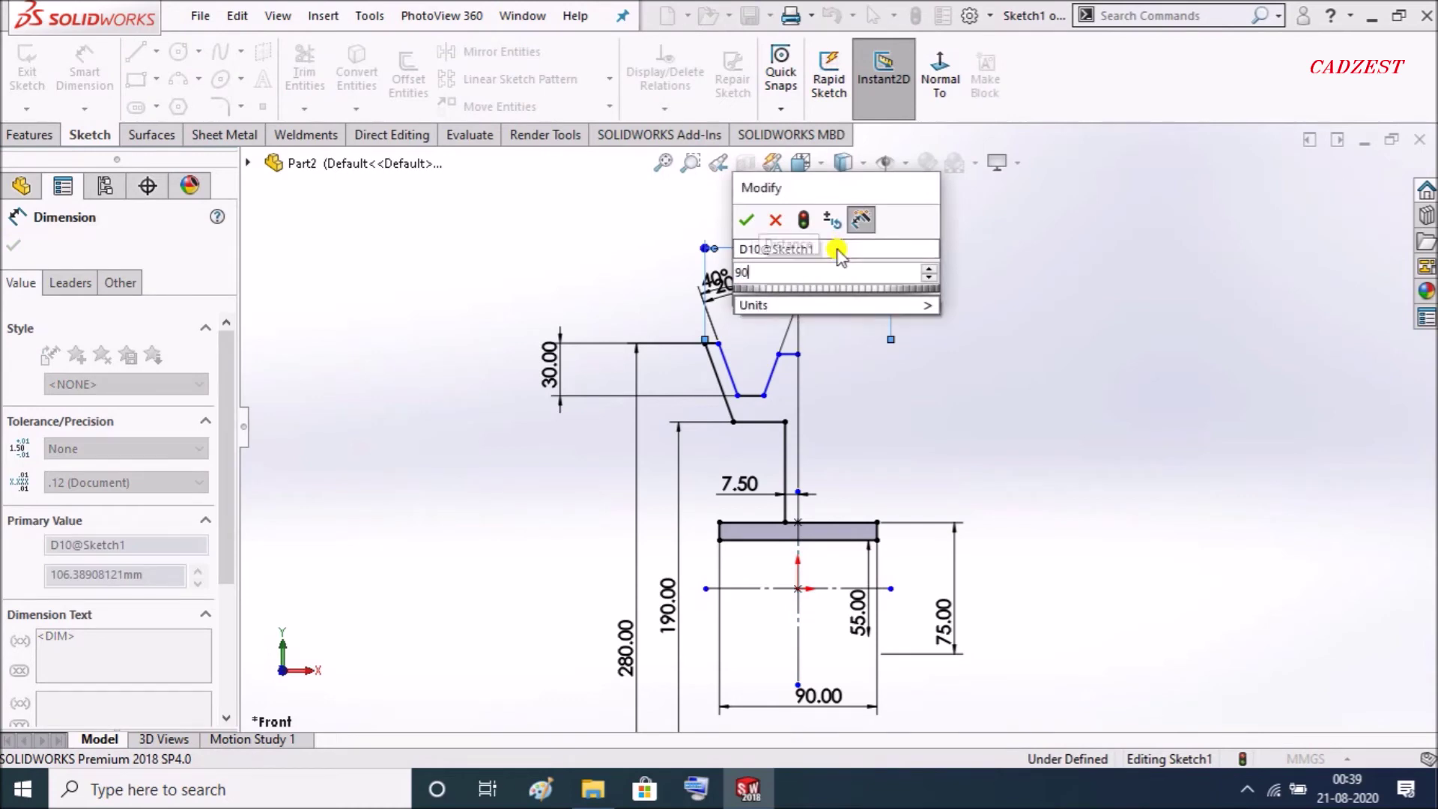
key(Return)
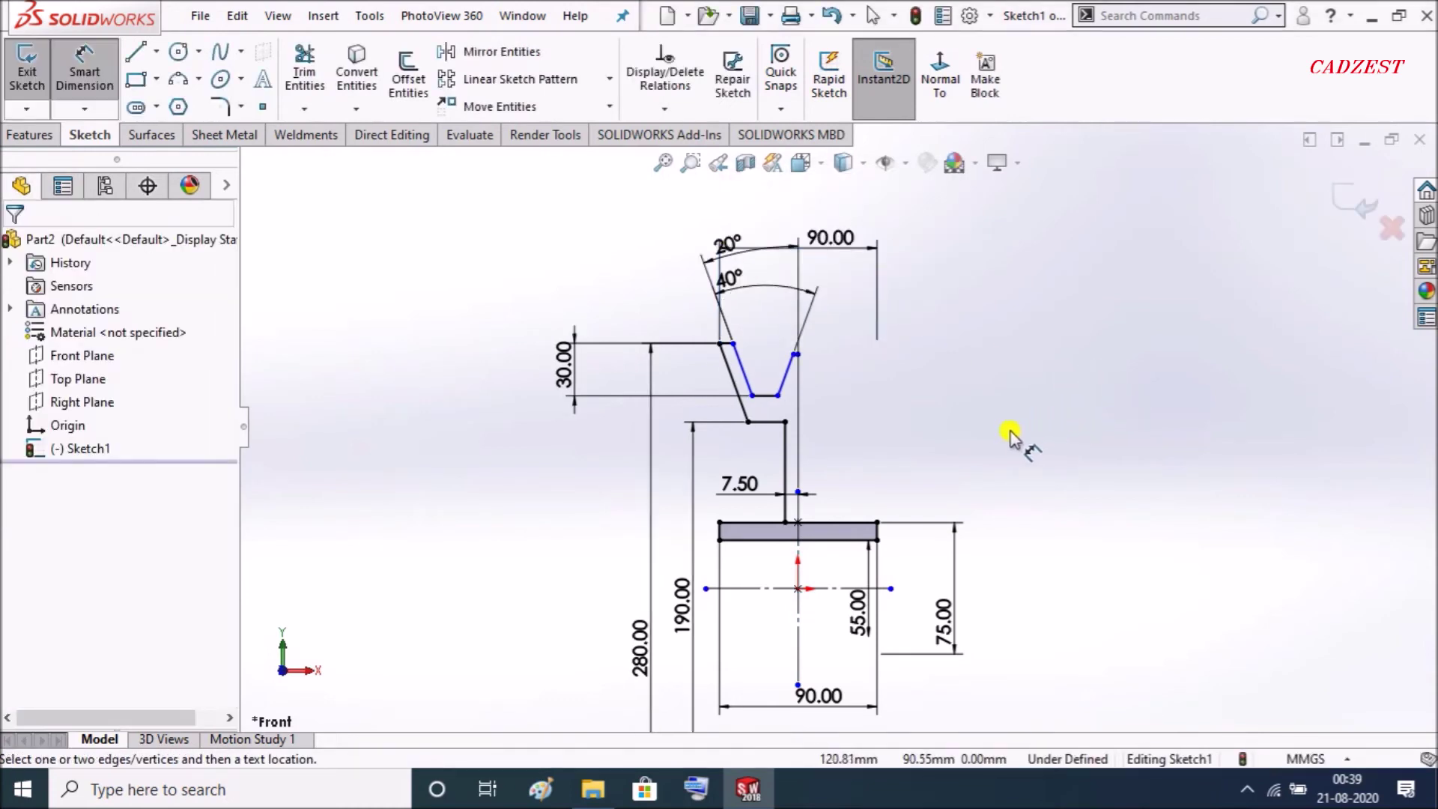
- Dimension the short top-left ledge line to 10 mm
scroll(997, 434, down, 2)
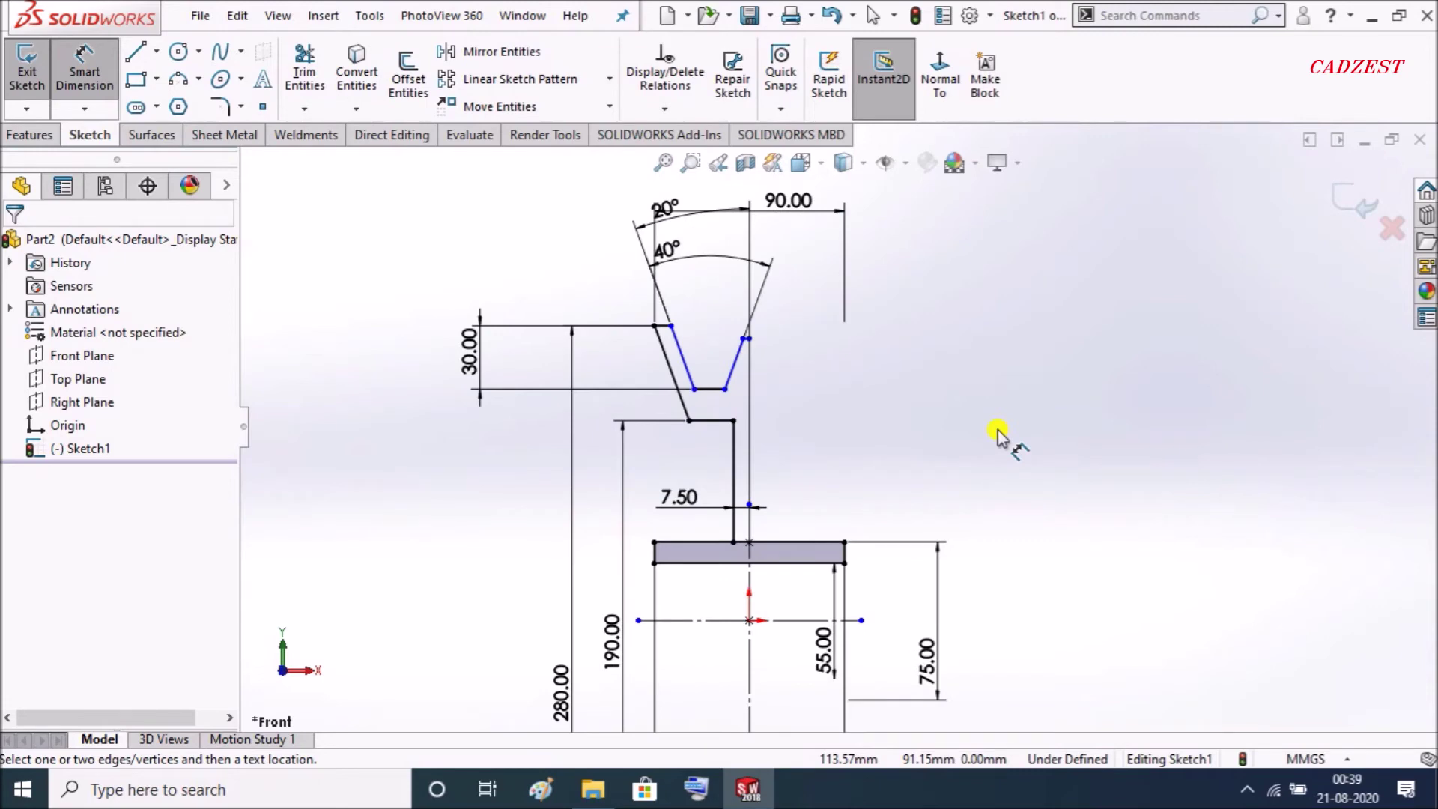
scroll(998, 434, down, 2)
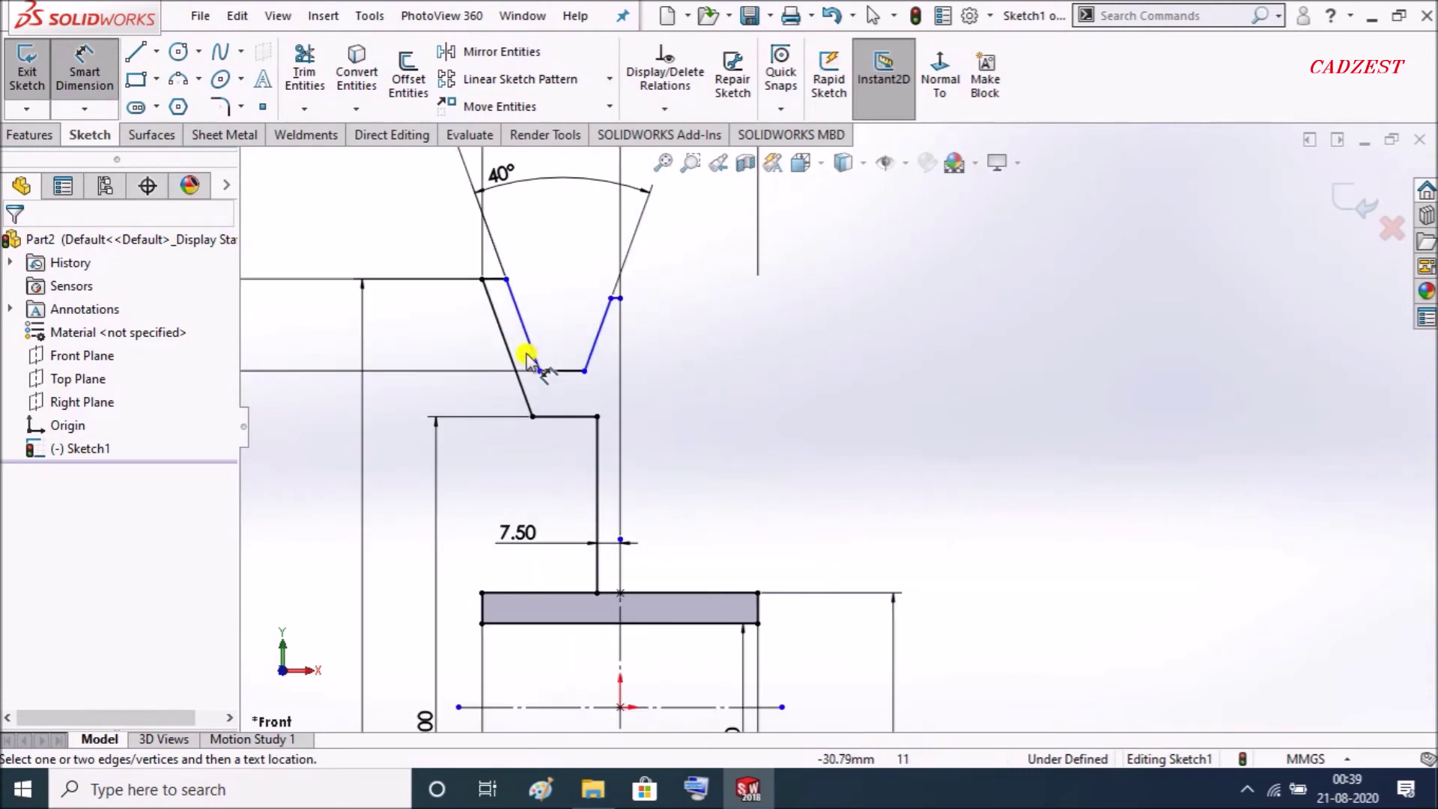
click(495, 280)
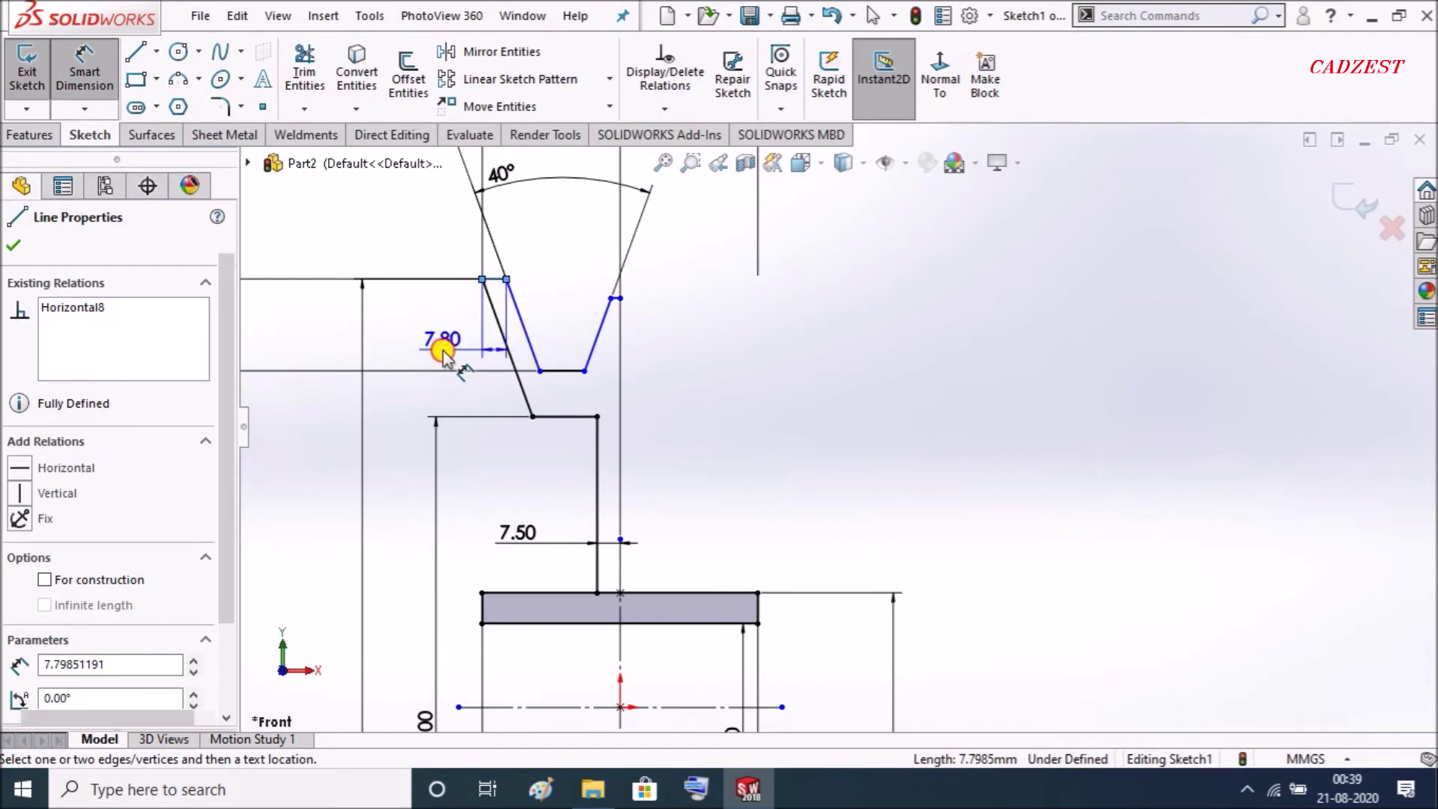
click(443, 349)
text(10)
key(Return)
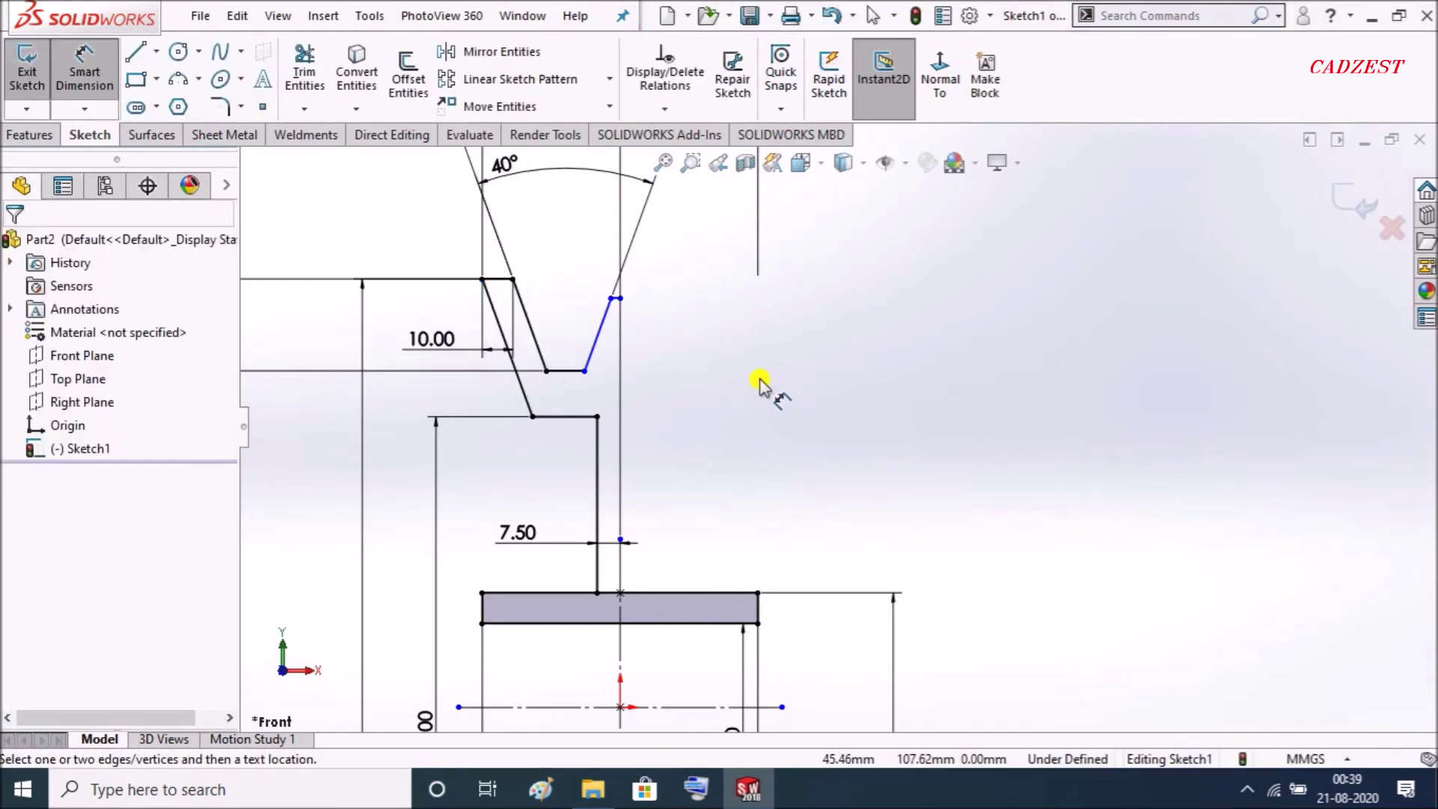
key(Escape)
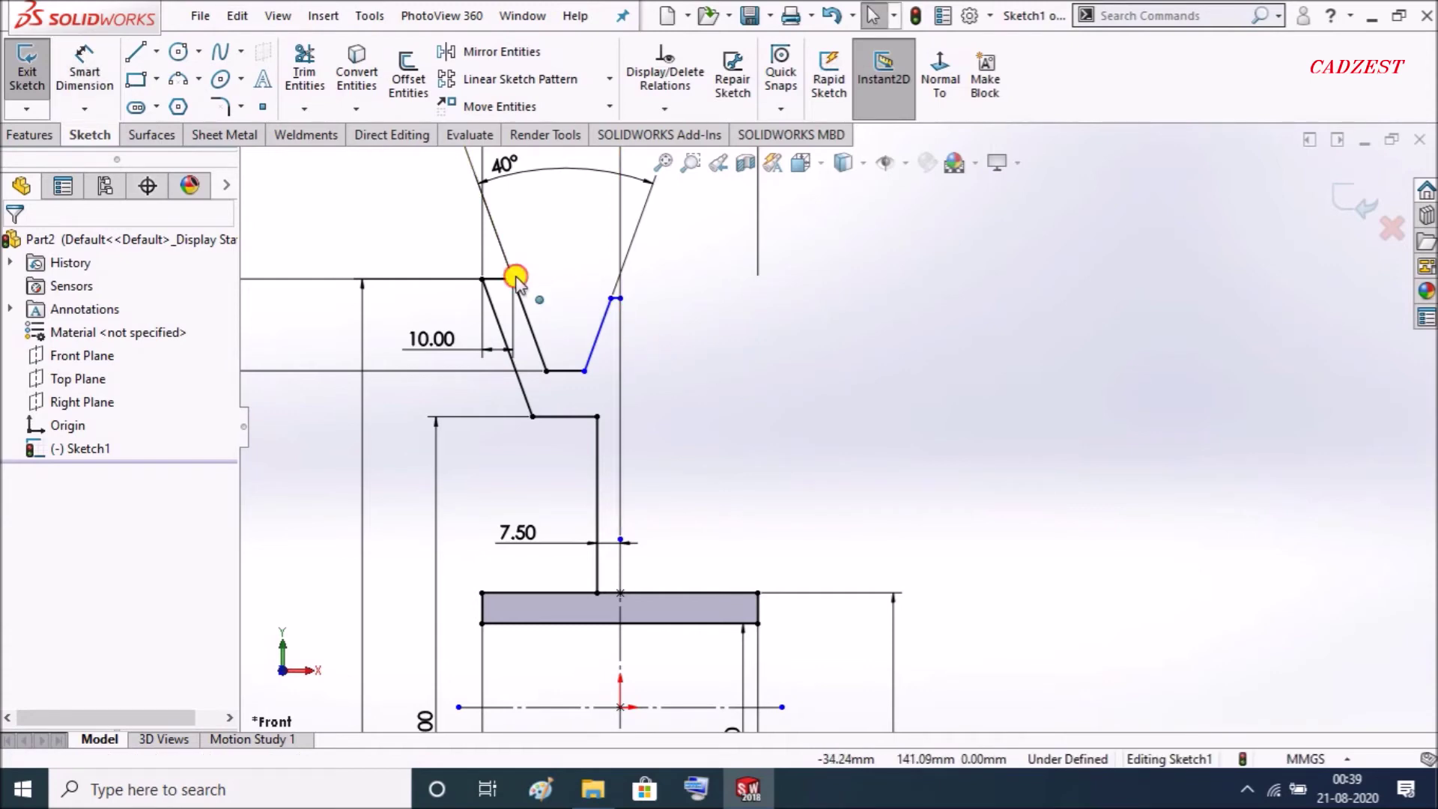
- Make the groove's two top points Horizontal and pull the slanted line's top end leftward
click(514, 280)
ctrl+click(611, 299)
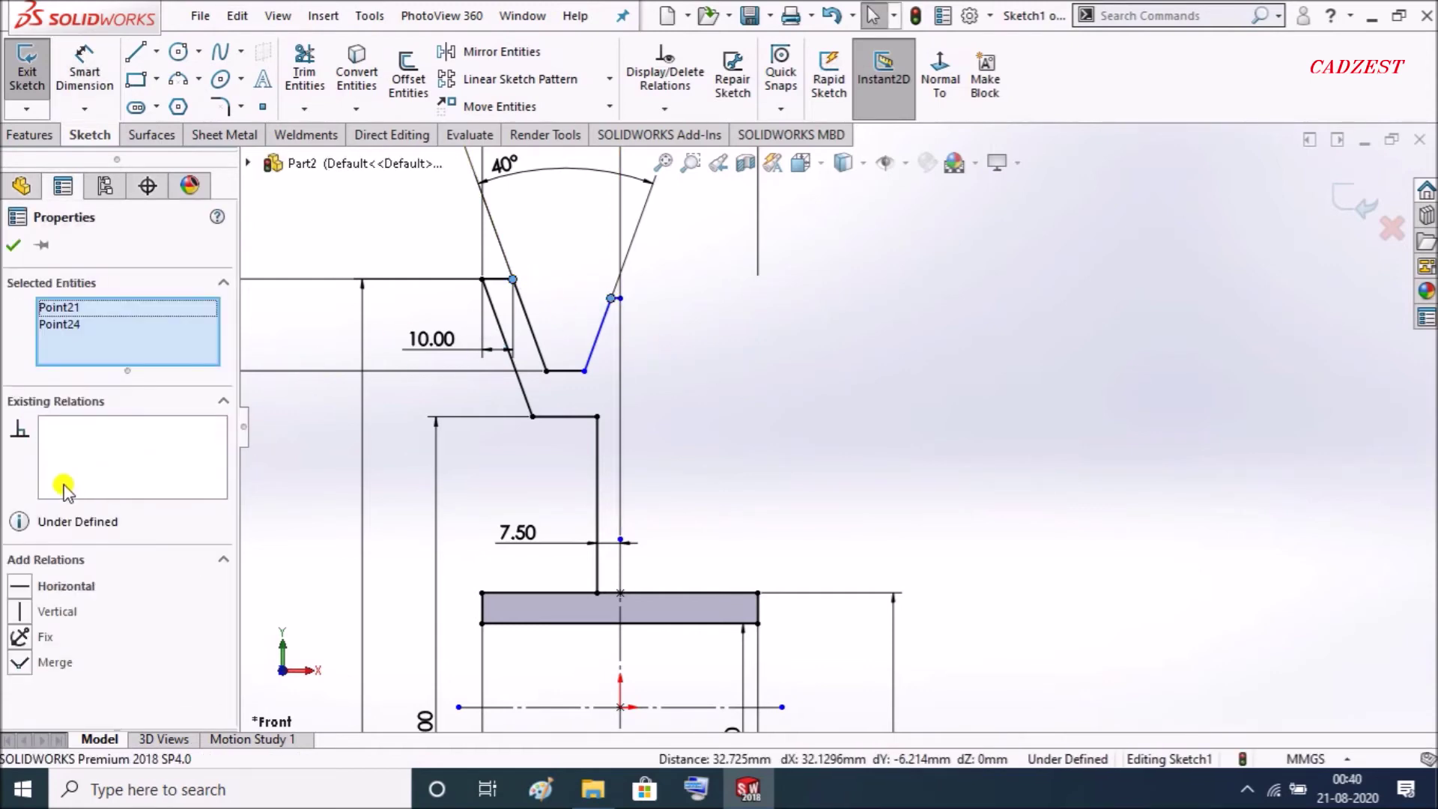
click(20, 589)
click(690, 321)
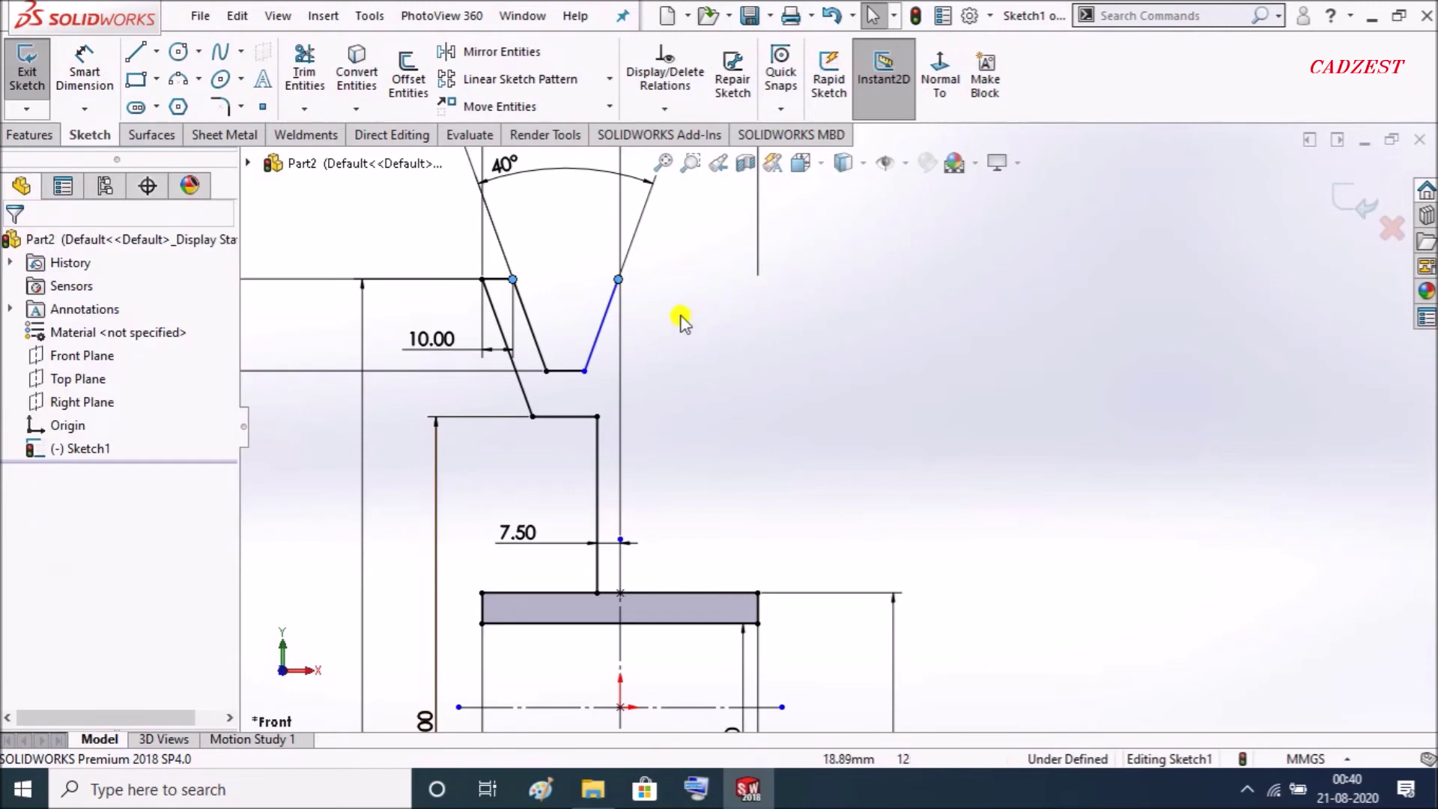
scroll(600, 285, down, 3)
scroll(622, 291, down, 2)
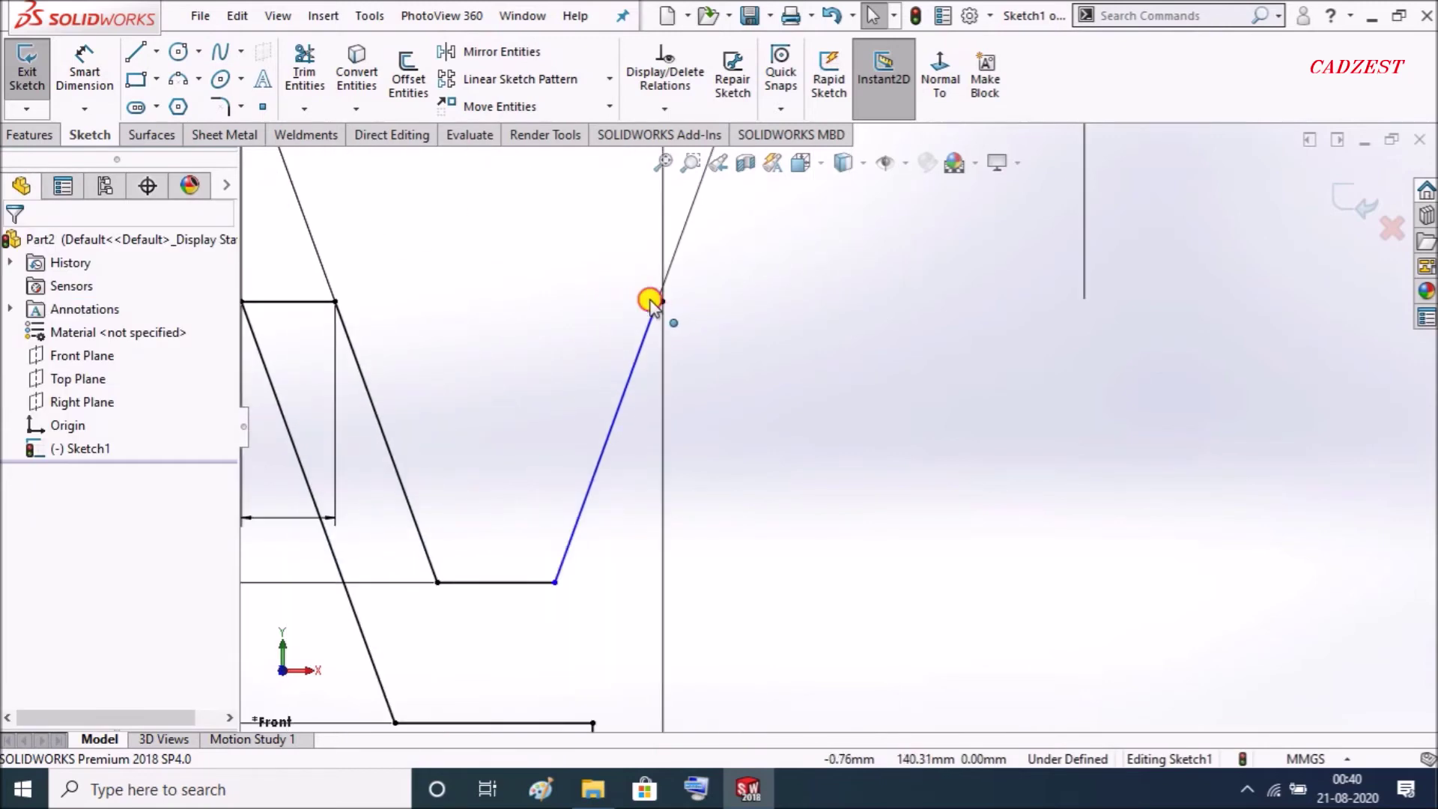
drag(650, 303, 603, 307)
scroll(777, 431, up, 2)
scroll(786, 423, up, 1)
scroll(852, 431, up, 1)
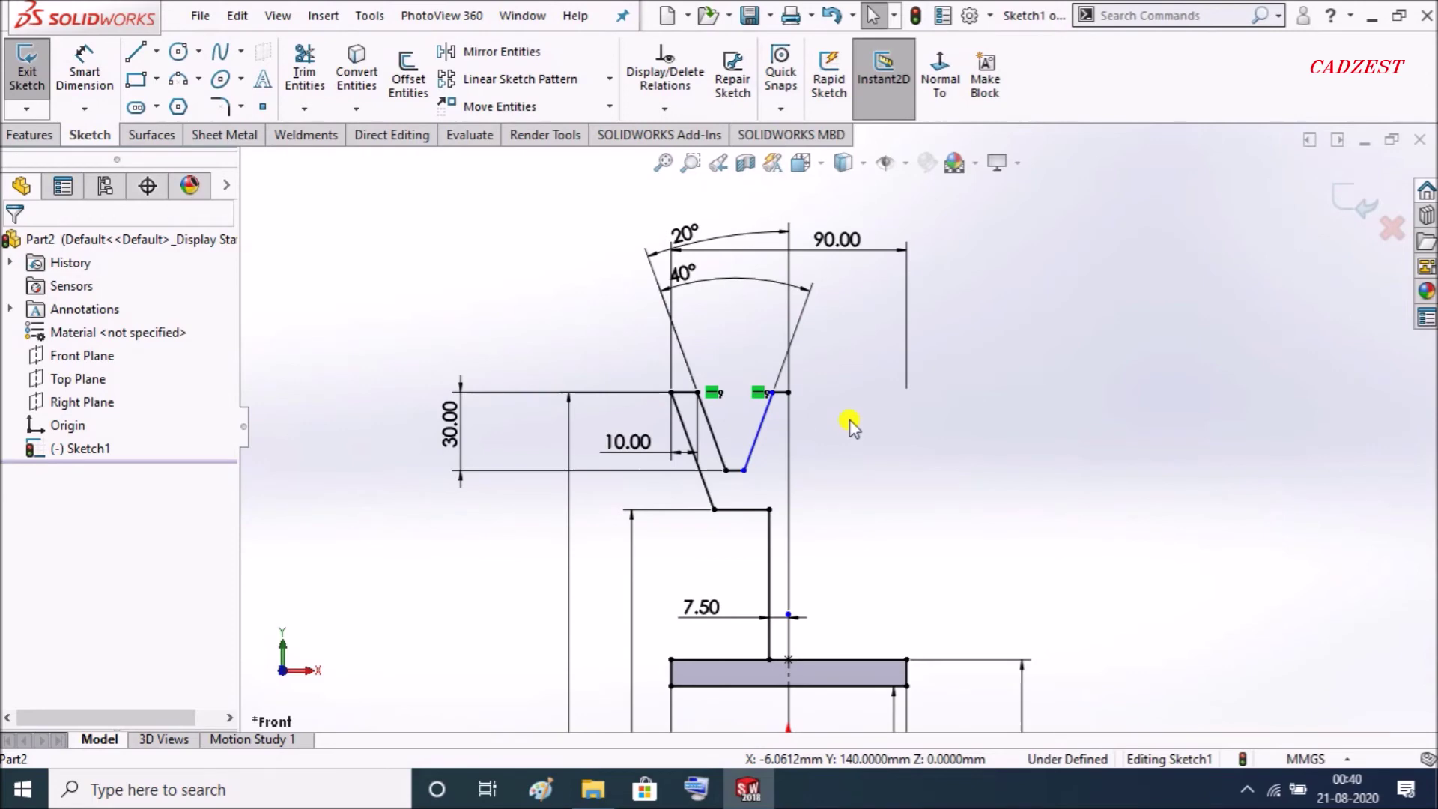
- Dimension the V-groove opening between its top points to 30 mm
click(95, 73)
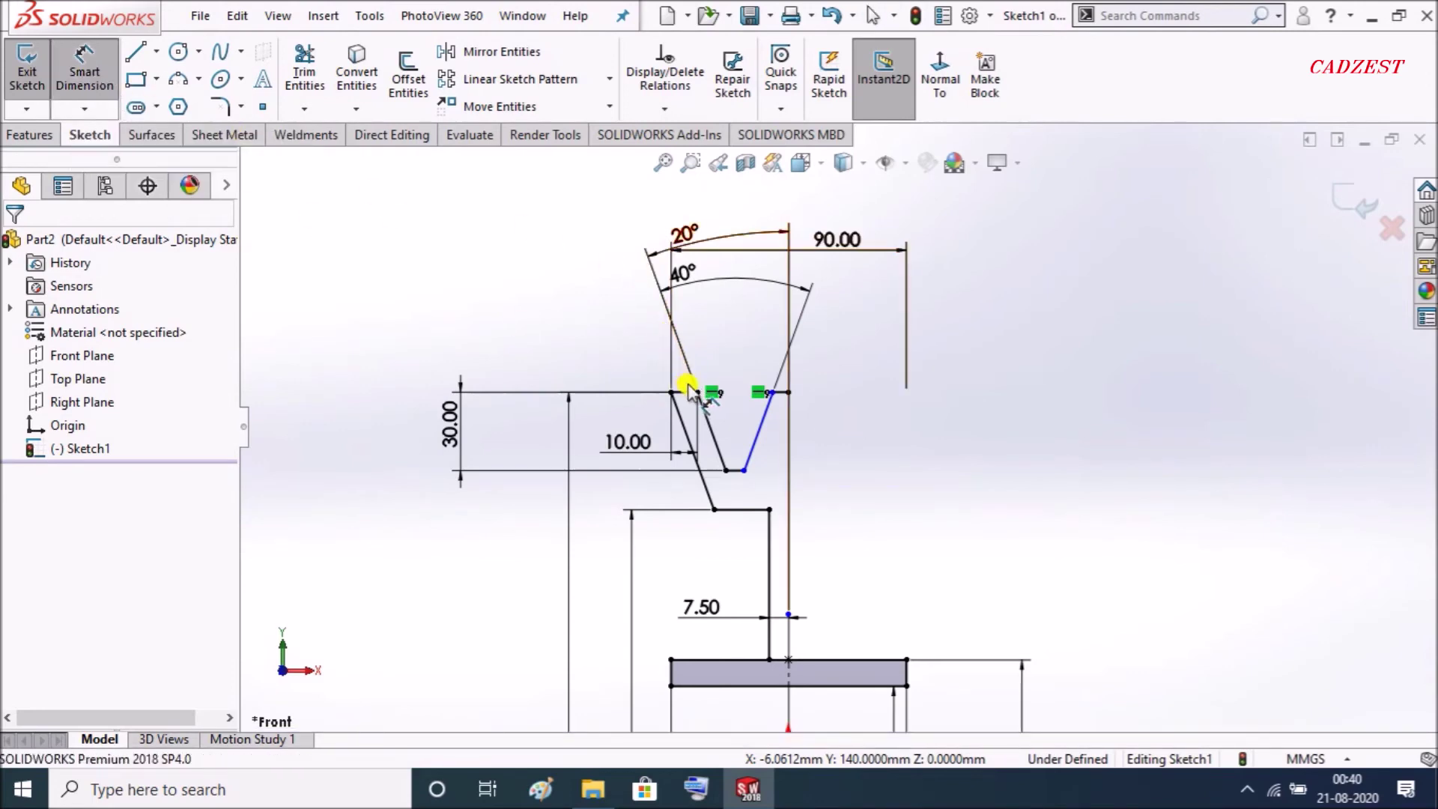
click(772, 392)
click(698, 392)
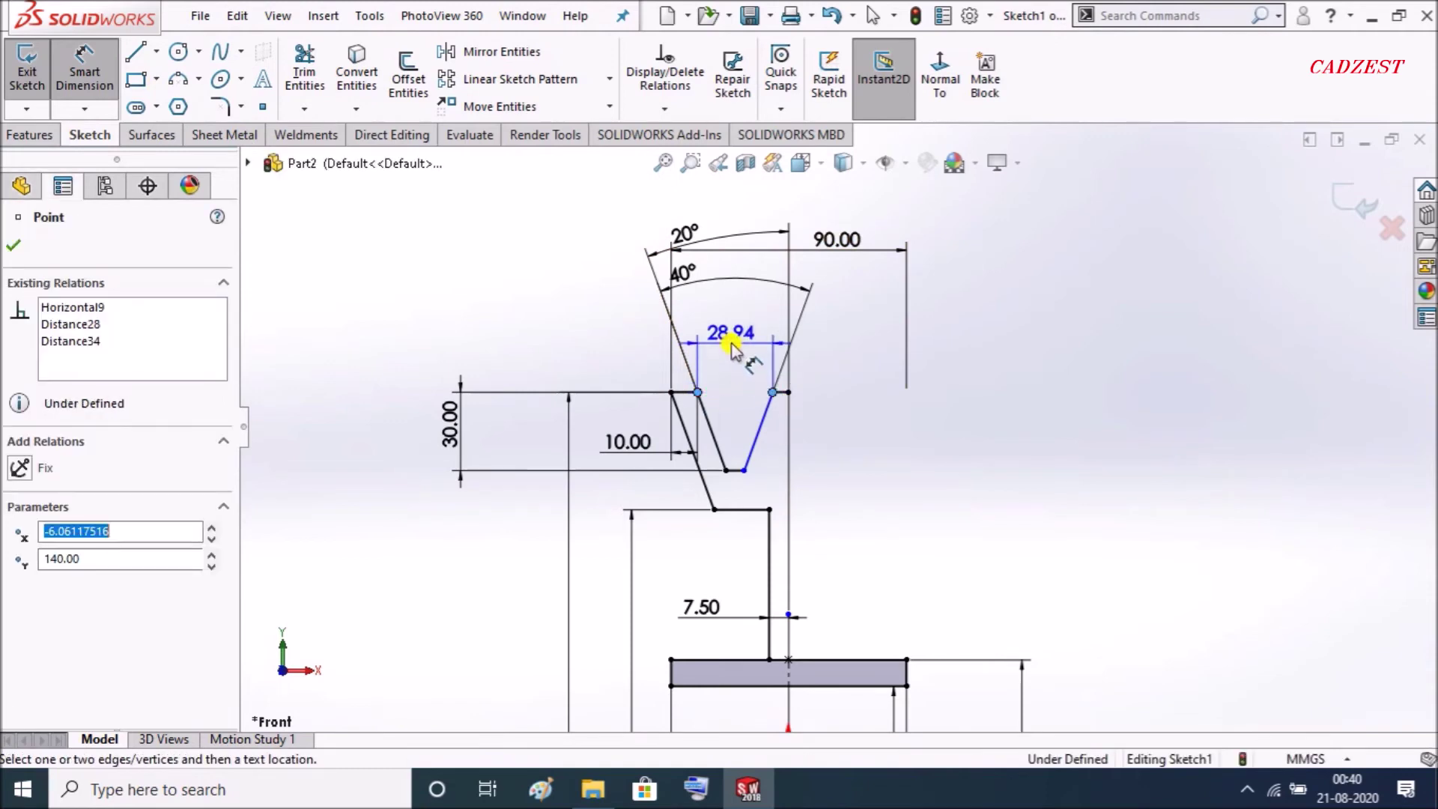
click(734, 334)
text(30)
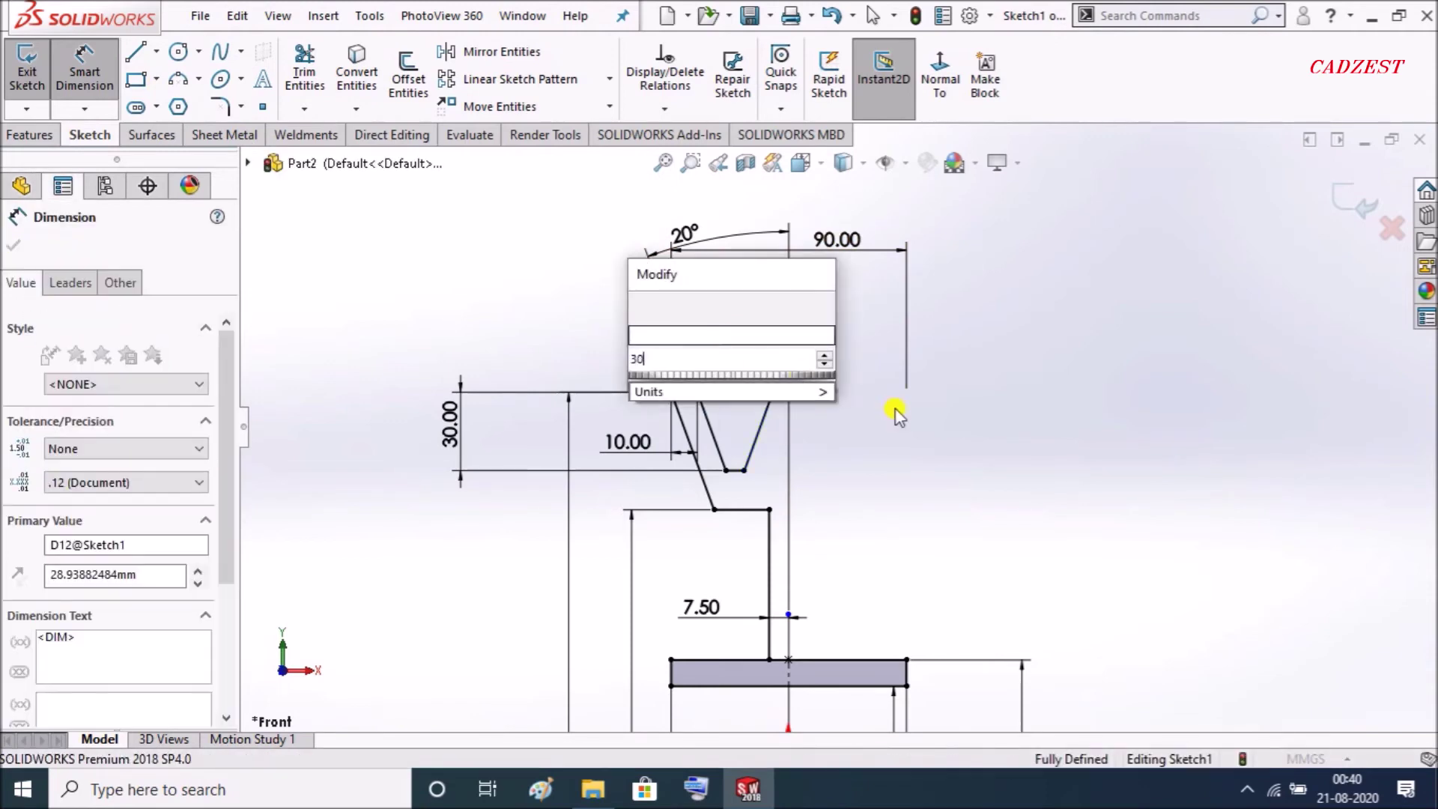
key(Return)
click(937, 408)
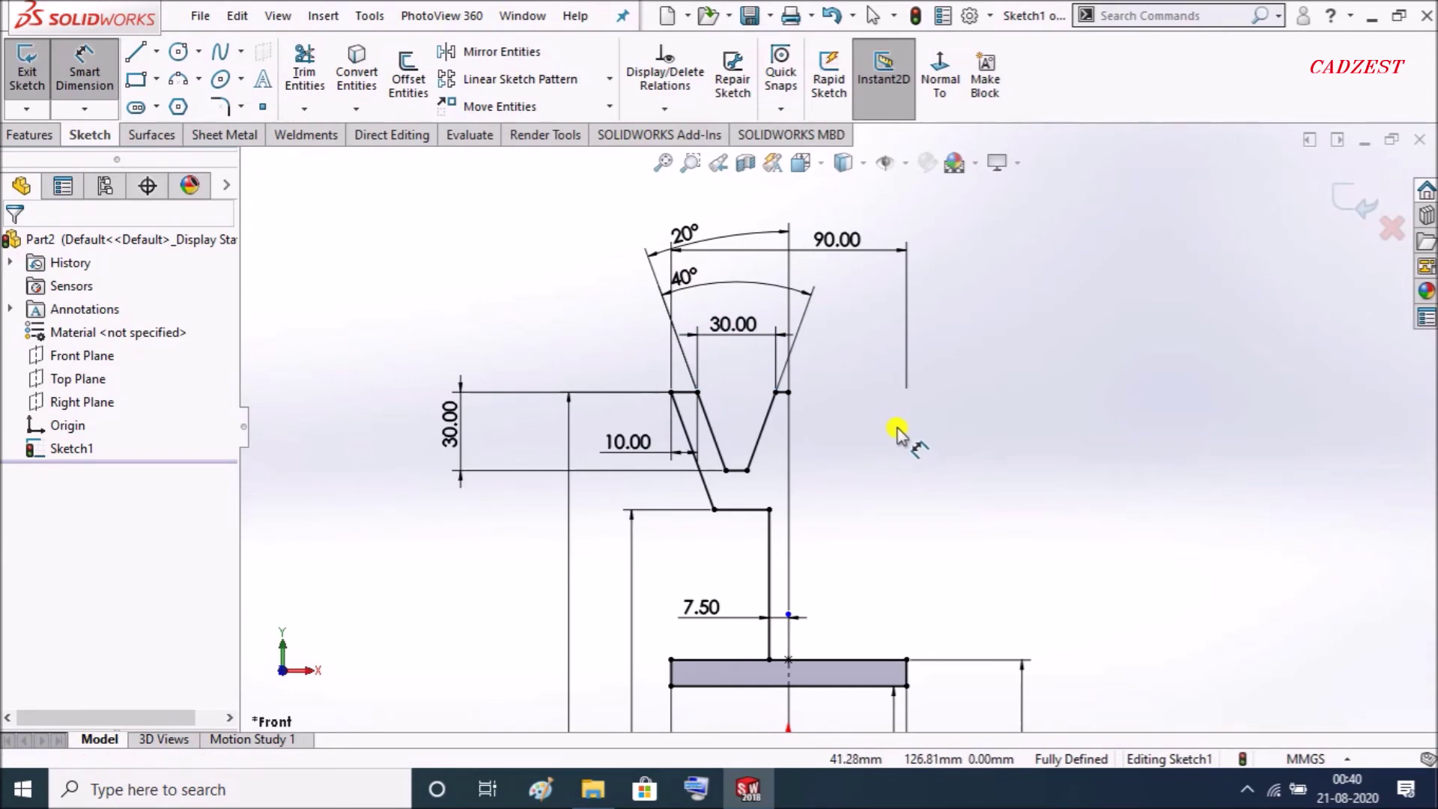
key(Escape)
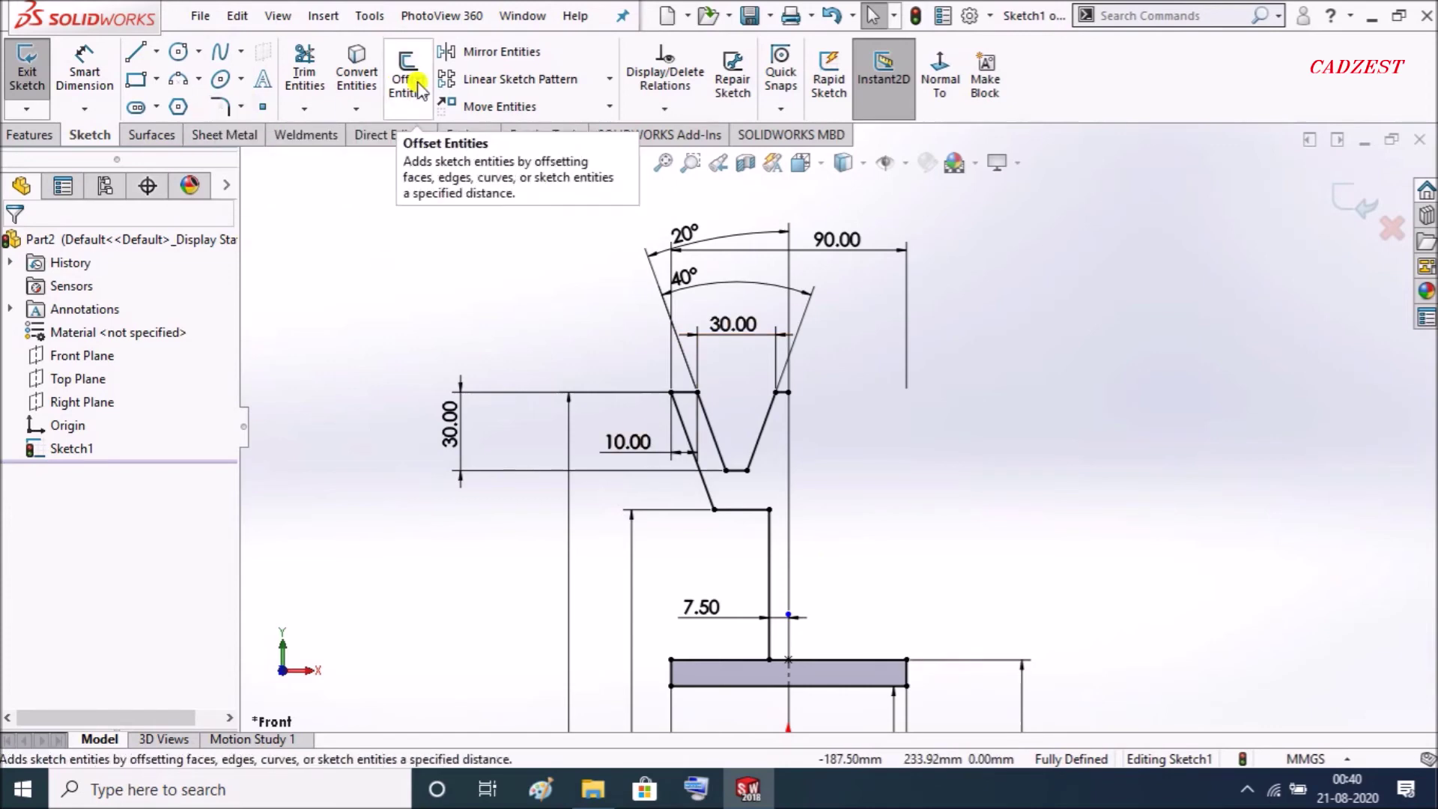
- Mirror the groove profile lines and hub line about the vertical centreline Line2
click(482, 51)
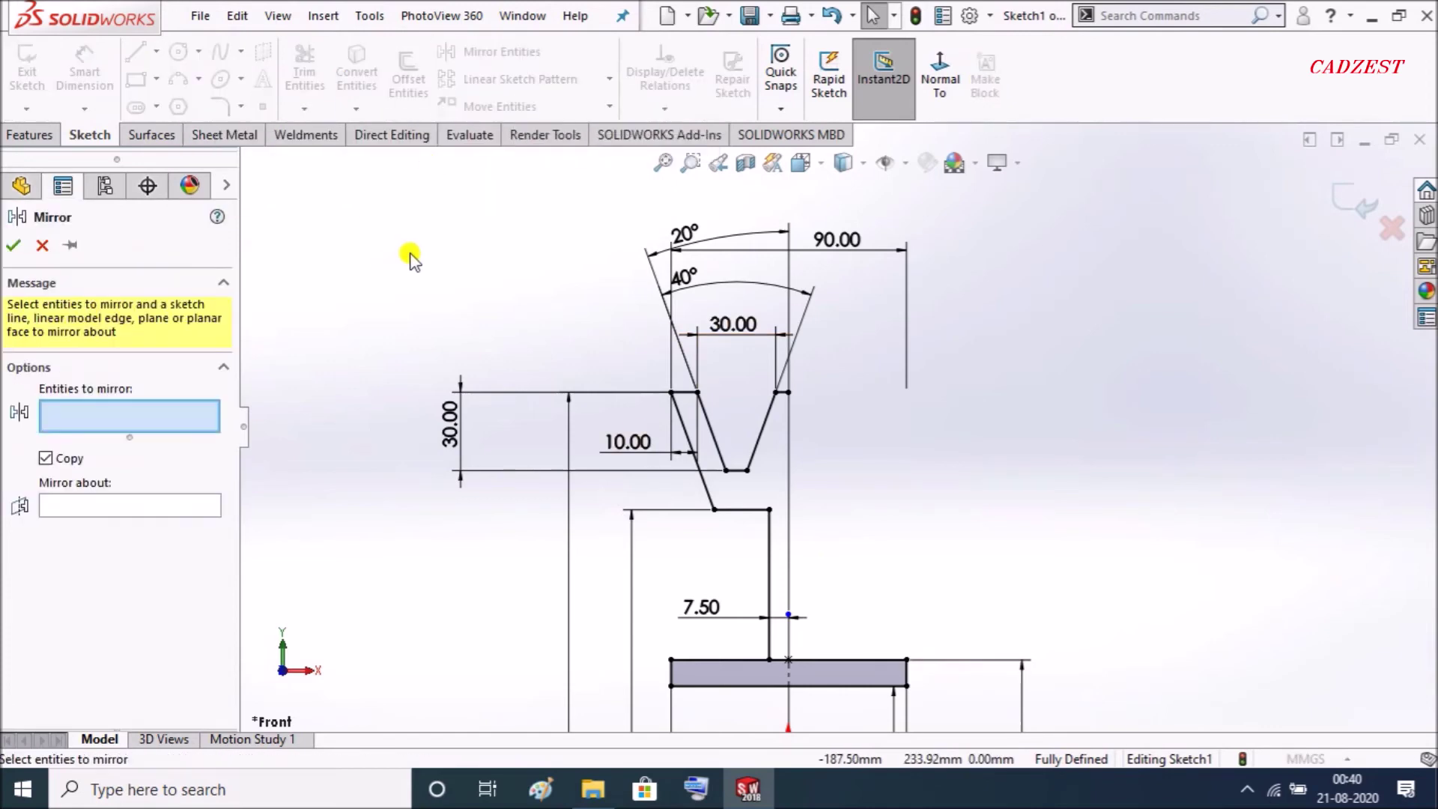
mouse_move(445, 213)
mouse_down()
mouse_move(714, 512)
mouse_move(845, 600)
mouse_up()
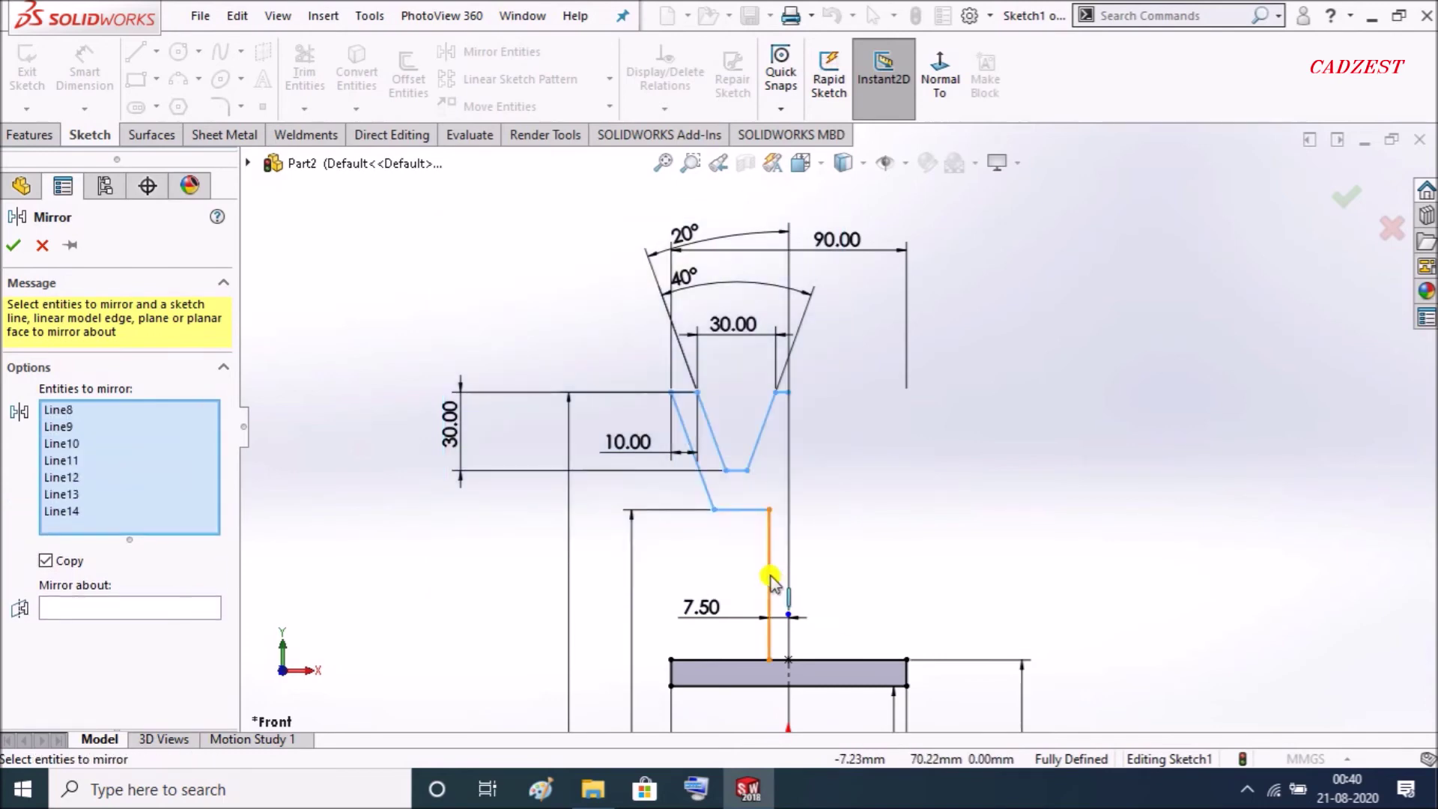
click(769, 578)
click(171, 628)
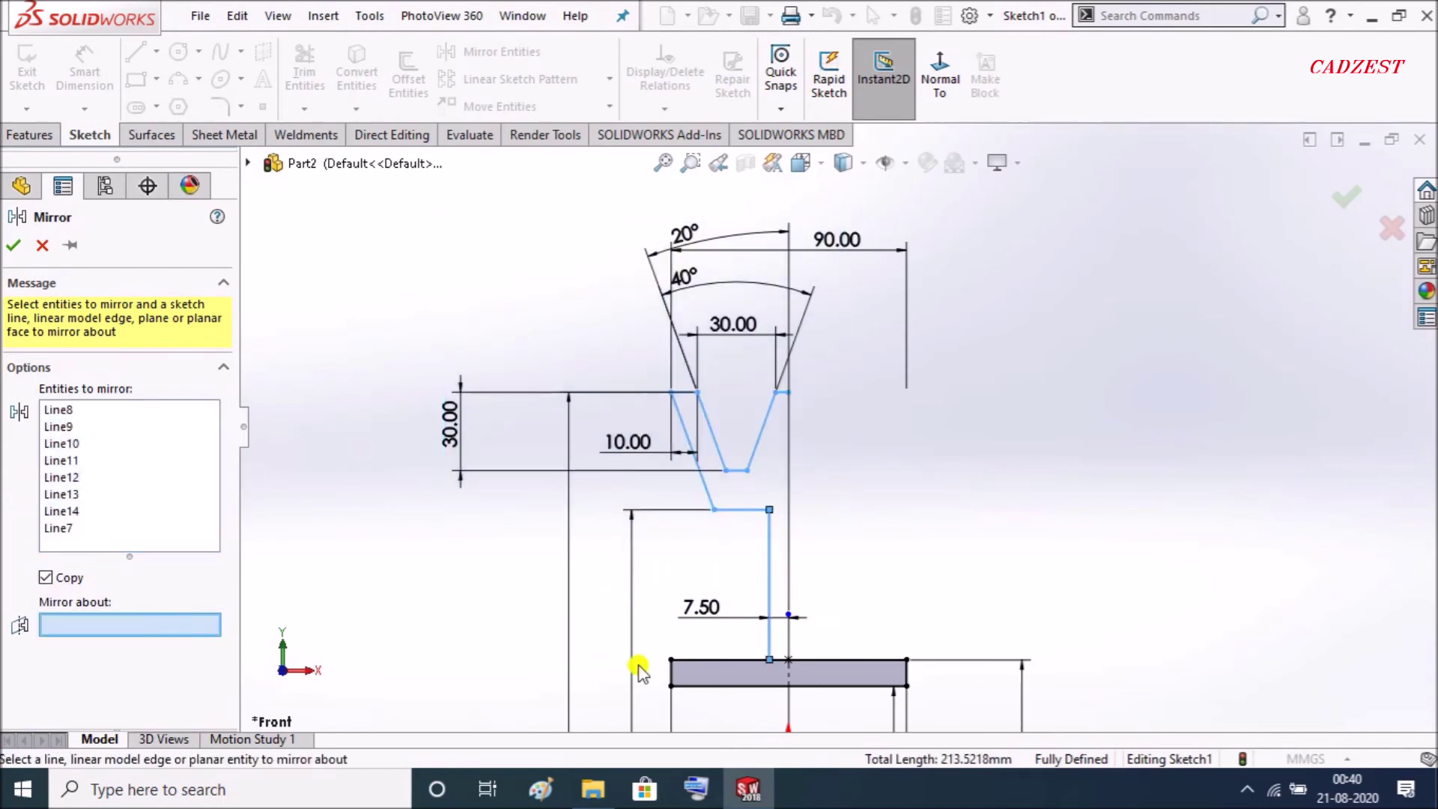
click(790, 706)
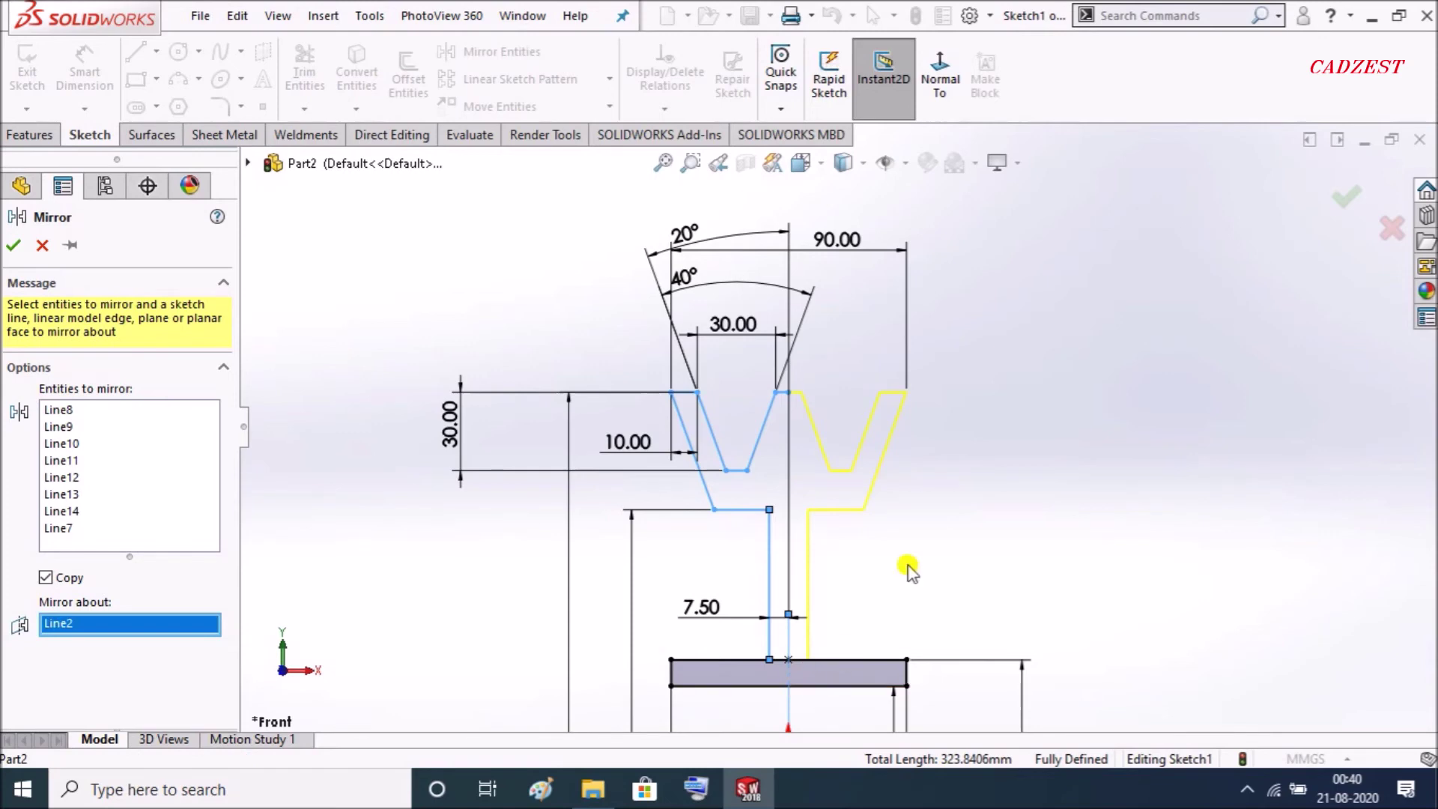
click(14, 245)
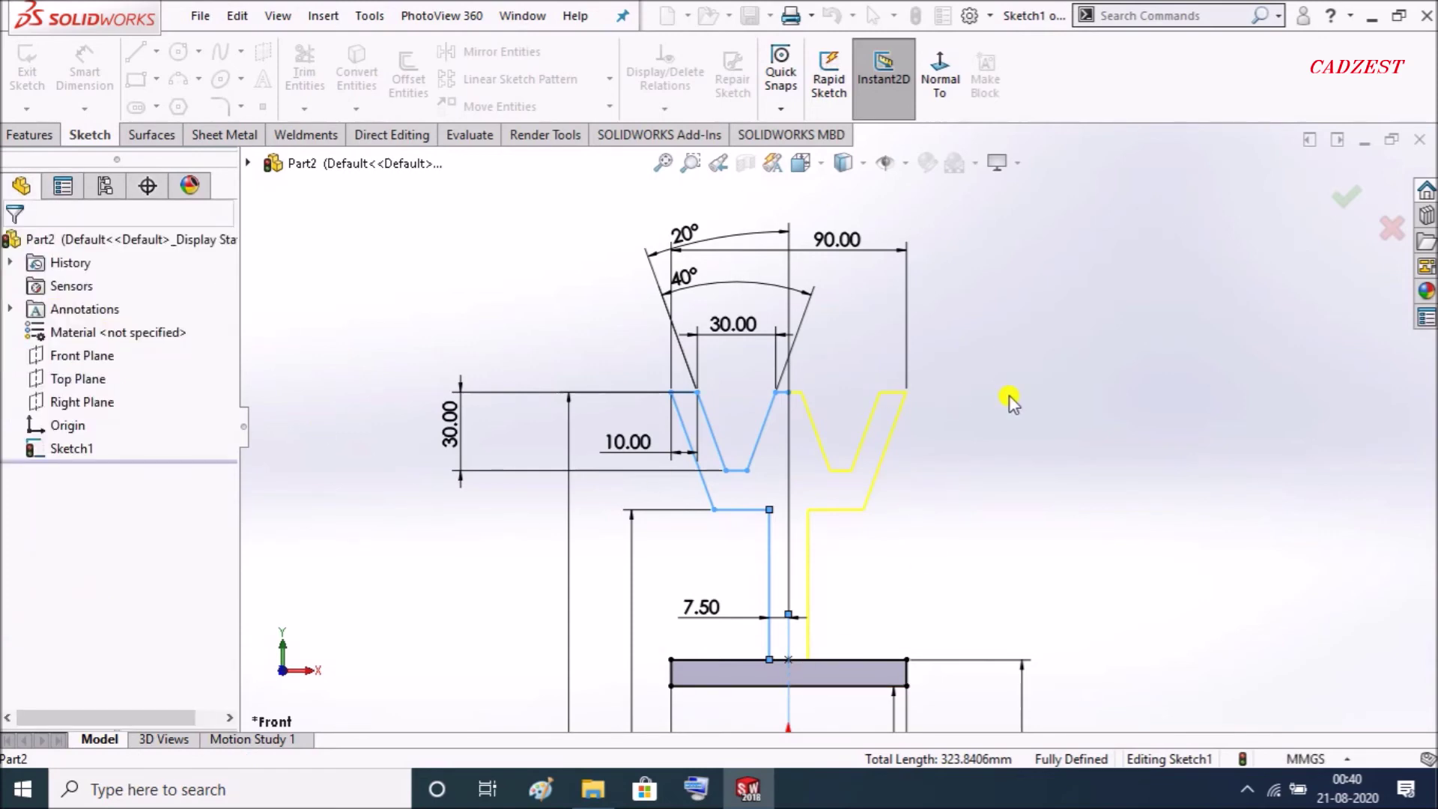
scroll(964, 480, up, 2)
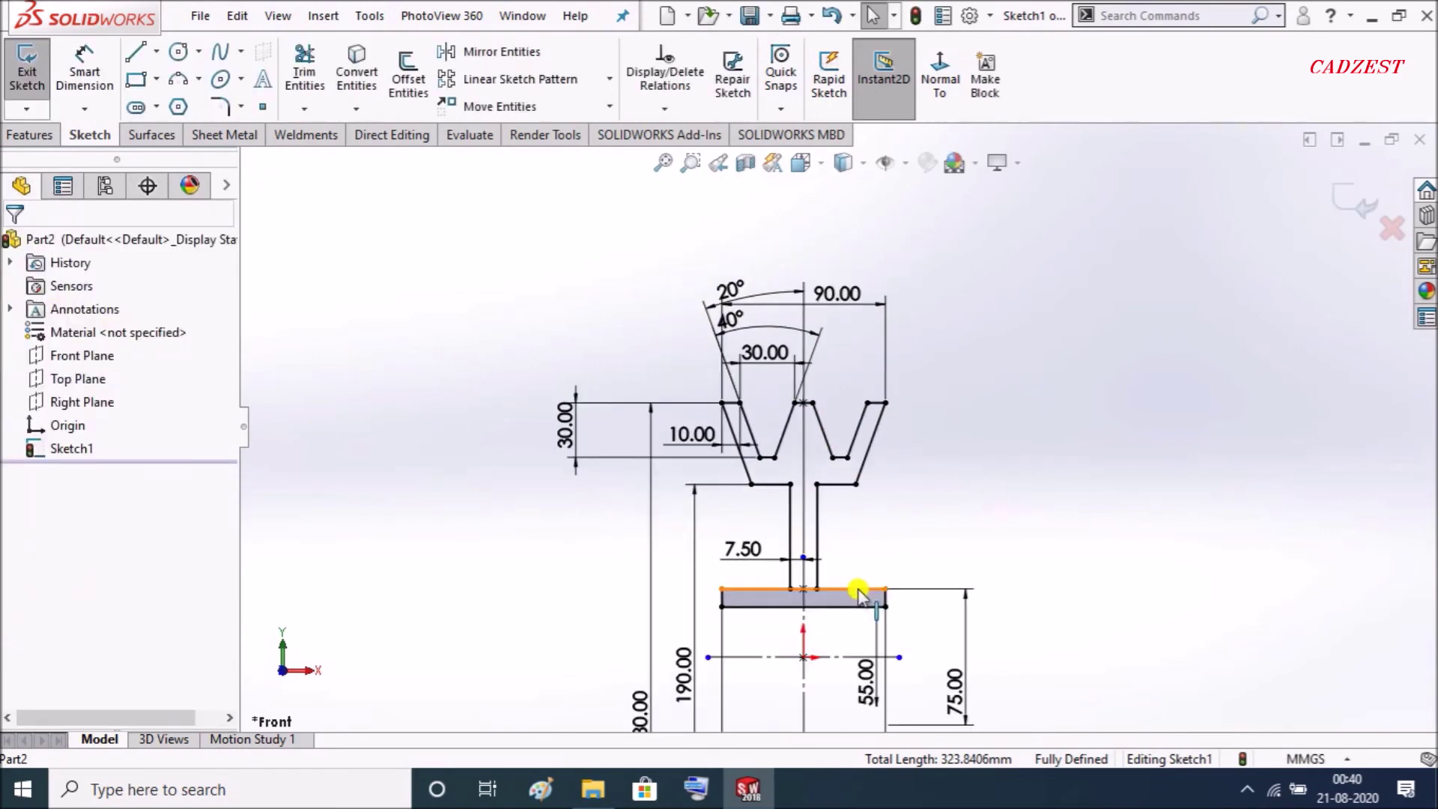
scroll(824, 587, down, 2)
scroll(749, 541, down, 2)
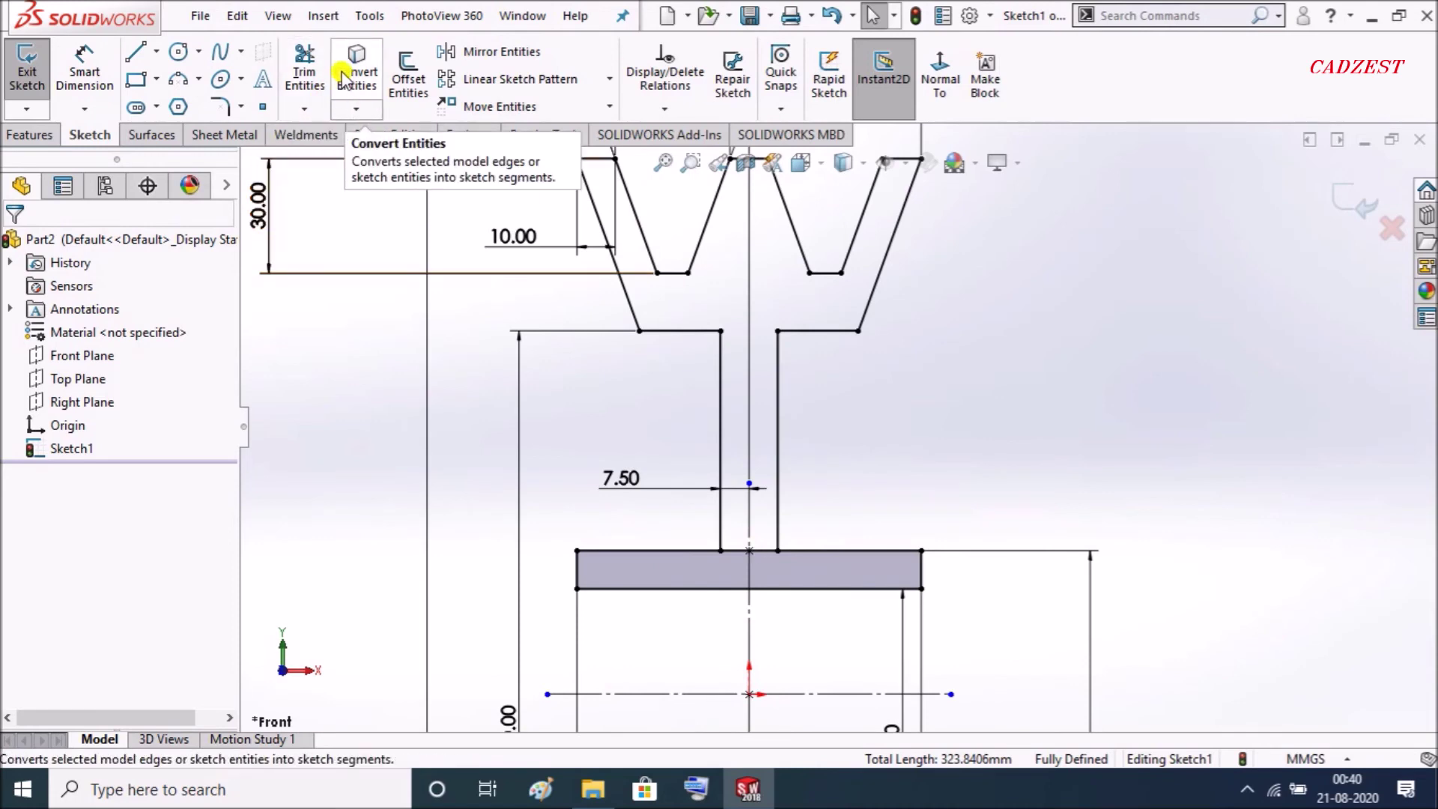
- Power-trim the extra top-line piece beside the centerline
click(304, 72)
scroll(783, 544, down, 3)
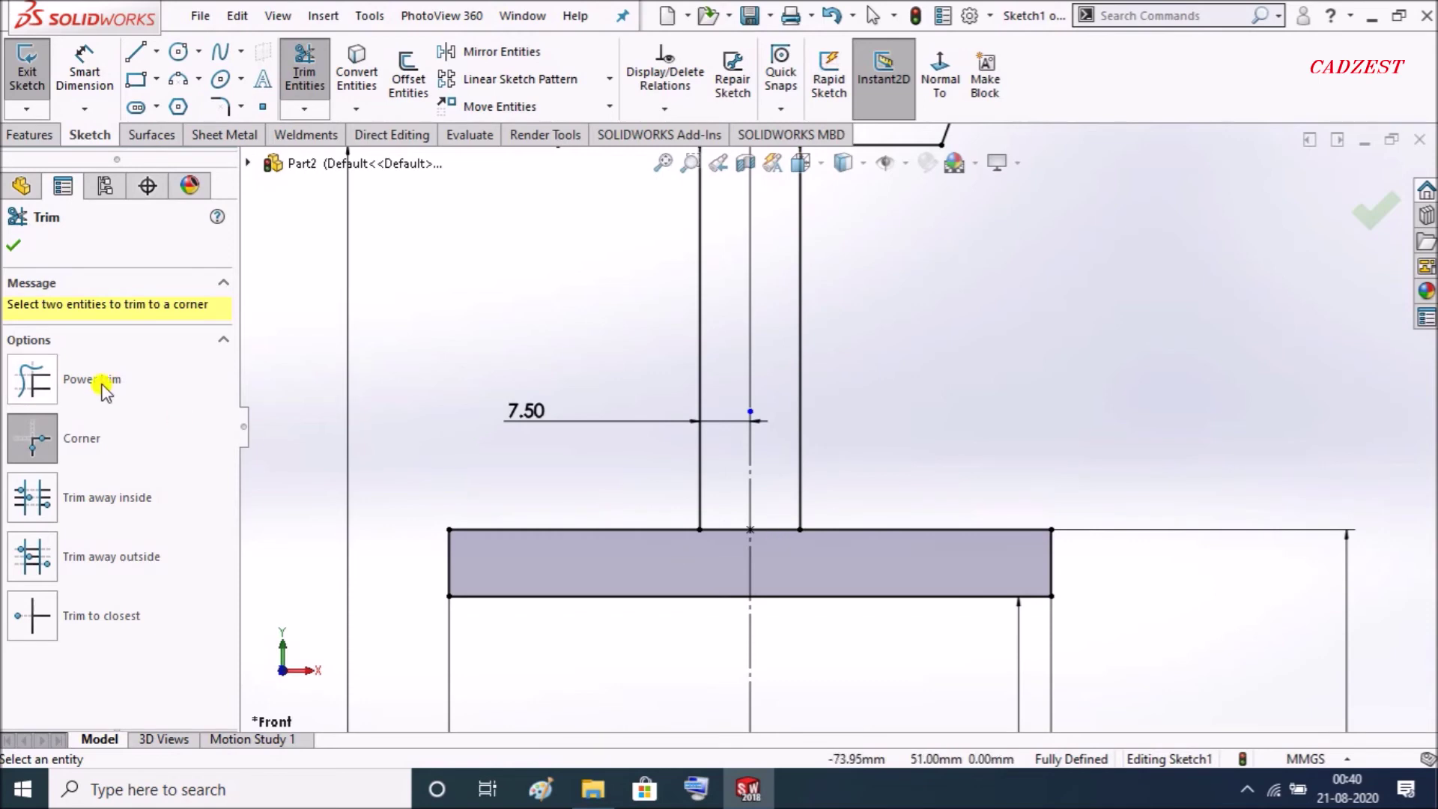
click(46, 379)
mouse_move(774, 498)
mouse_down()
mouse_move(774, 539)
mouse_move(727, 558)
mouse_up()
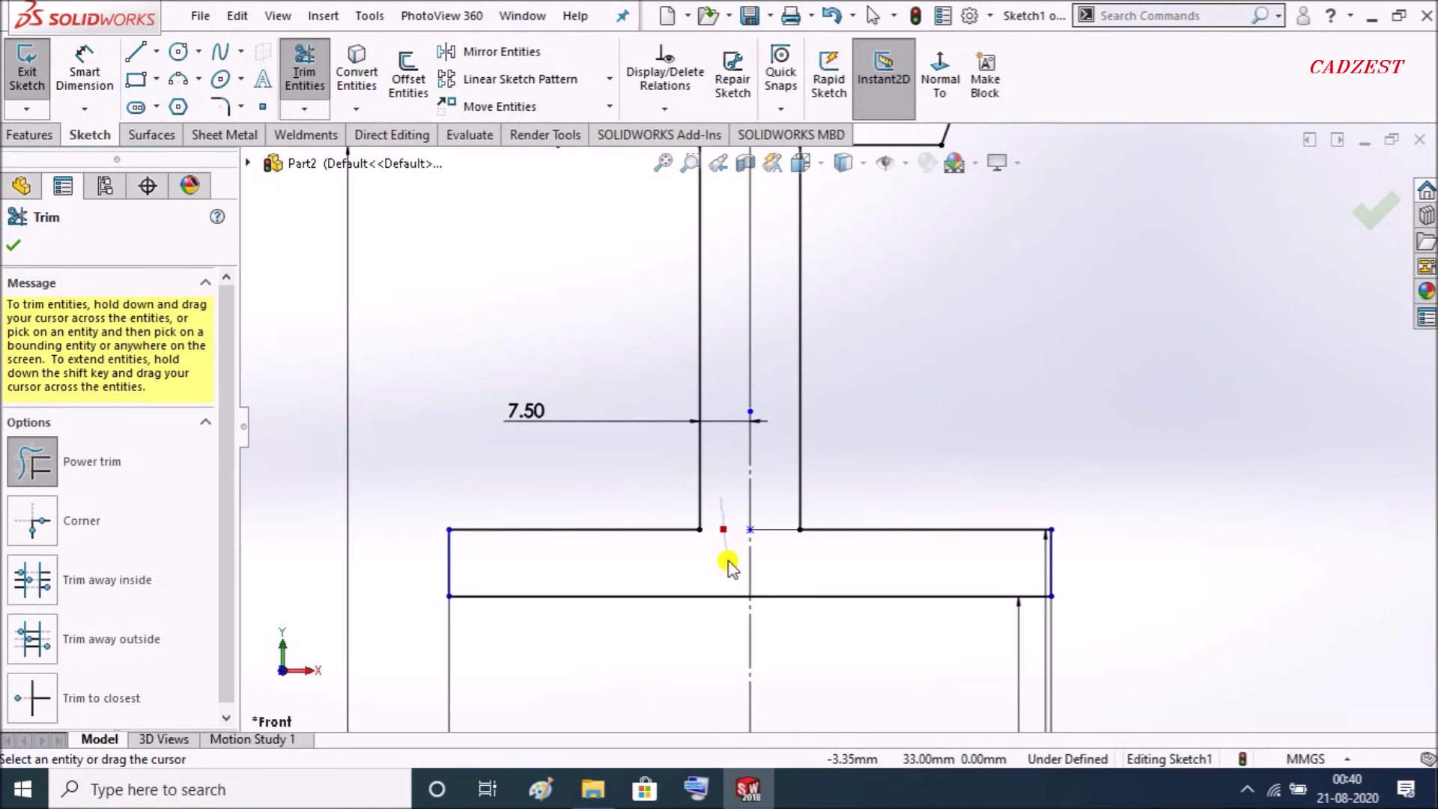
click(13, 245)
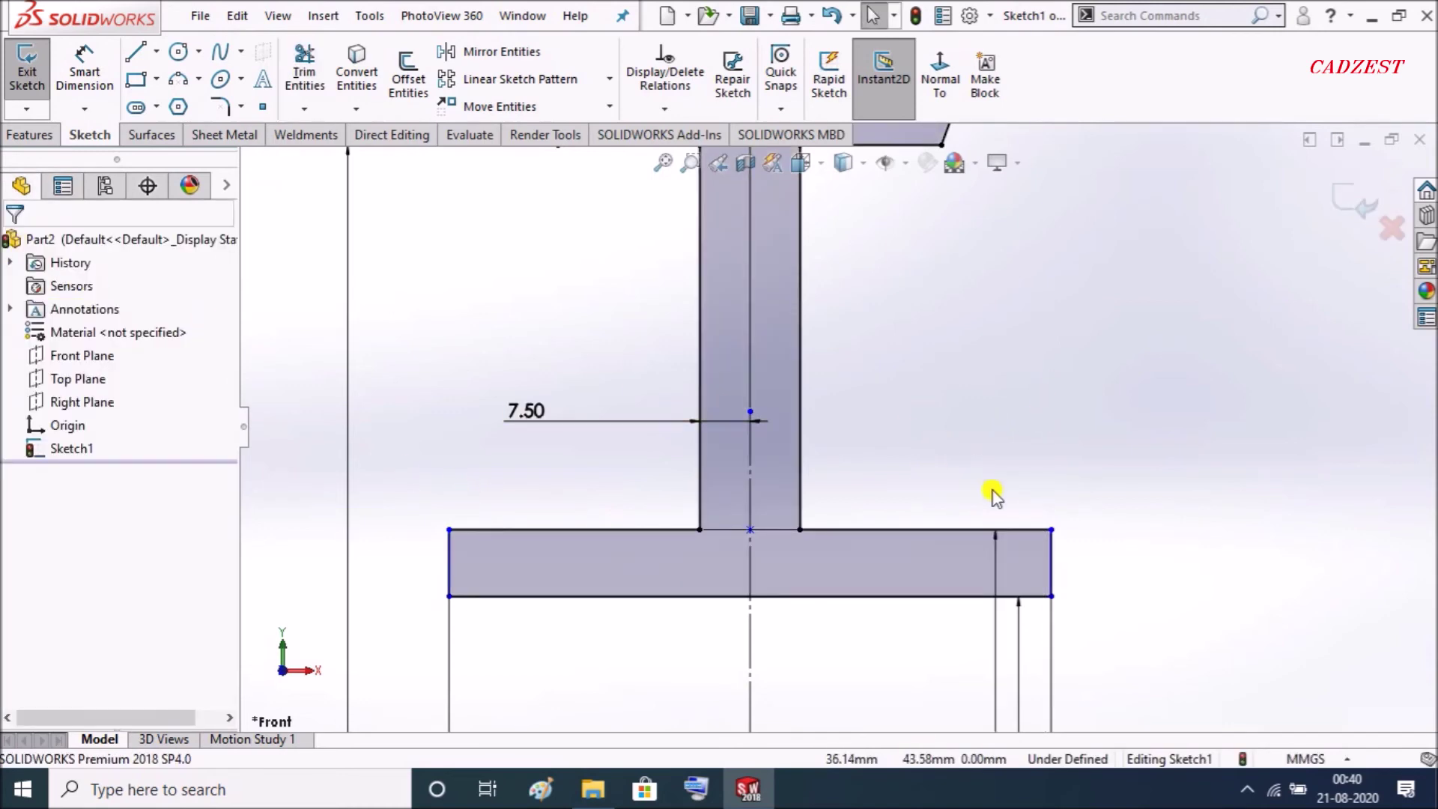
- Make the hub's outer vertical lines Symmetric about the centerline
ctrl+click(449, 571)
ctrl+click(750, 563)
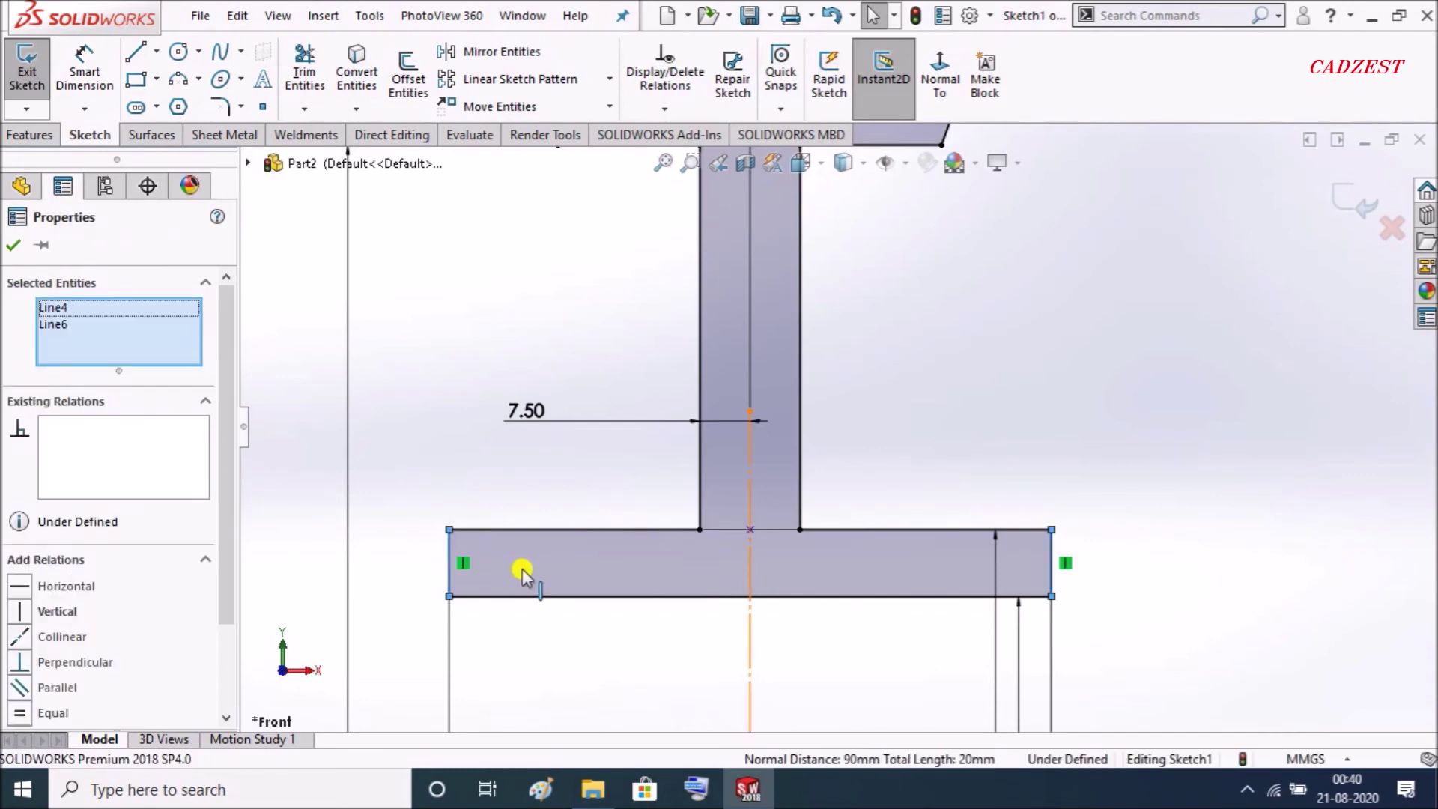
scroll(237, 573, down, 2)
scroll(236, 573, down, 1)
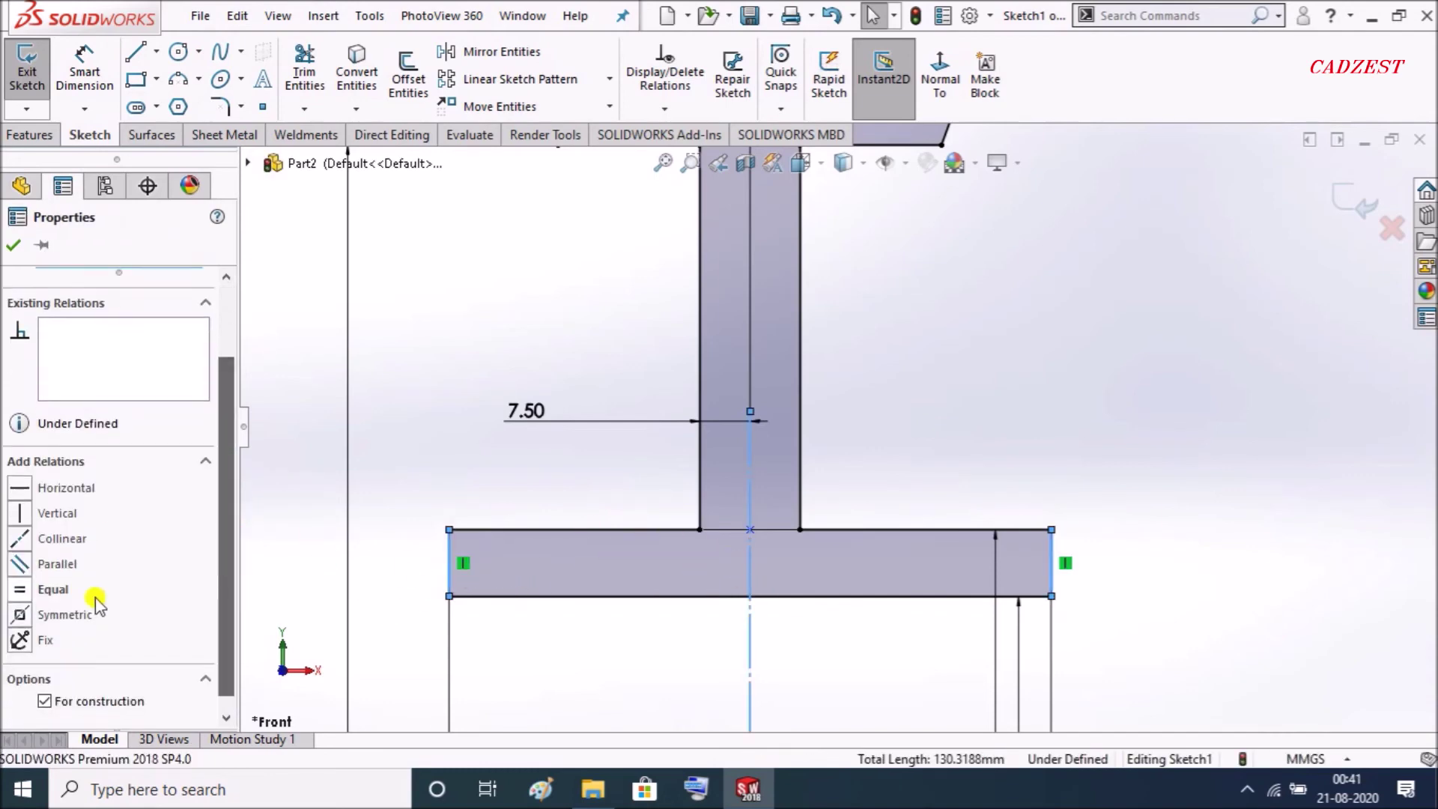
click(20, 614)
click(457, 349)
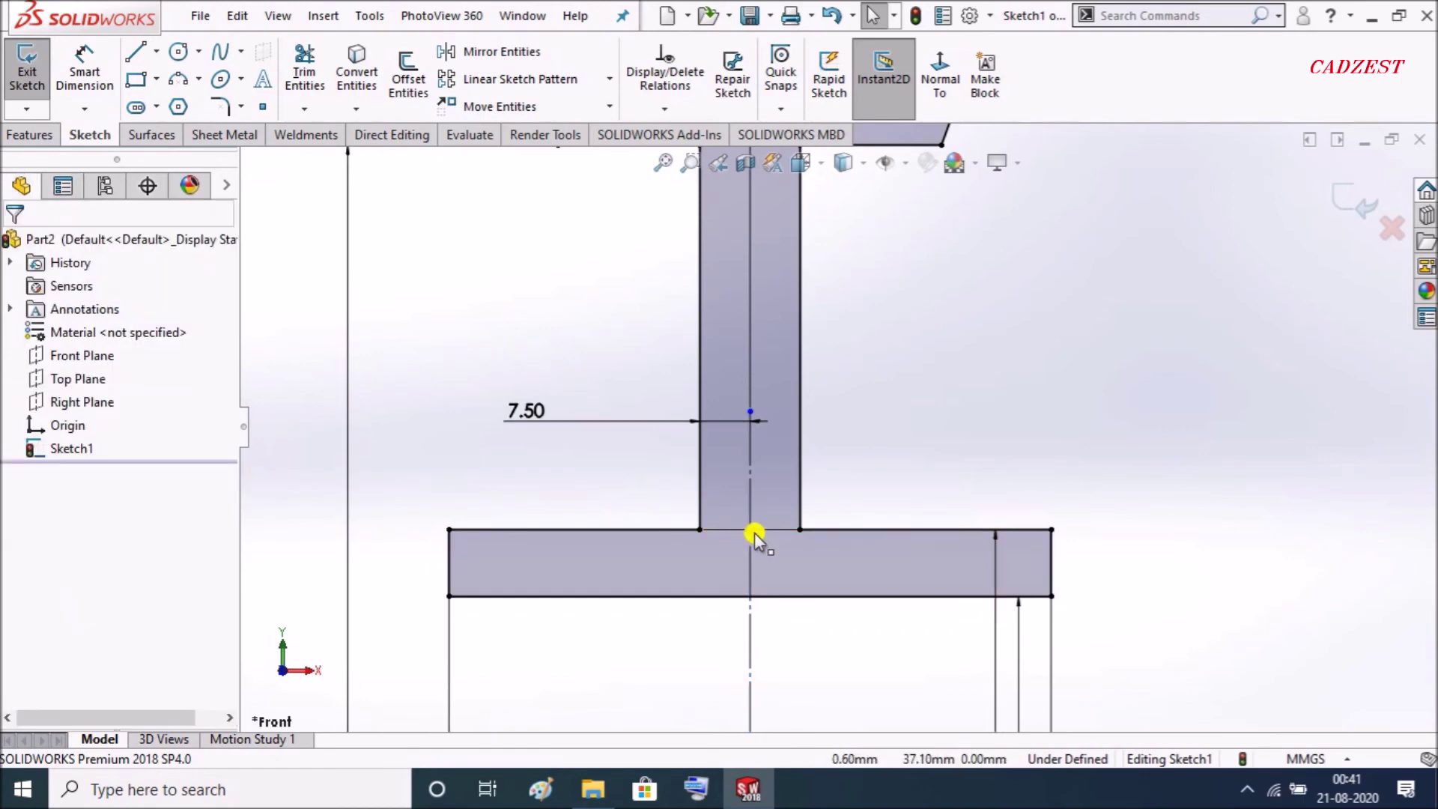
- Add a Horizontal relation between the two web-hub junction points
scroll(742, 535, up, 3)
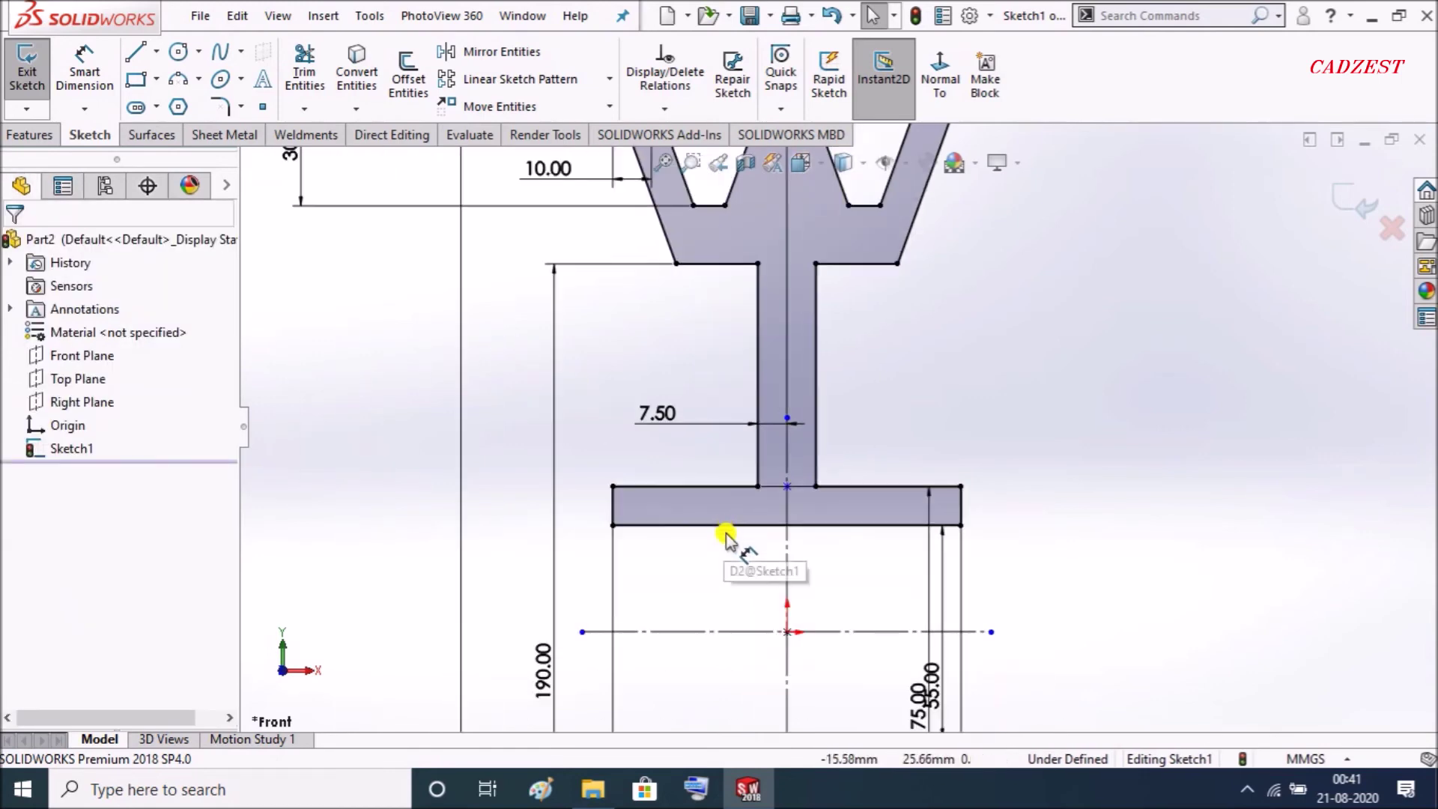
click(785, 488)
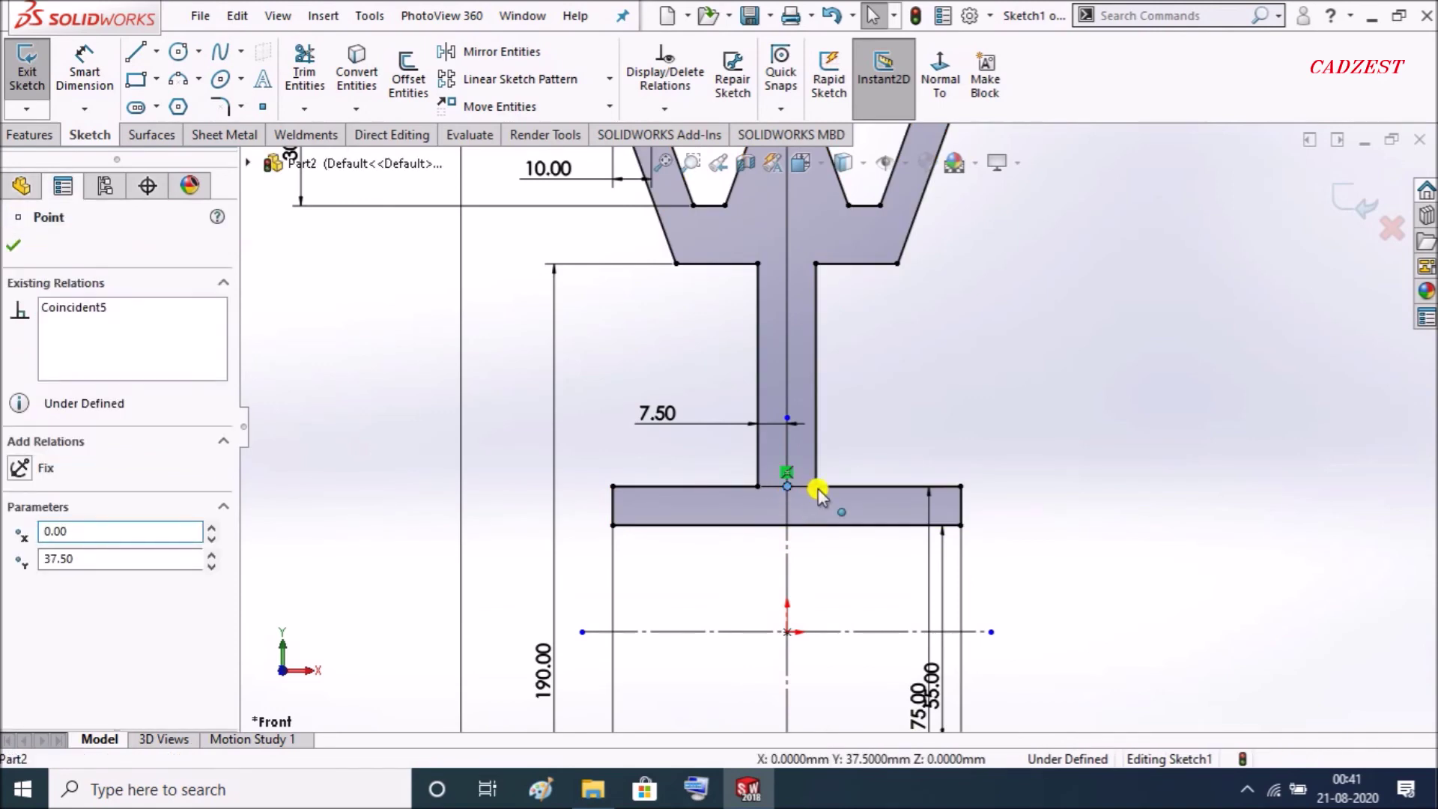
ctrl+click(817, 488)
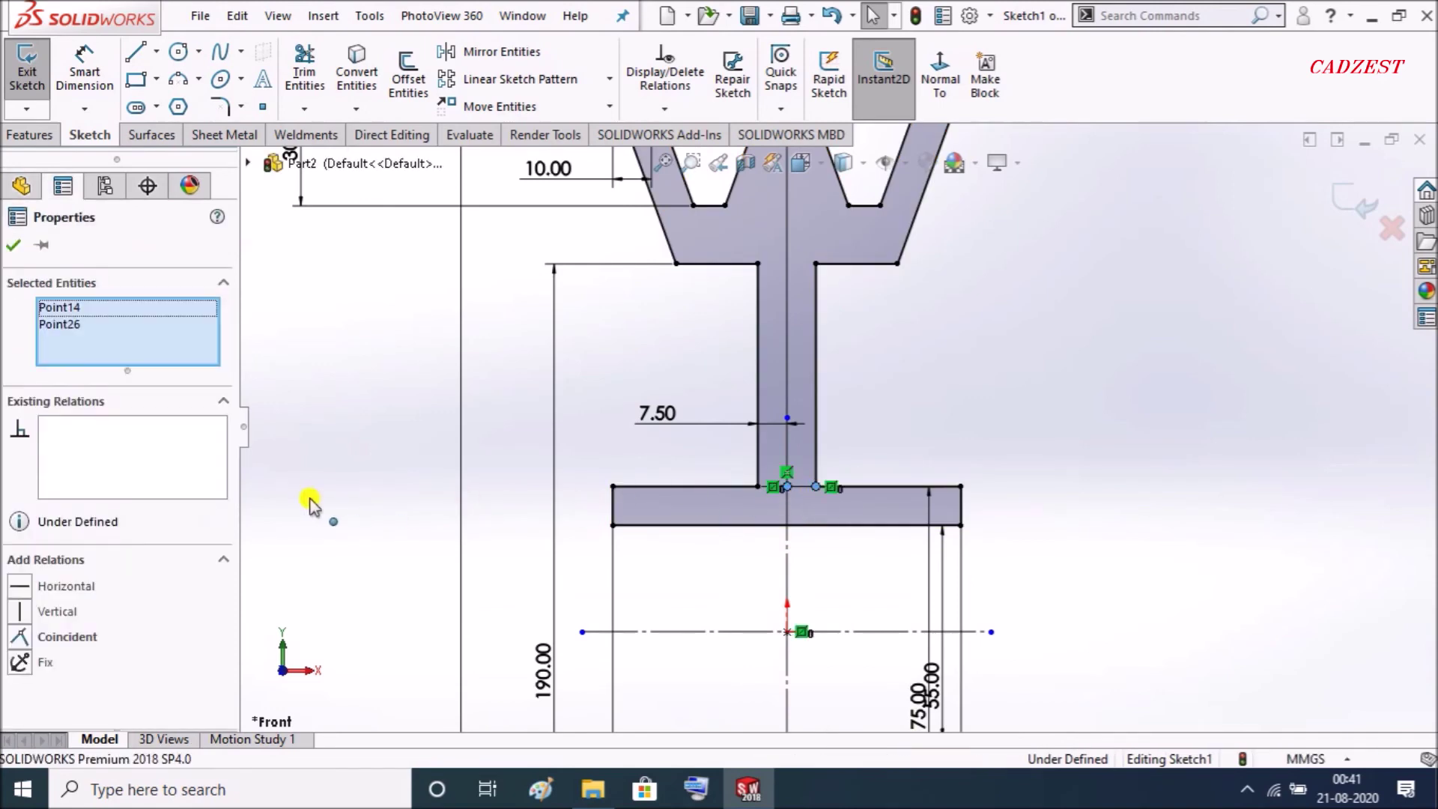
click(30, 588)
click(385, 418)
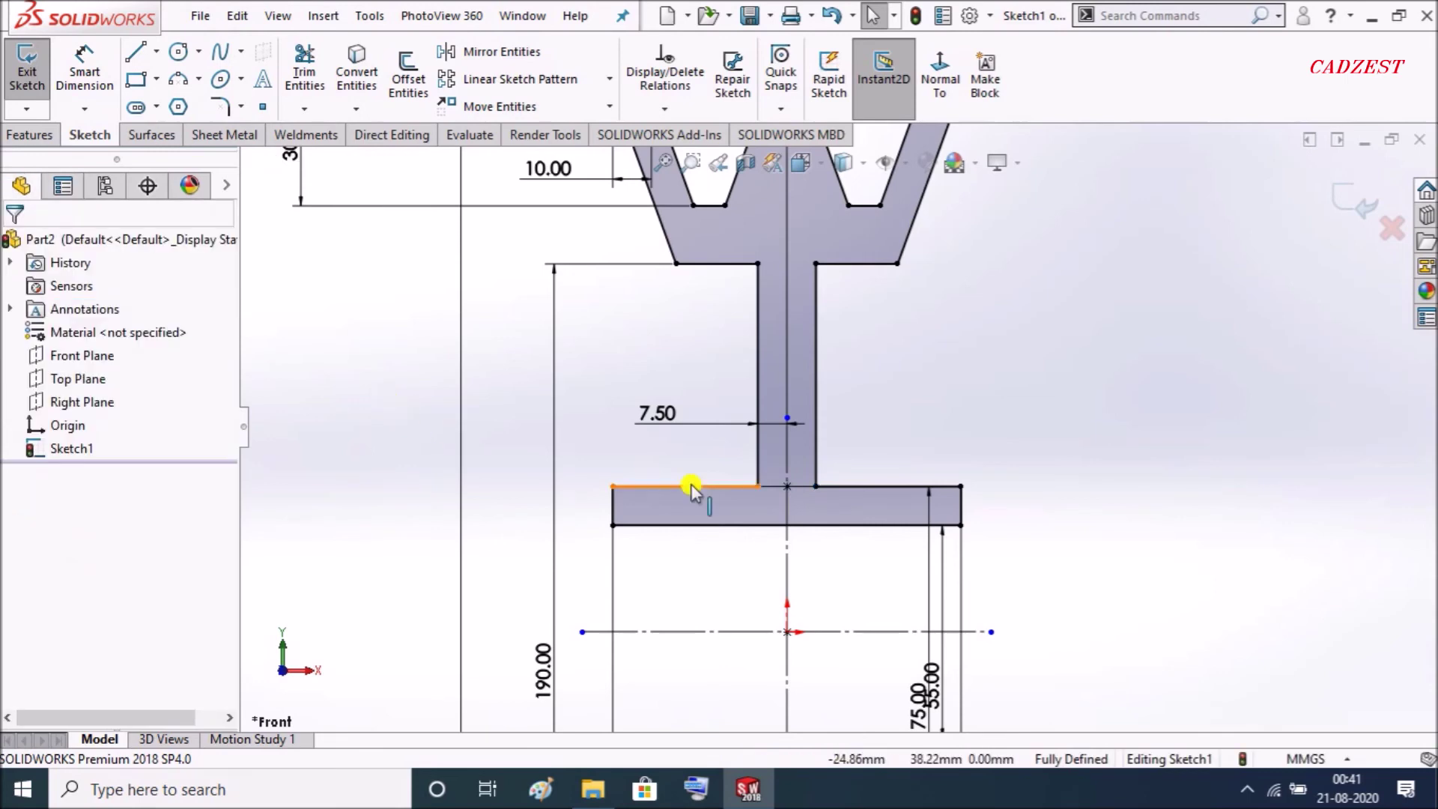
scroll(690, 488, up, 3)
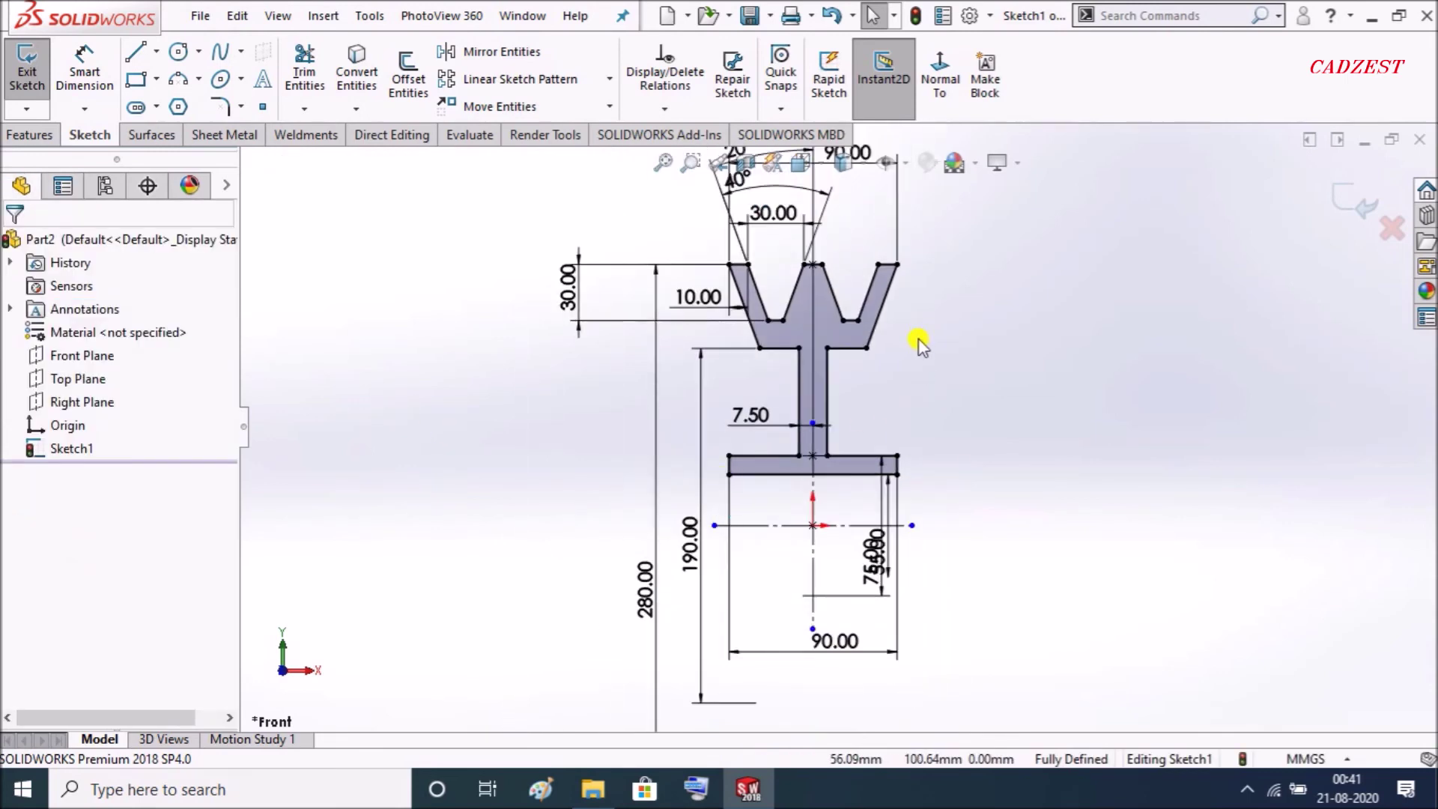
- Start a Revolved Boss/Base using the horizontal centerline as the axis
click(47, 139)
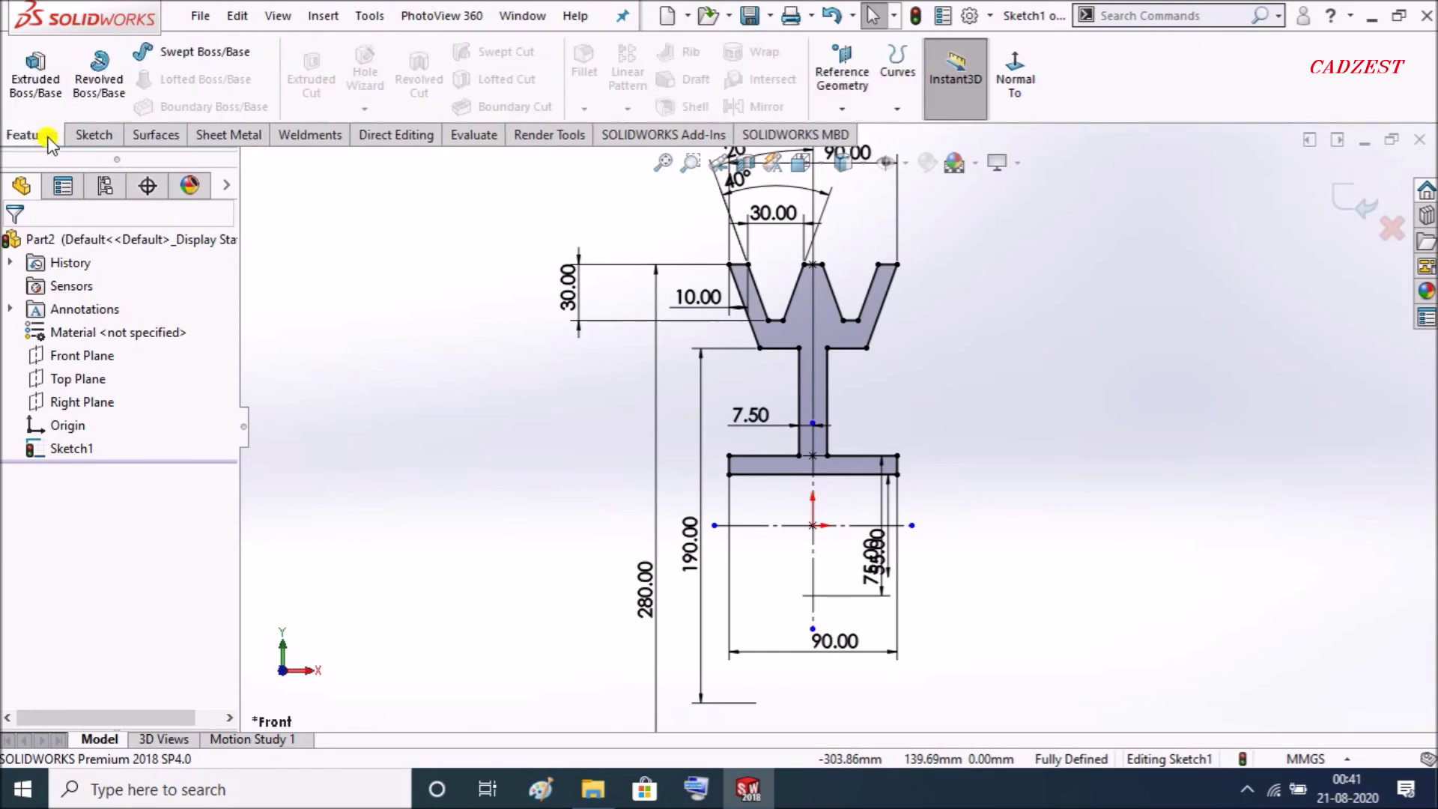
click(98, 78)
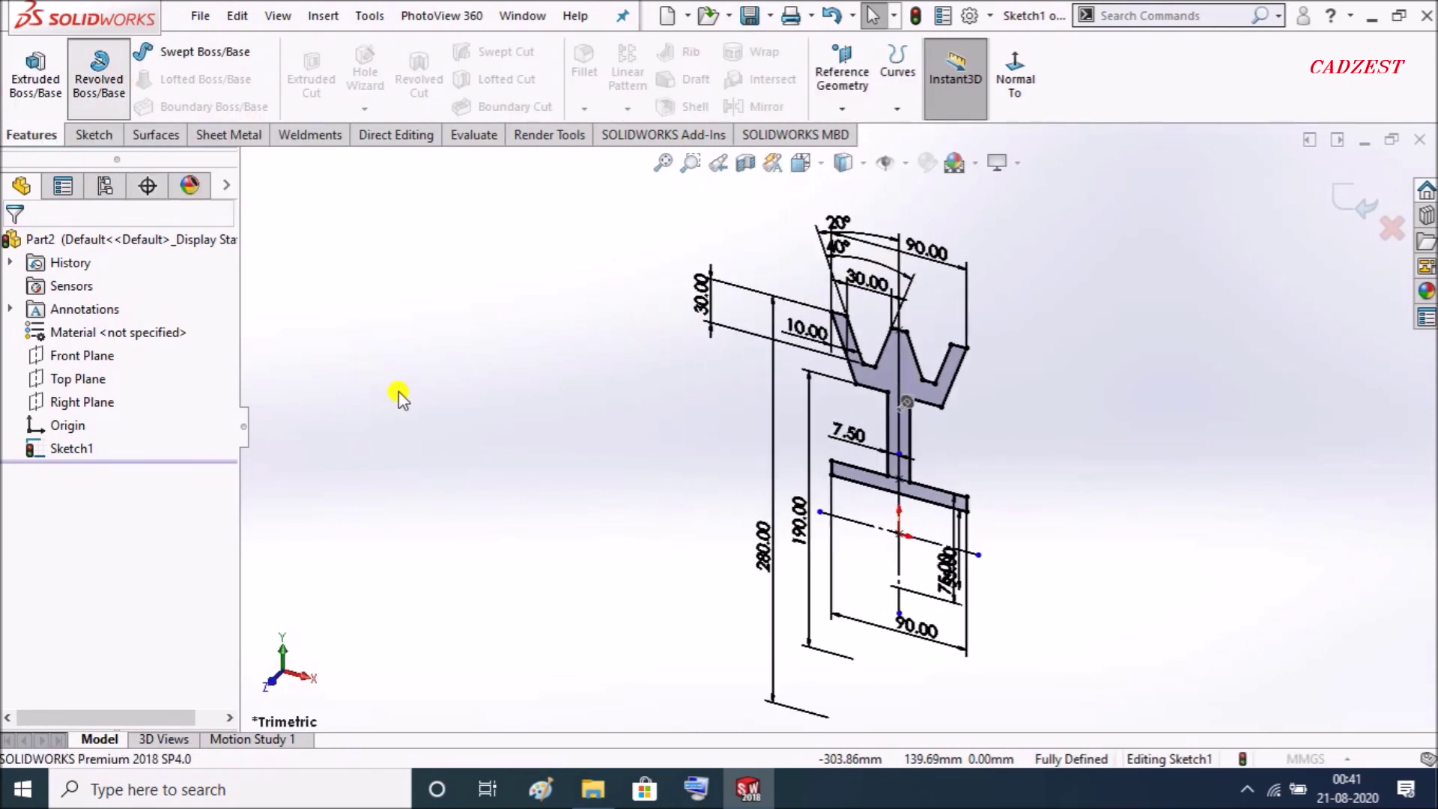
click(122, 309)
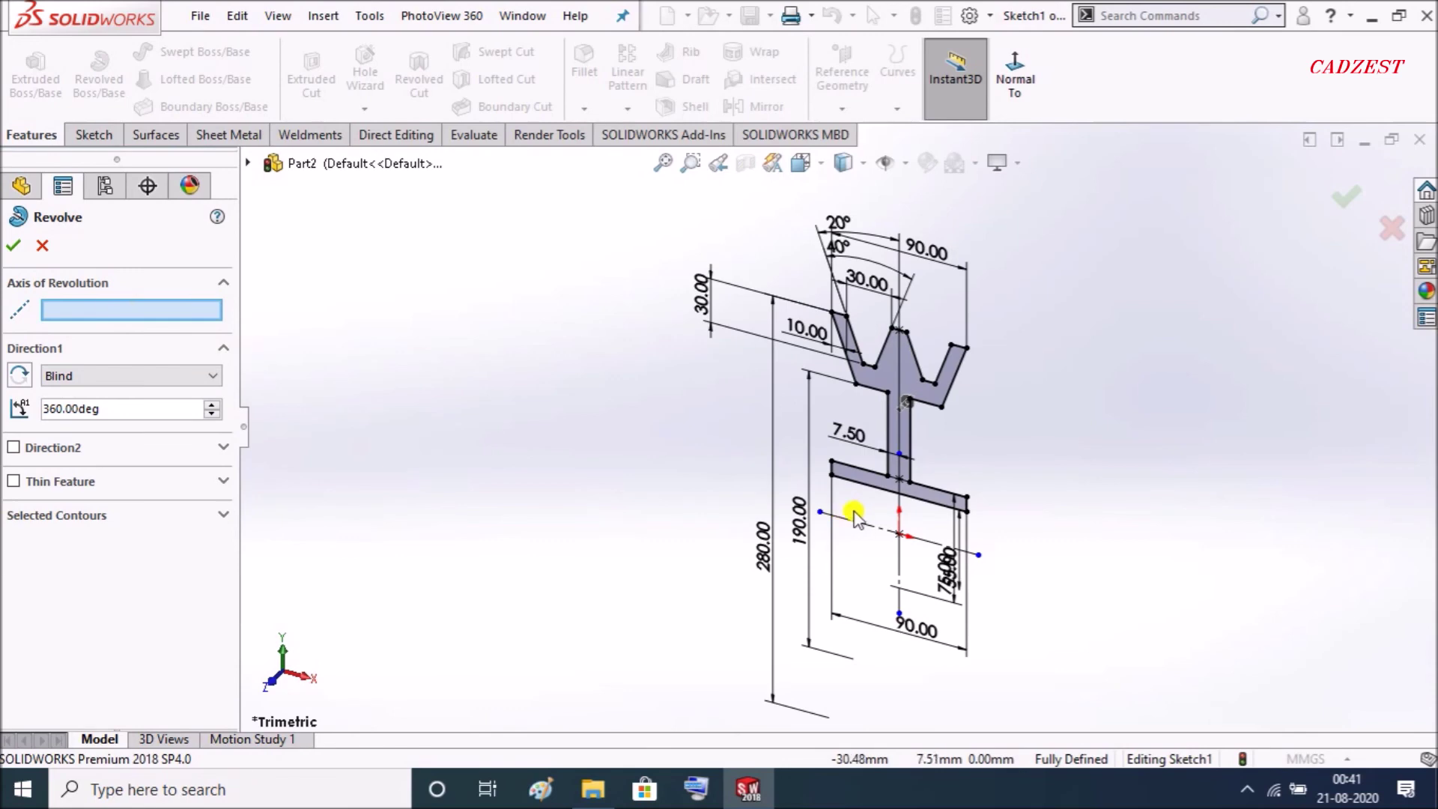
click(928, 542)
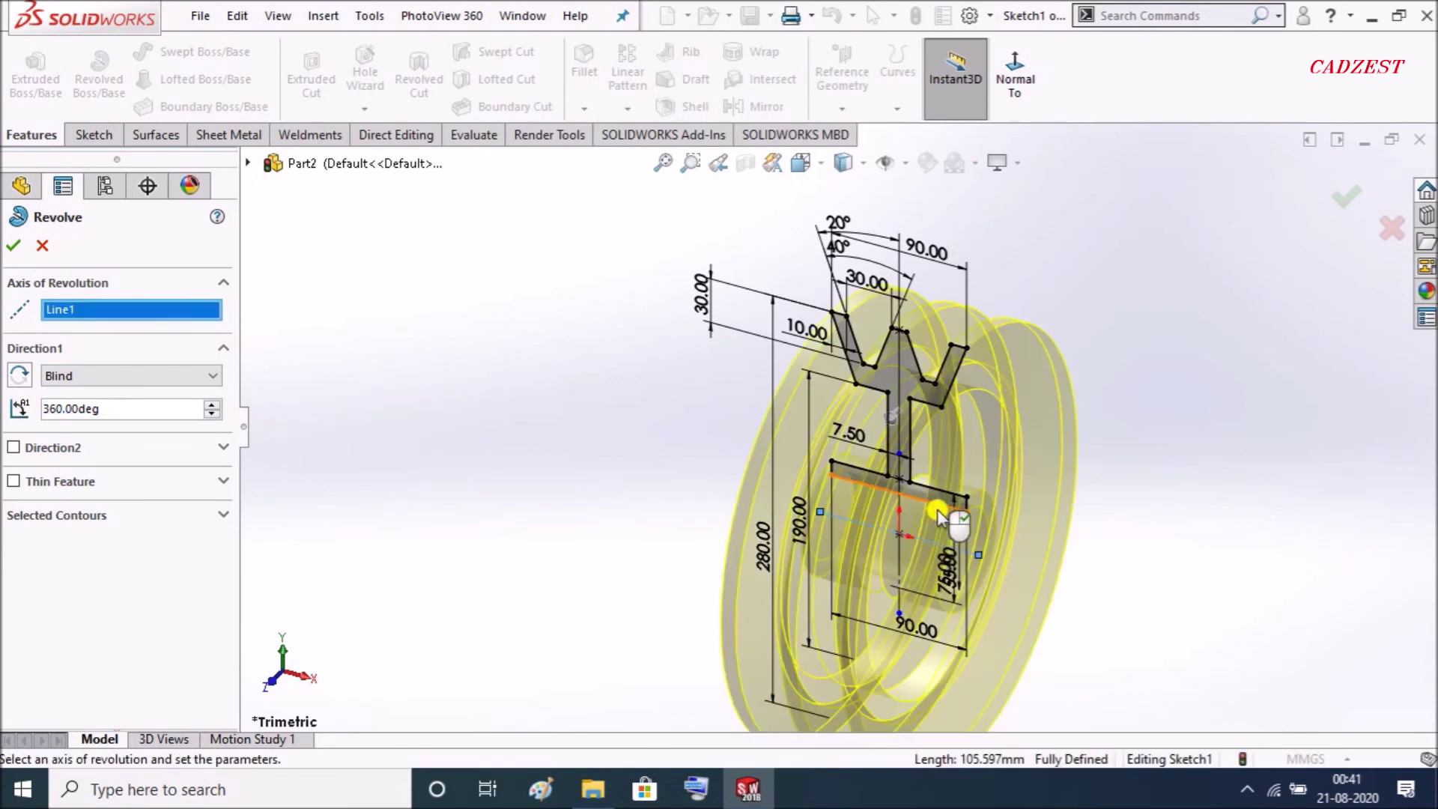
middle_drag(449, 421, 442, 331)
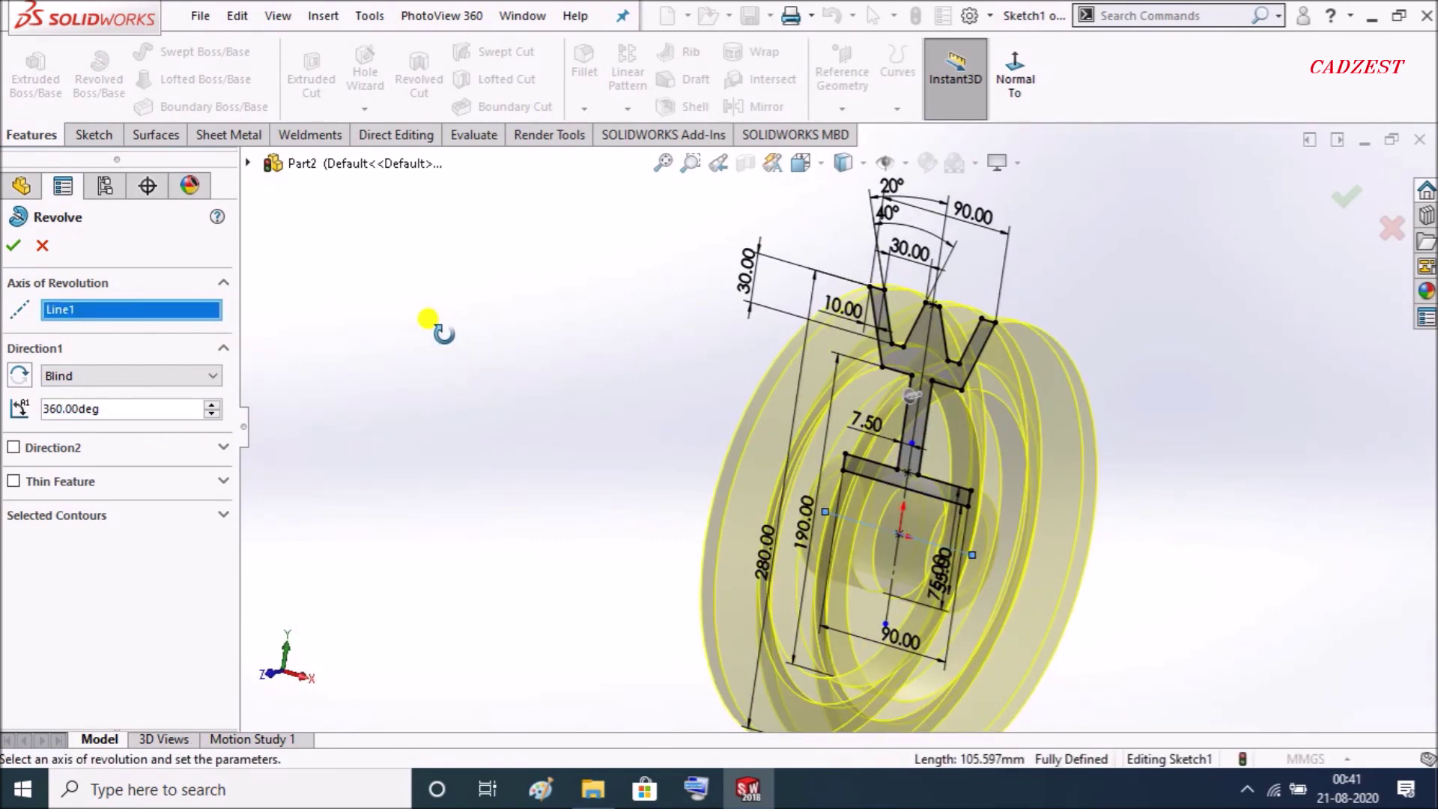
- Set the revolve angle to 290° and reverse its direction
double_click(118, 408)
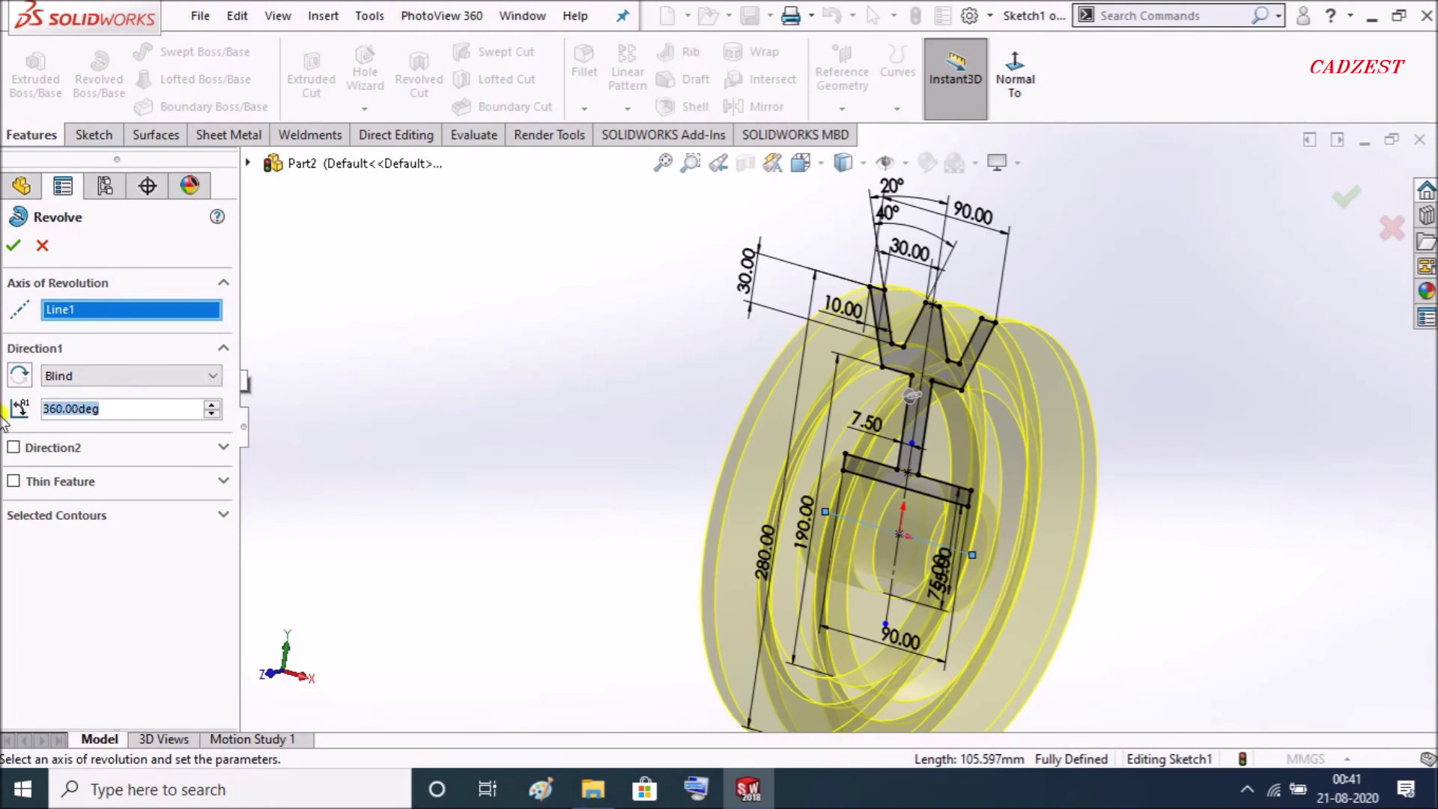
text(290)
key(Return)
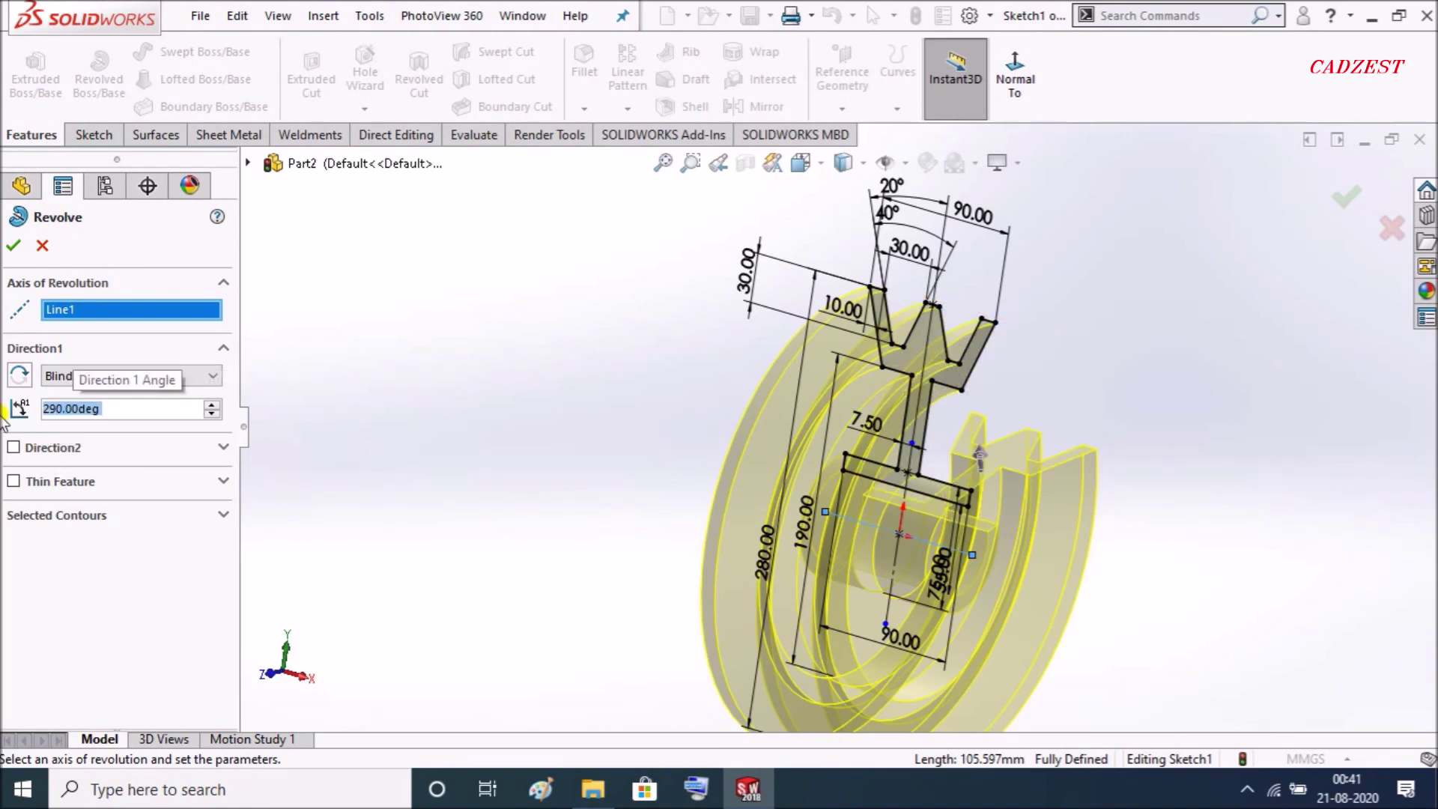
click(19, 375)
mouse_move(526, 407)
middle_down()
mouse_move(494, 408)
mouse_move(423, 365)
mouse_move(460, 427)
middle_up()
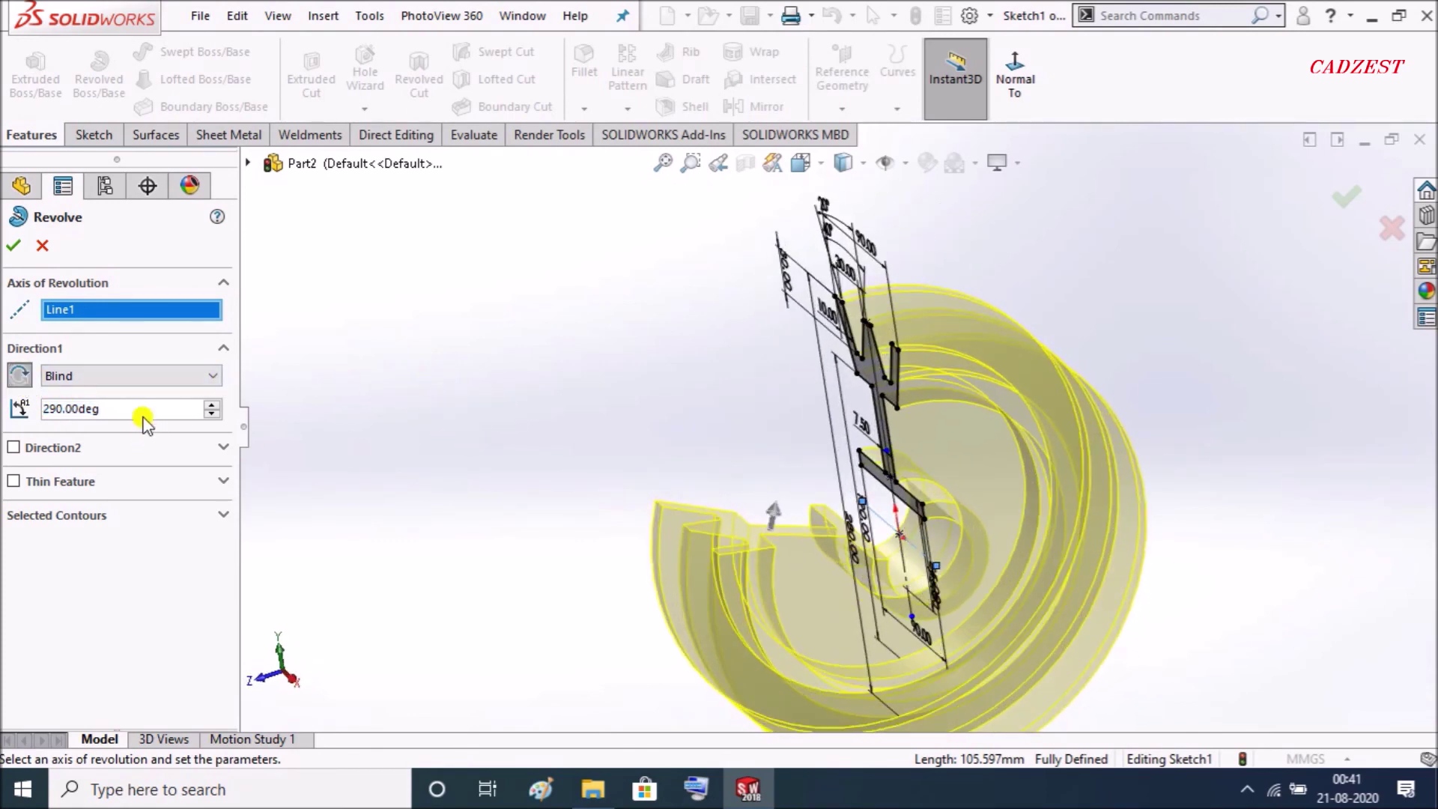
drag(135, 410, 46, 410)
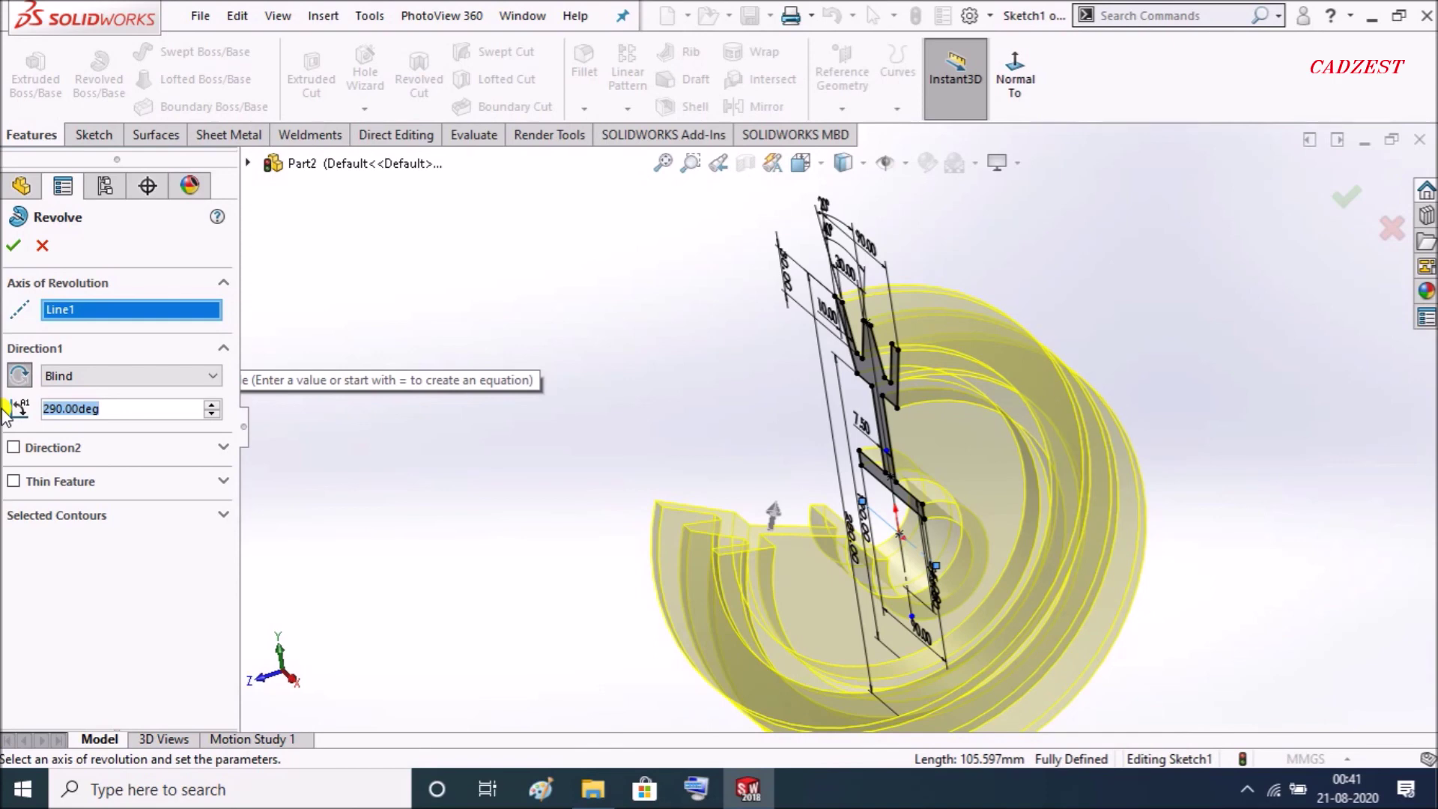
- Change the revolve angle to 270° and accept the revolved solid
text(1270)
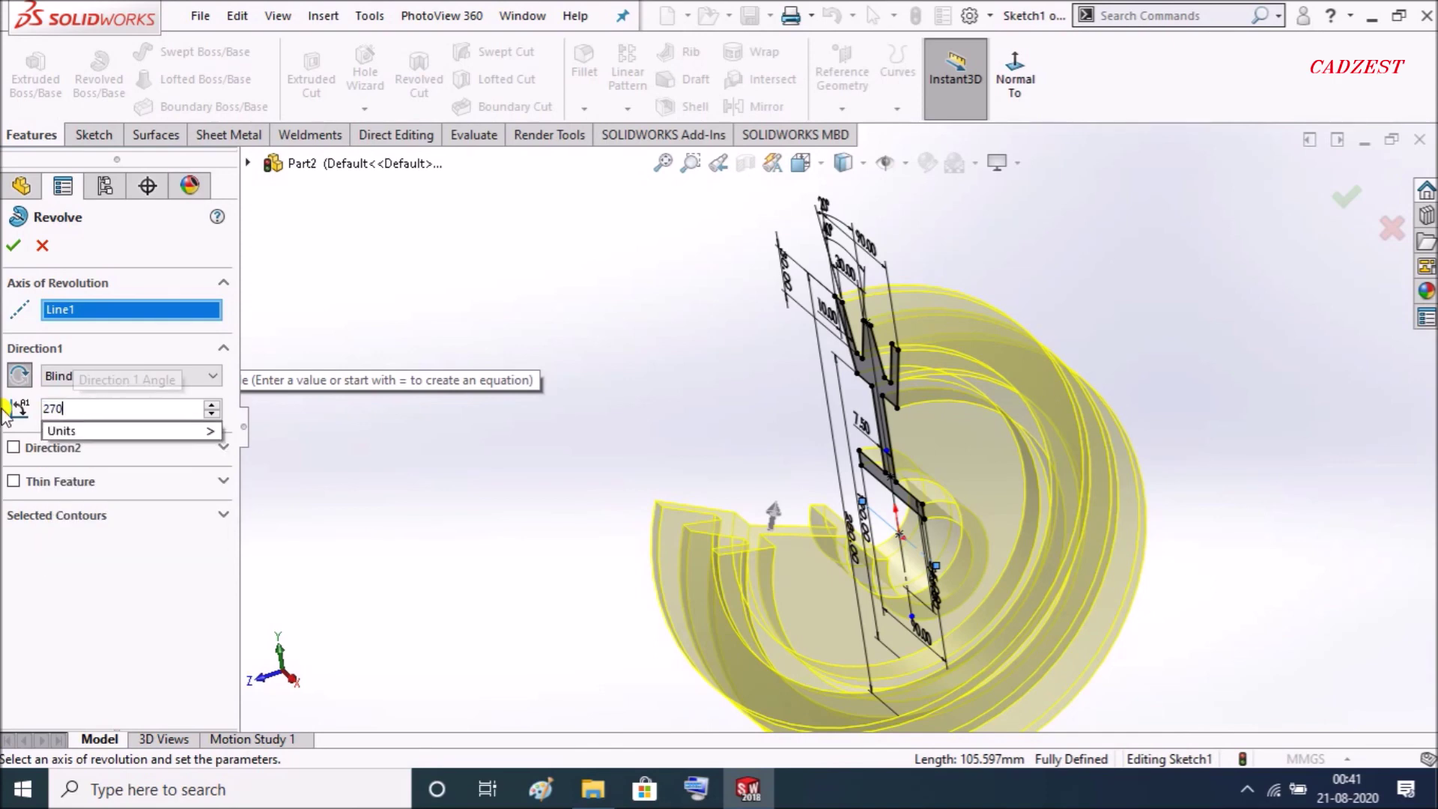
key(Return)
mouse_move(509, 360)
middle_down()
mouse_move(578, 379)
mouse_move(552, 382)
middle_up()
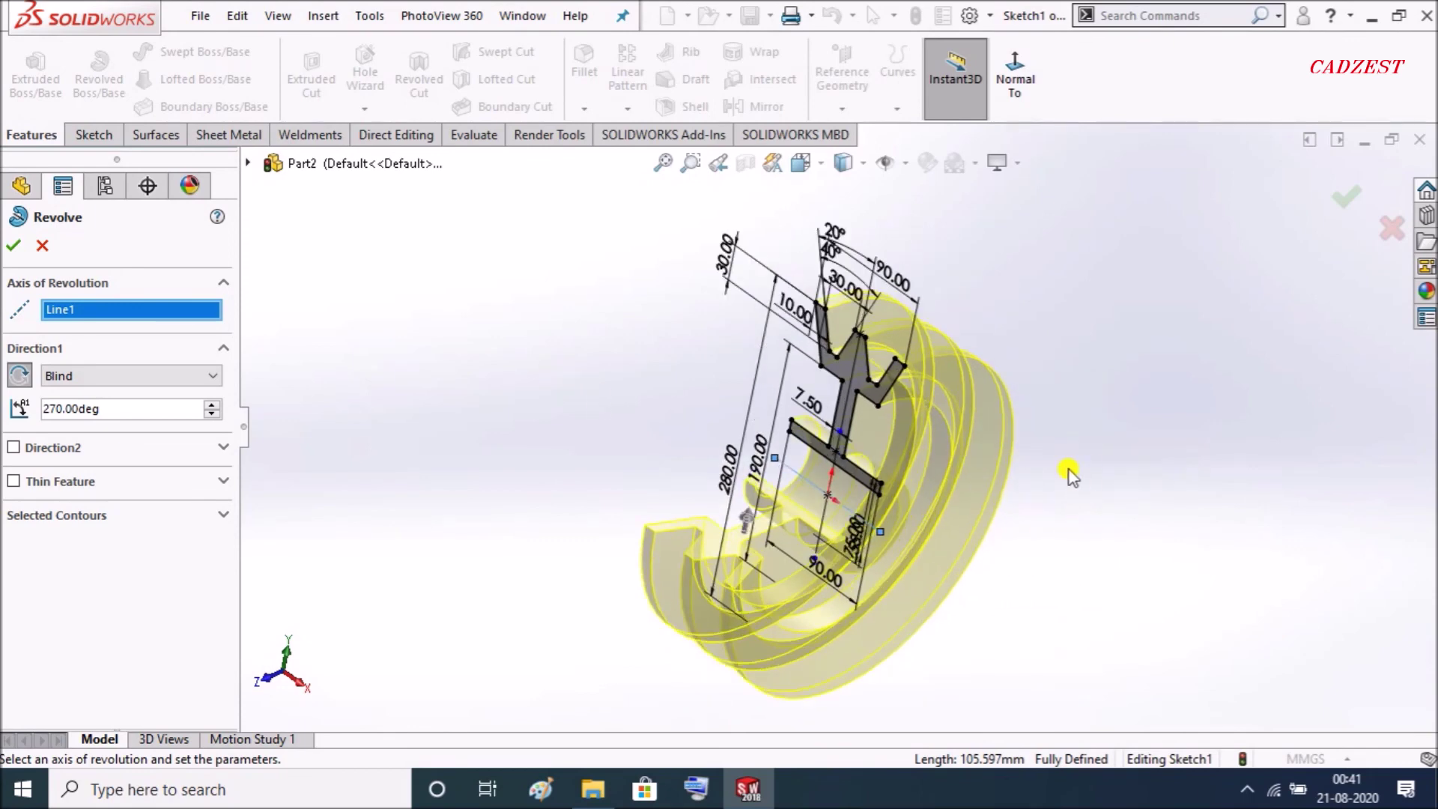
click(13, 245)
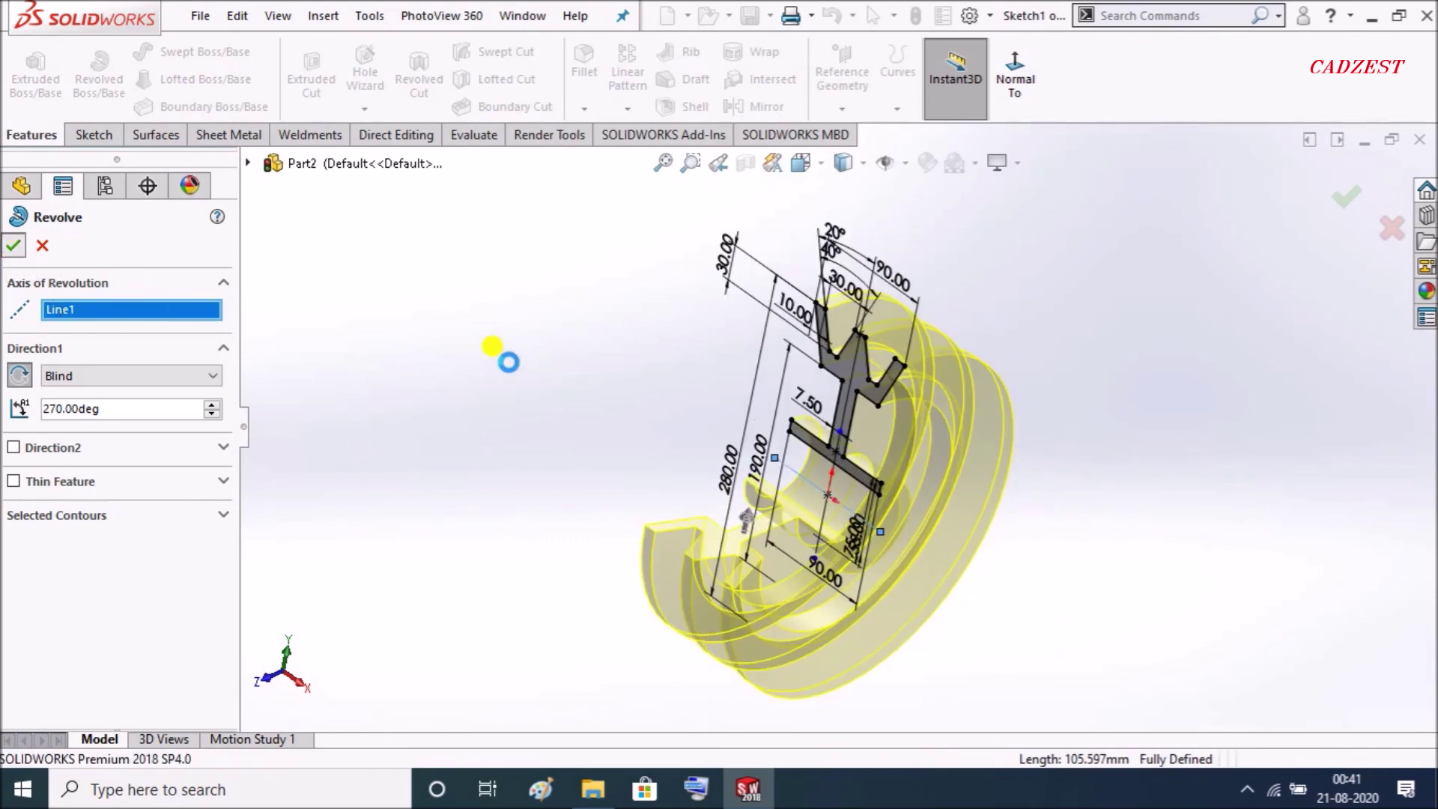
- Orbit and zoom around Revolve1 to inspect both V-grooves and the hub
mouse_move(851, 570)
middle_down()
mouse_move(876, 610)
mouse_move(780, 537)
mouse_move(827, 540)
middle_up()
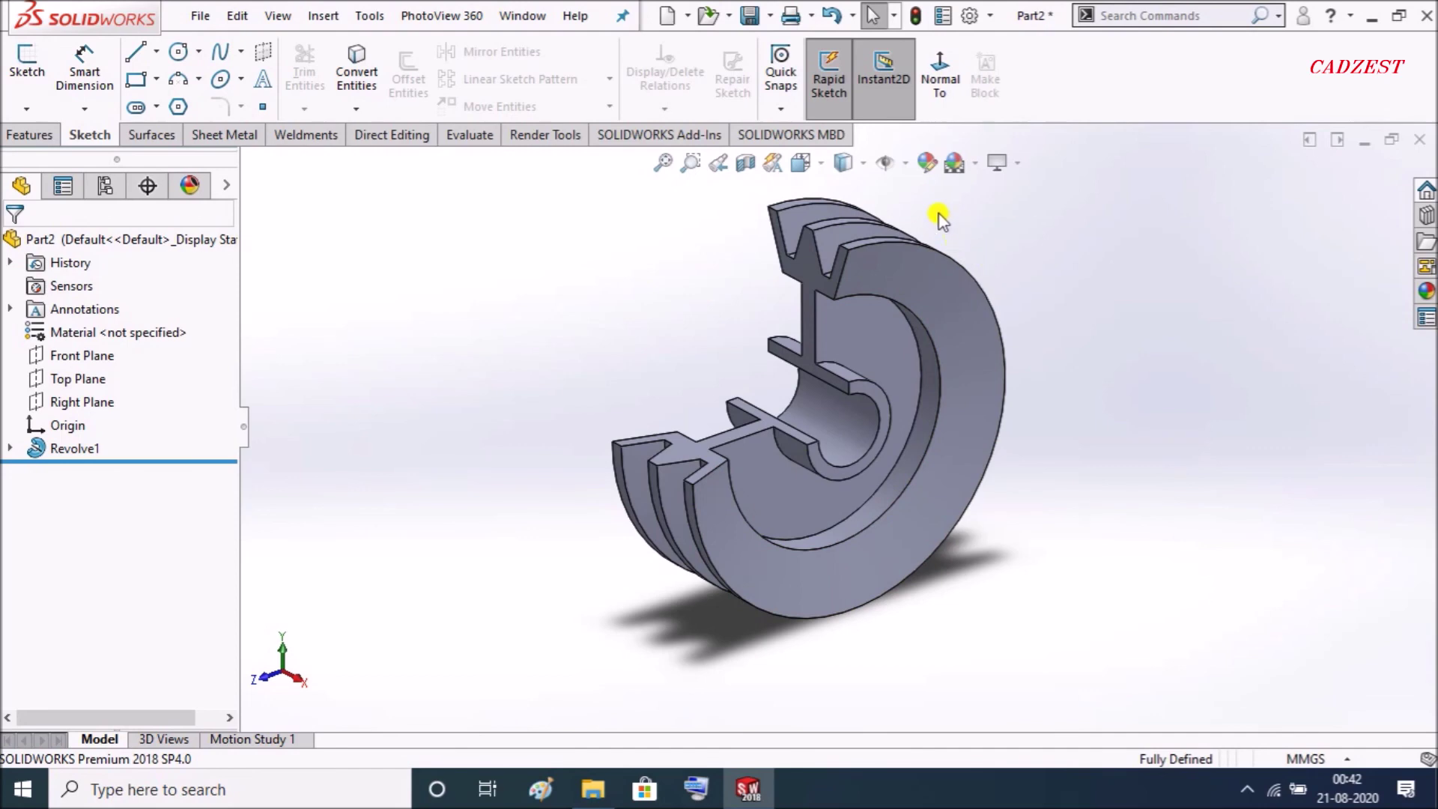
scroll(941, 215, down, 2)
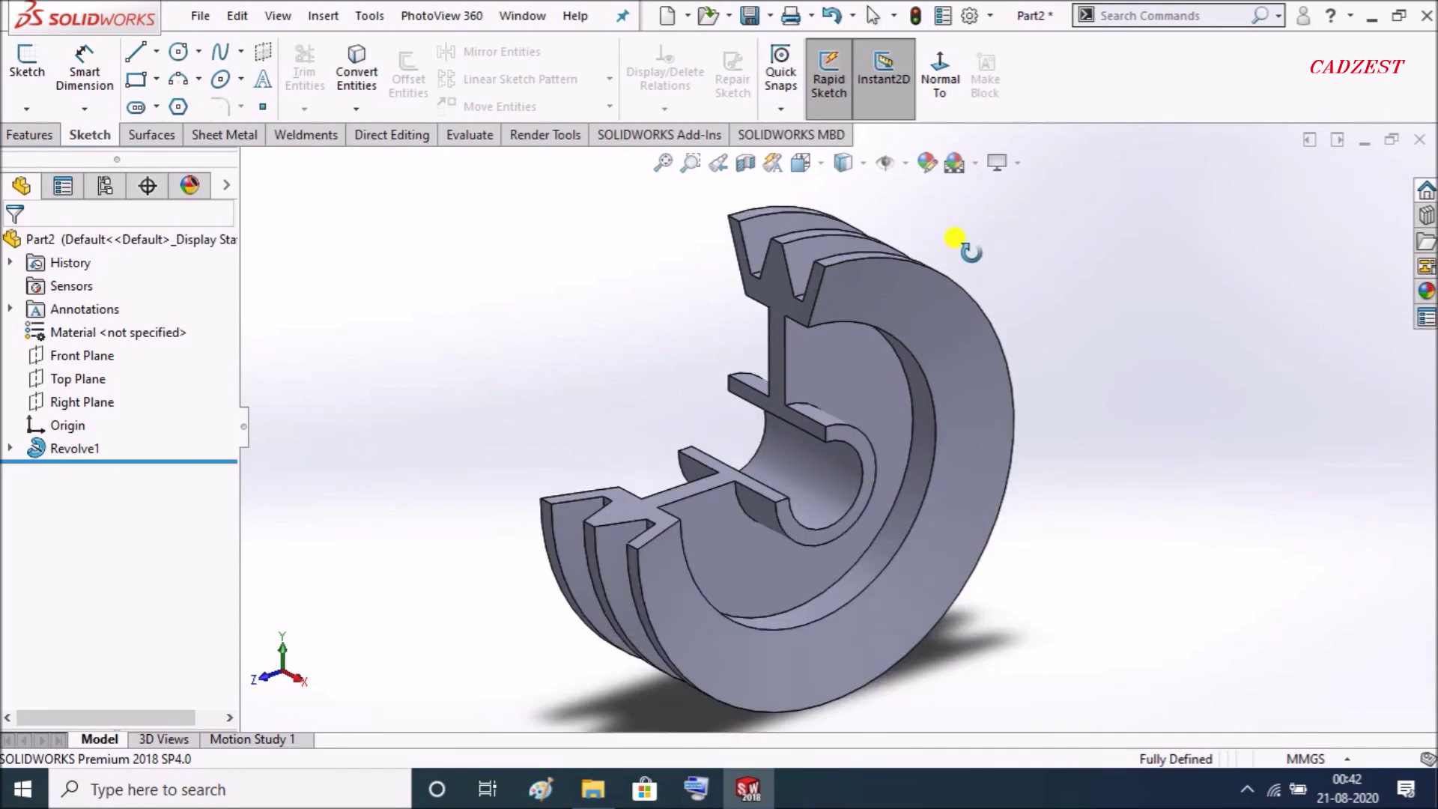
scroll(1008, 420, up, 2)
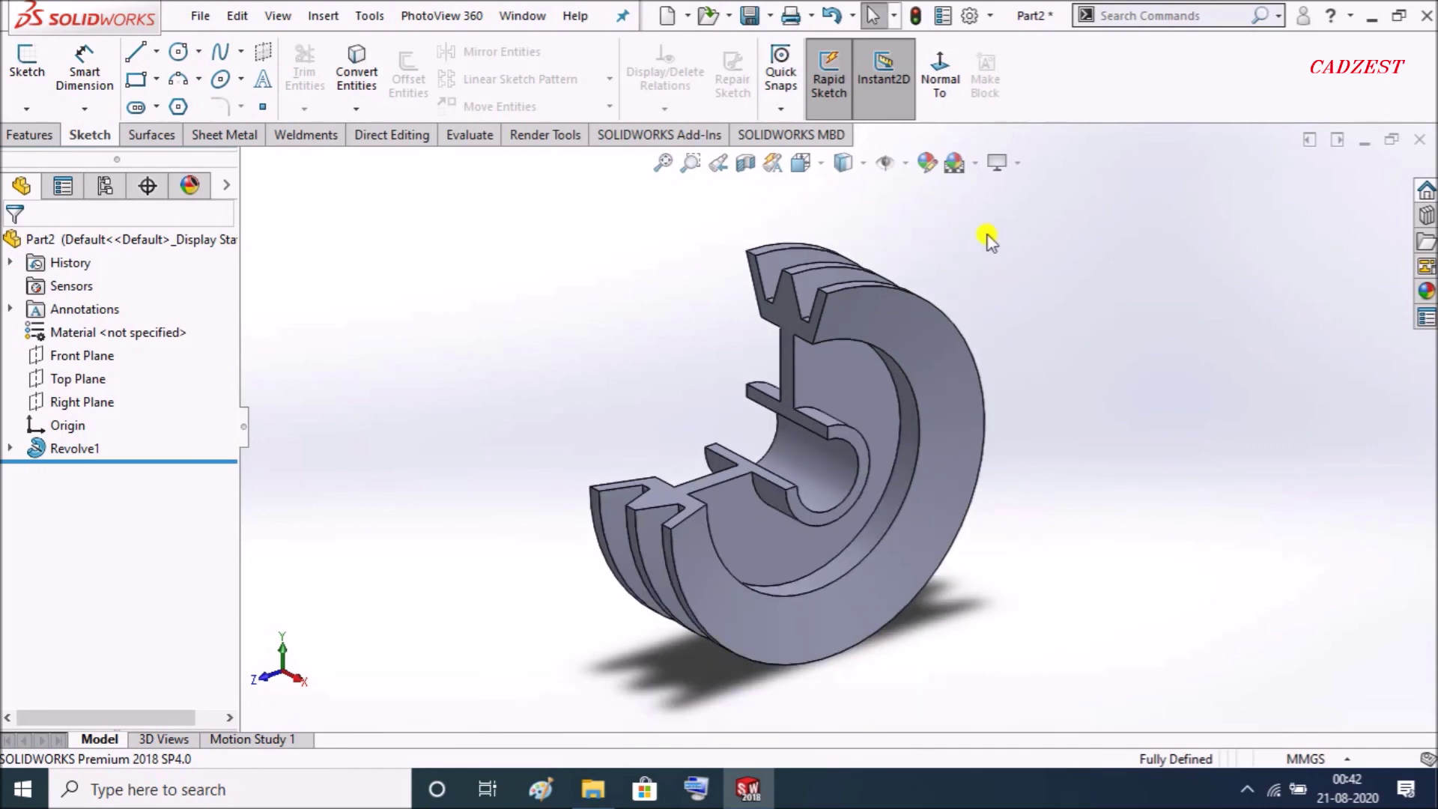